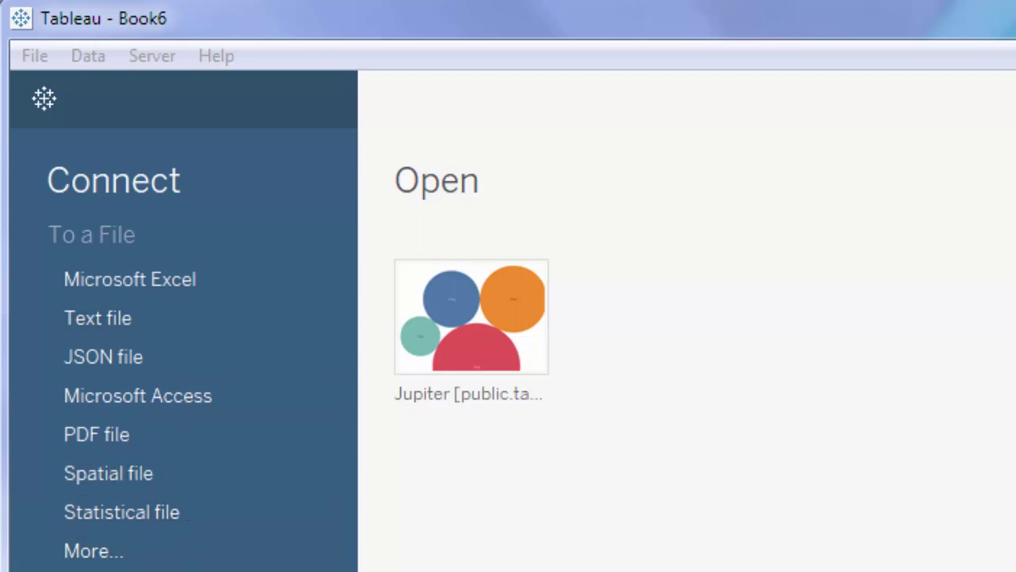
Connect to the Excel workbook JupiterInc.xls in the Jupiter folder on the desktop
{"action": "left_click", "coordinate": [176, 285]}
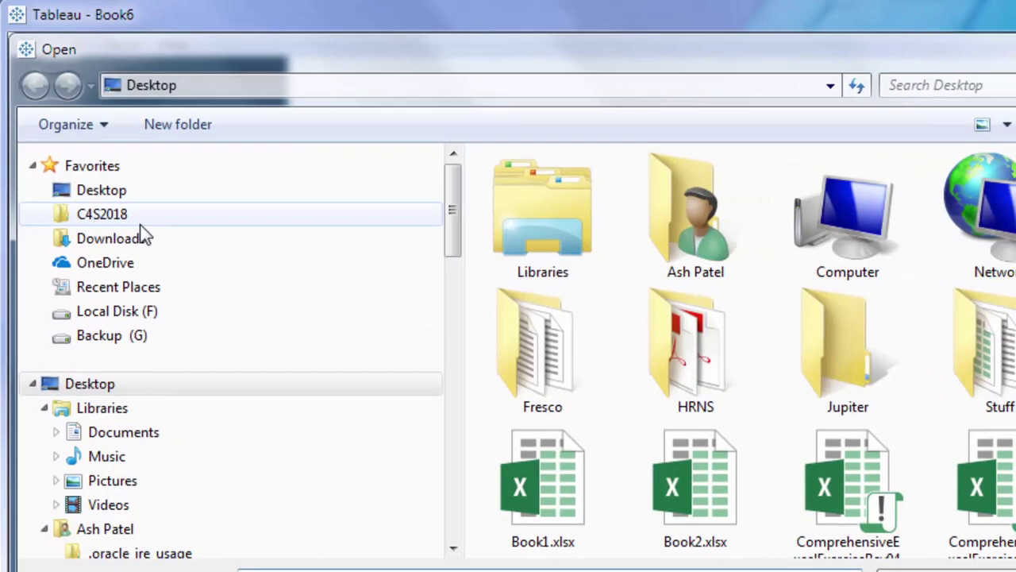
{"action": "double_click", "coordinate": [738, 329]}
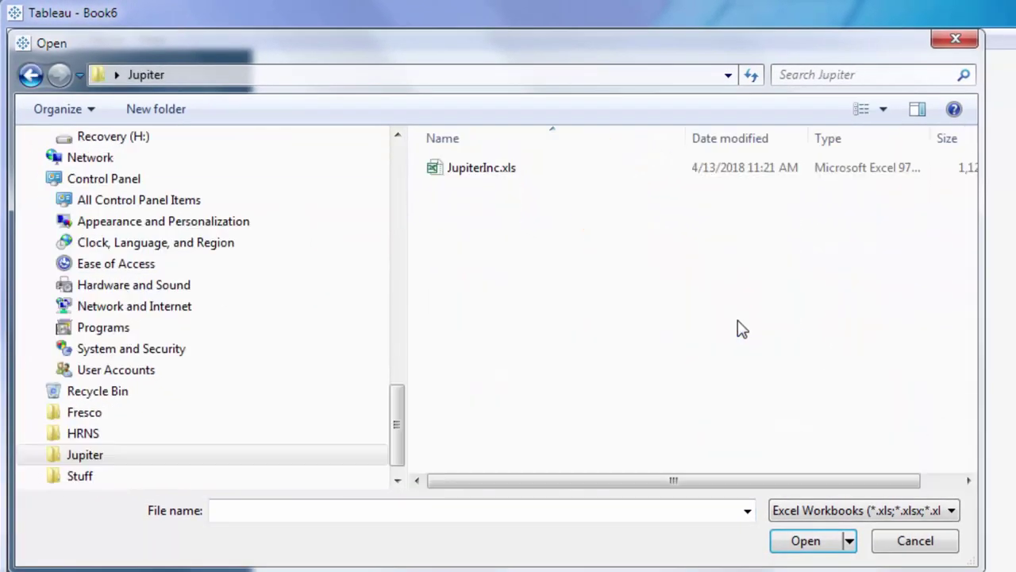
{"action": "left_click", "coordinate": [481, 171]}
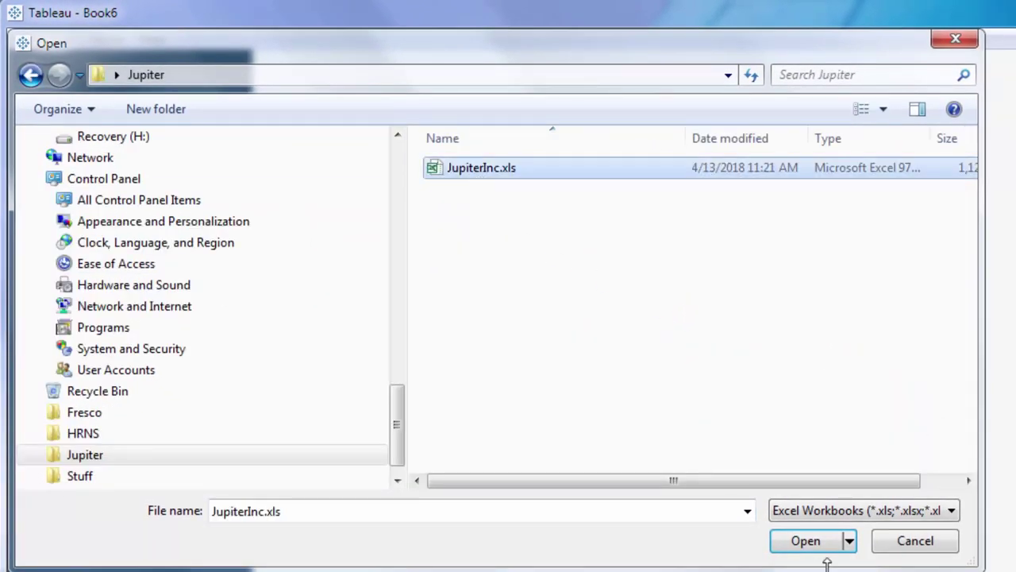
{"action": "left_click", "coordinate": [805, 544]}
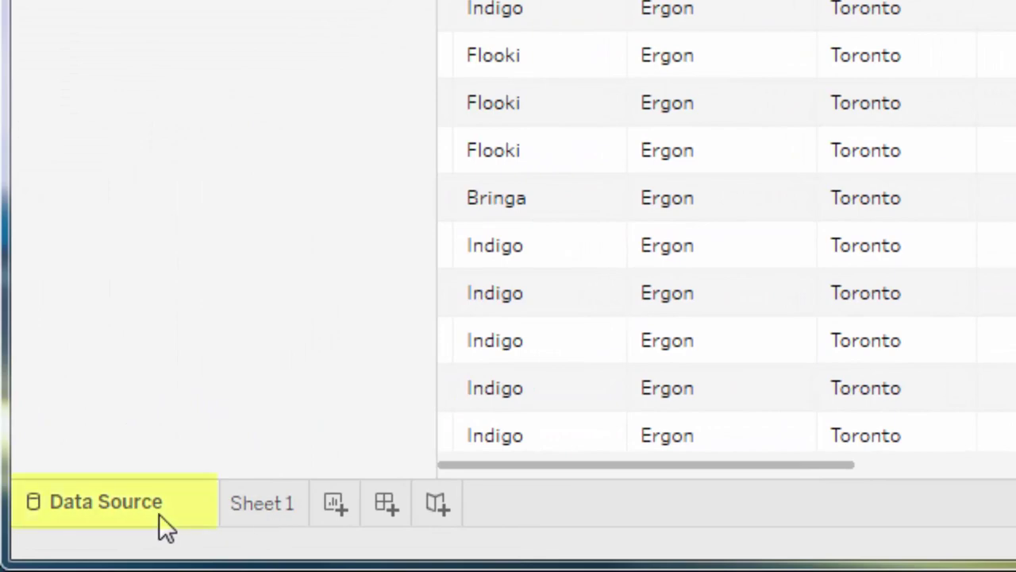
Go to Sheet 1 and place the Quantity measure in the worksheet's view area
{"action": "left_click", "coordinate": [270, 509]}
{"action": "mouse_move", "coordinate": [271, 511]}
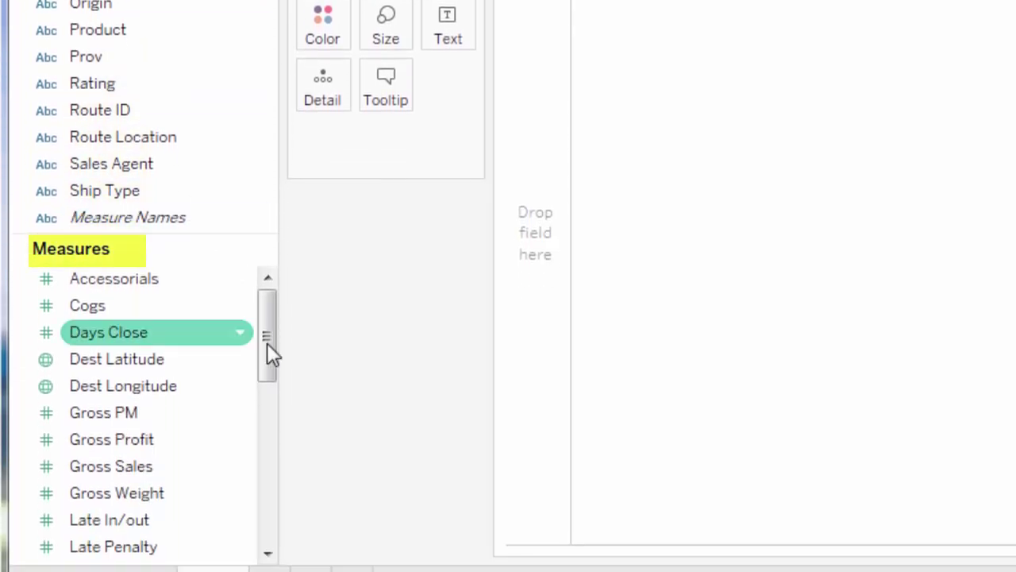
{"action": "left_click_drag", "start_coordinate": [267, 322], "coordinate": [285, 303]}
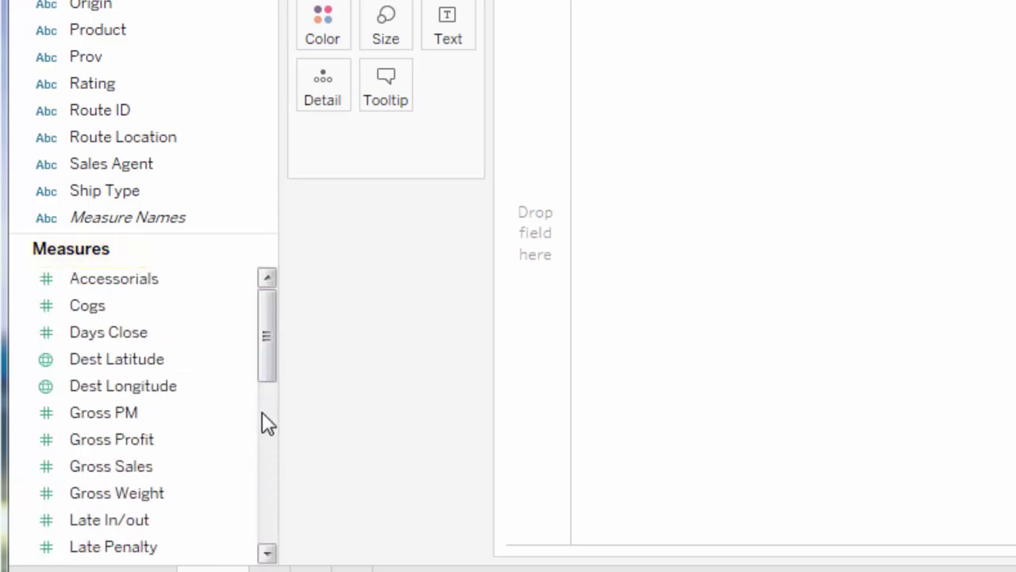
{"action": "left_click_drag", "start_coordinate": [267, 331], "coordinate": [262, 413]}
{"action": "left_click", "coordinate": [101, 469]}
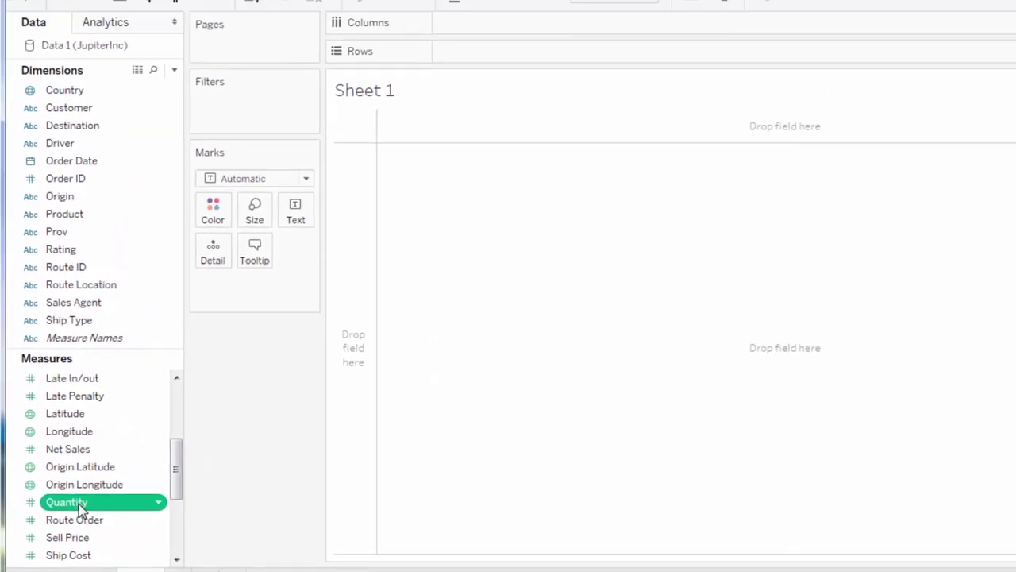
{"action": "left_click", "coordinate": [77, 504]}
{"action": "key", "text": "Escape"}
{"action": "left_click_drag", "start_coordinate": [78, 503], "coordinate": [678, 312]}
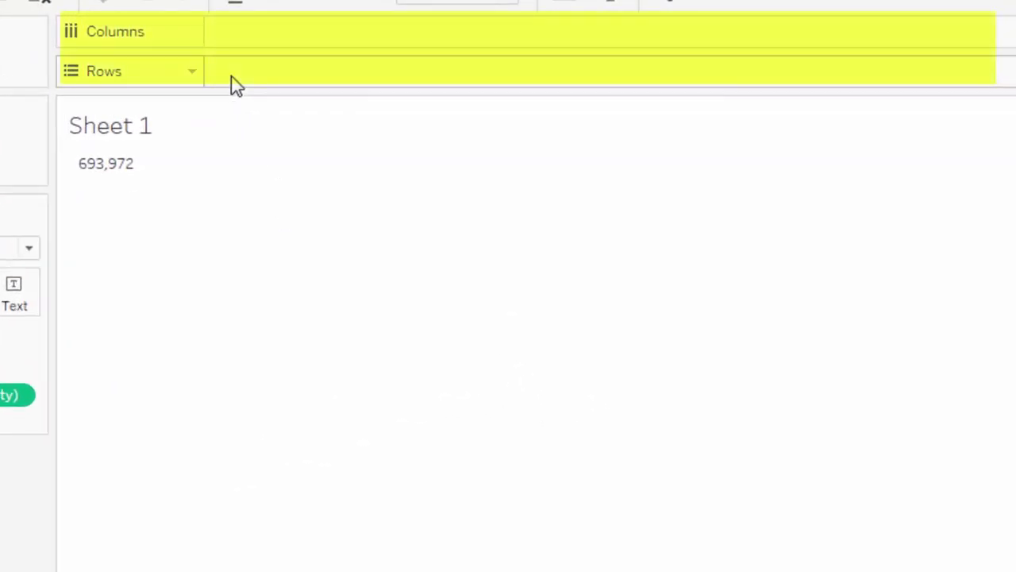
Break the Quantity total down by Destination, listing the destinations in rows rather than columns
{"action": "mouse_move", "coordinate": [107, 179]}
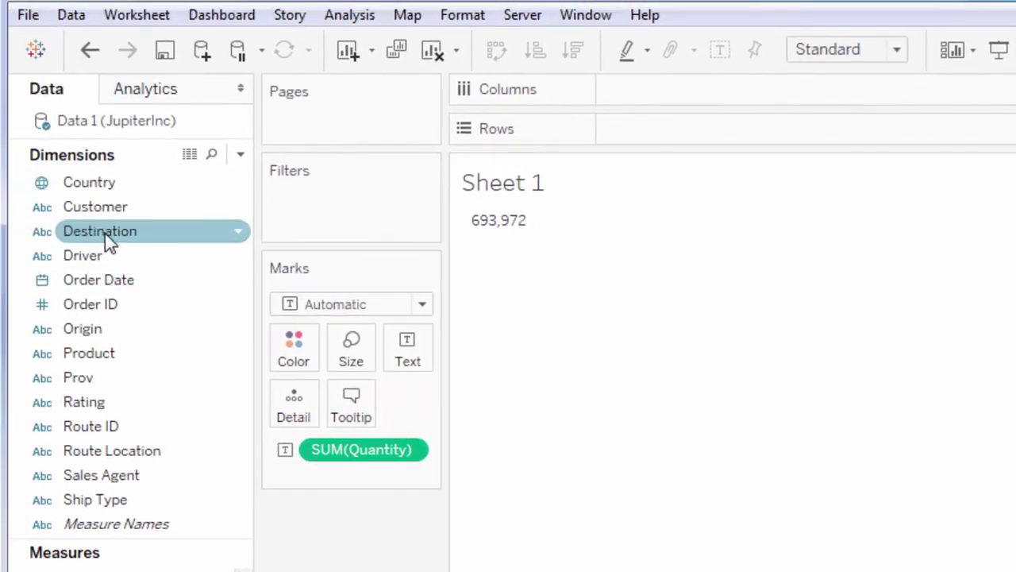
{"action": "left_click_drag", "start_coordinate": [103, 239], "coordinate": [483, 228]}
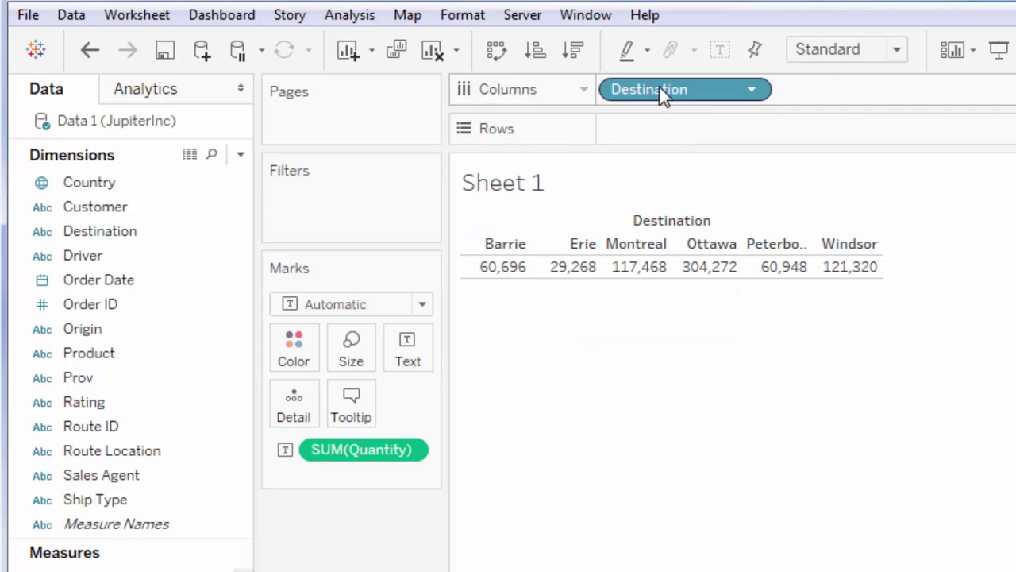
{"action": "left_click_drag", "start_coordinate": [659, 85], "coordinate": [652, 138]}
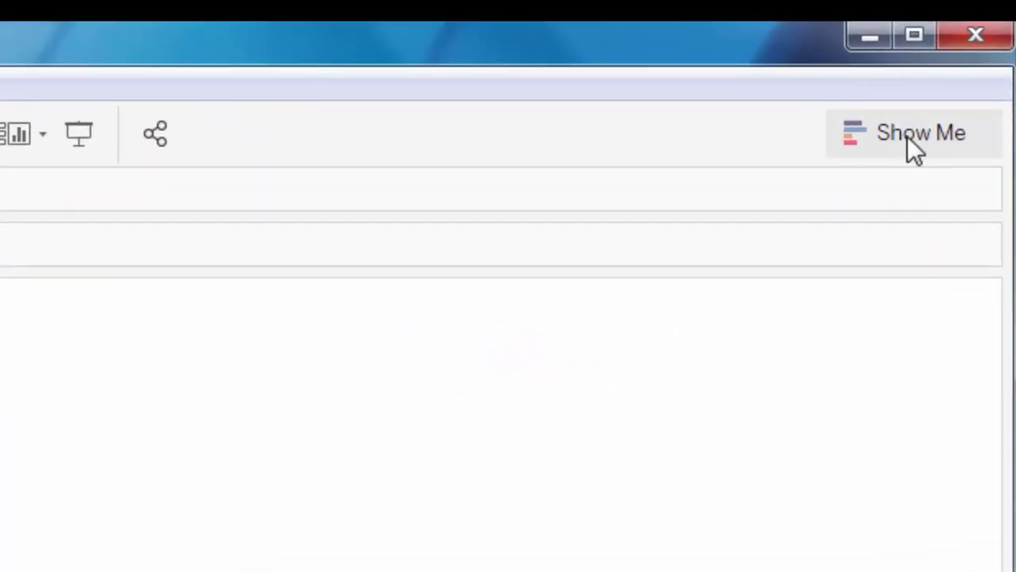
Try stacked bars and a treemap for Quantity by Destination, and settle on packed bubbles
{"action": "left_click", "coordinate": [913, 135]}
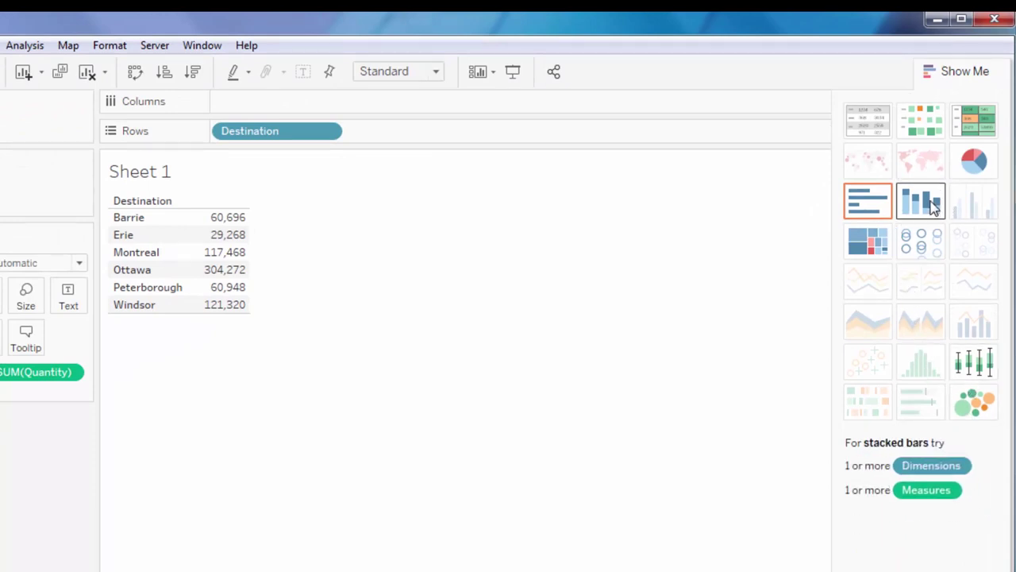
{"action": "left_click", "coordinate": [933, 207]}
{"action": "left_click", "coordinate": [868, 243]}
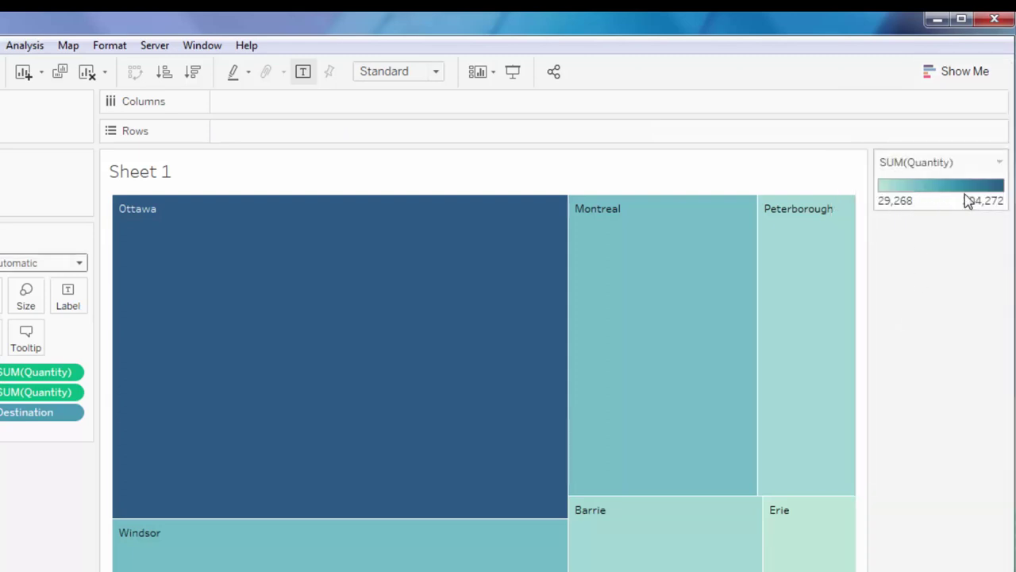
{"action": "left_click", "coordinate": [959, 74]}
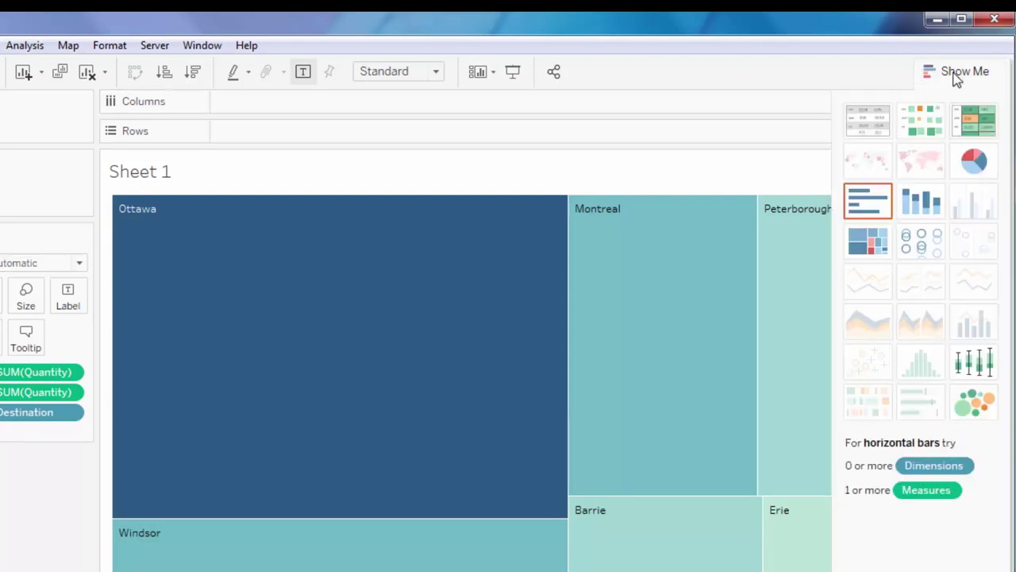
{"action": "left_click", "coordinate": [973, 406]}
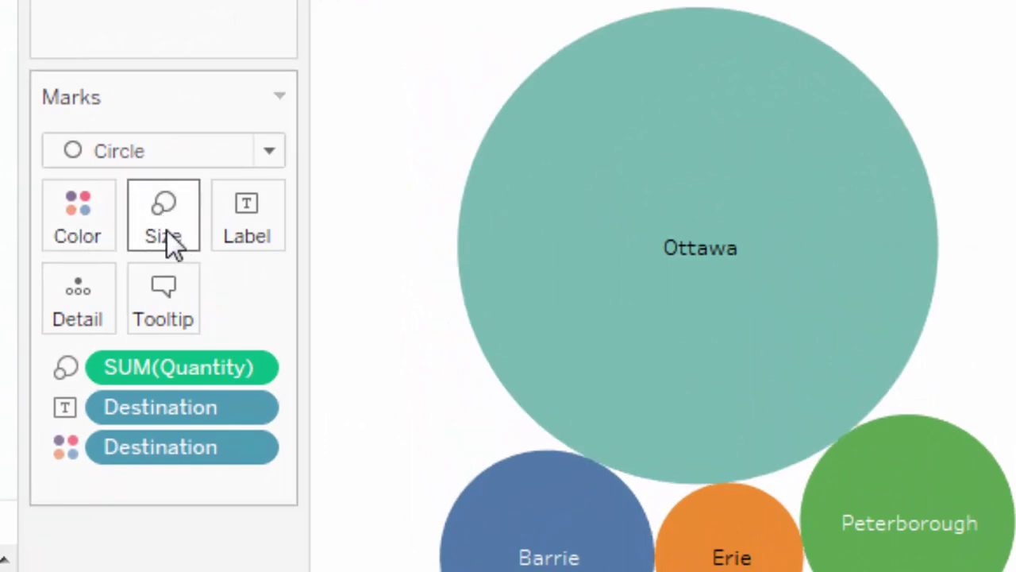
{"action": "left_click", "coordinate": [271, 156]}
{"action": "left_click", "coordinate": [373, 230]}
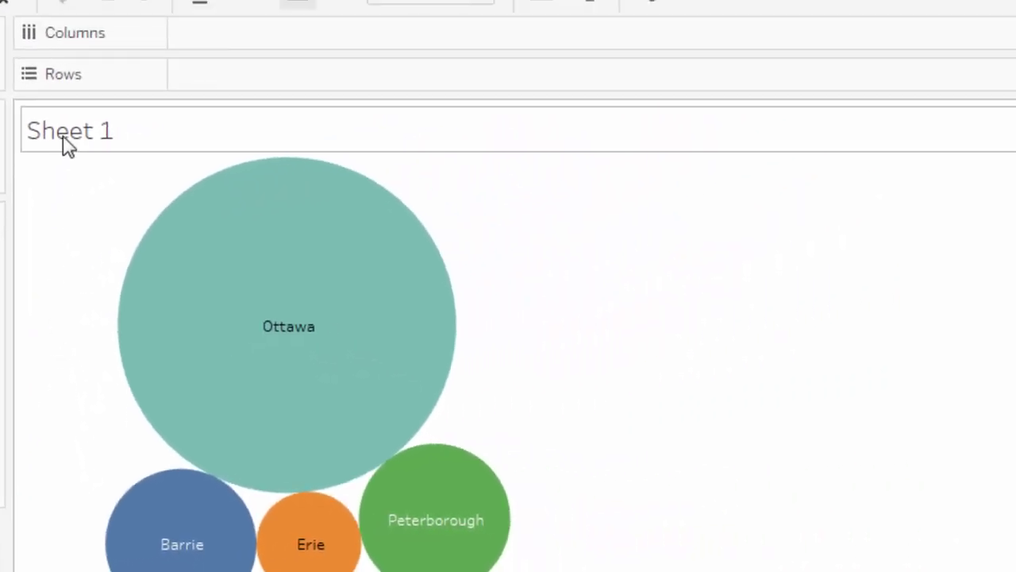
Replace the Sheet 1 title placeholder with "Quantity by Destination"
{"action": "double_click", "coordinate": [104, 131]}
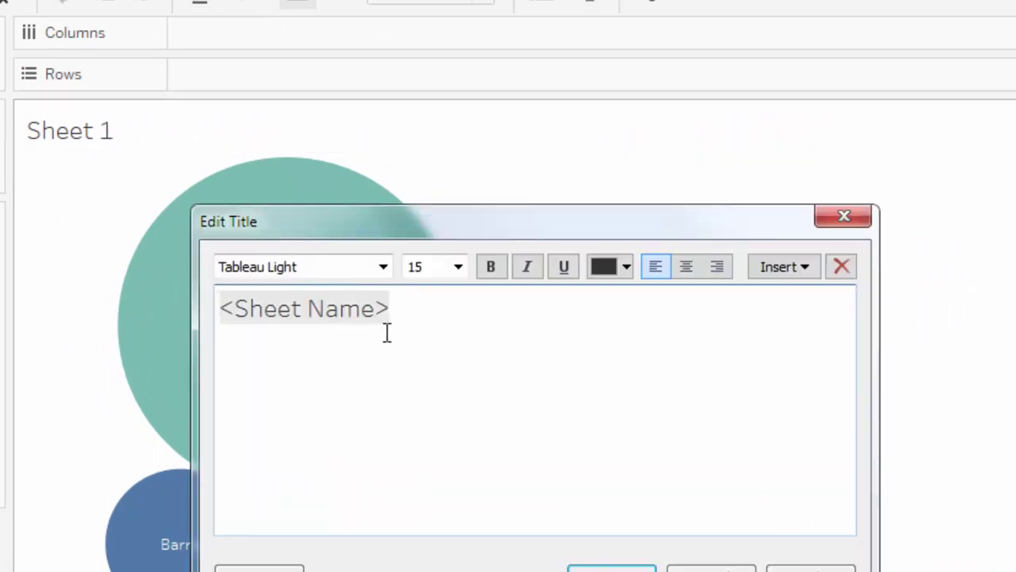
{"action": "left_click_drag", "start_coordinate": [402, 320], "coordinate": [159, 320]}
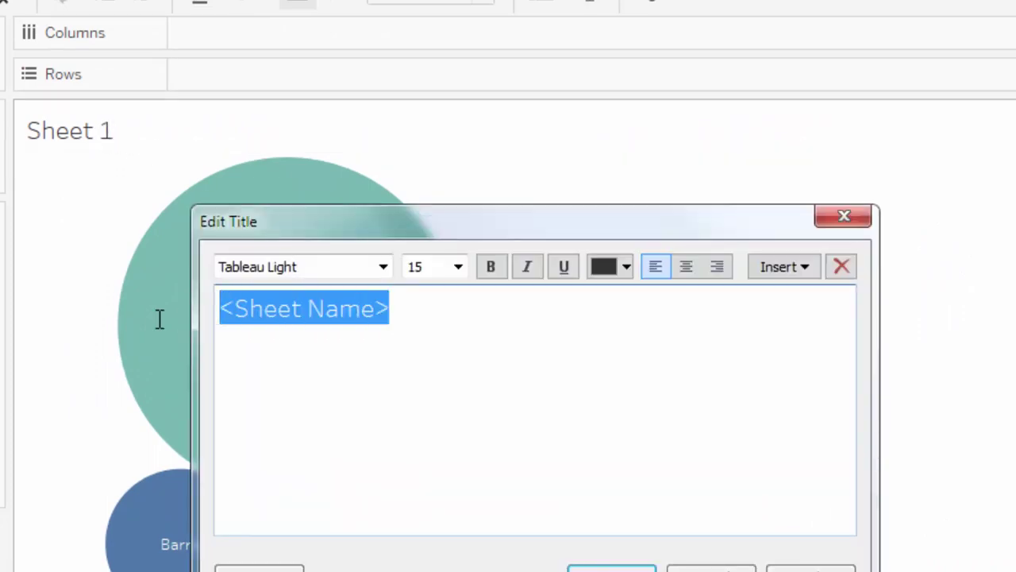
{"action": "key", "text": "Delete"}
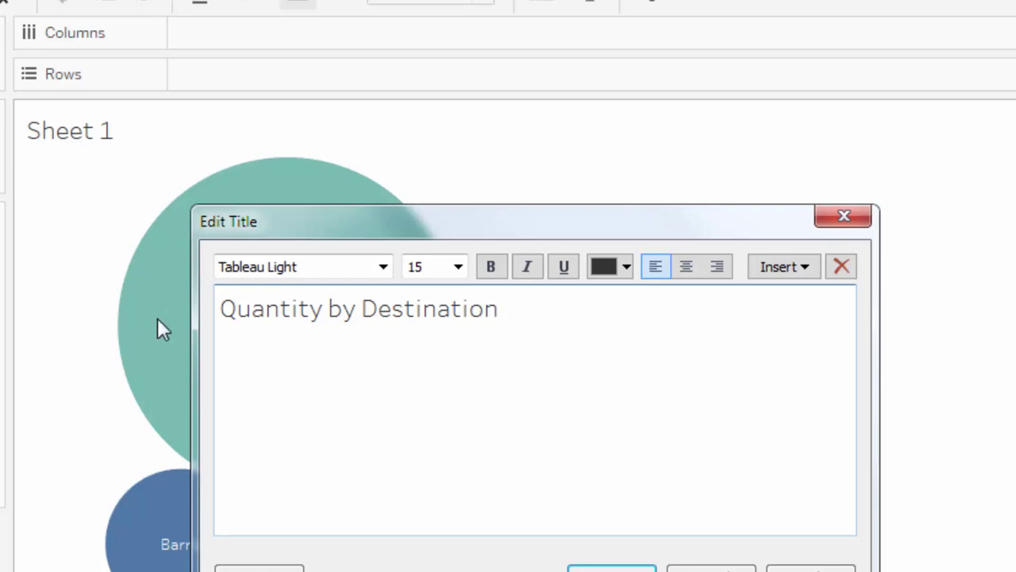
{"action": "left_click", "coordinate": [608, 568]}
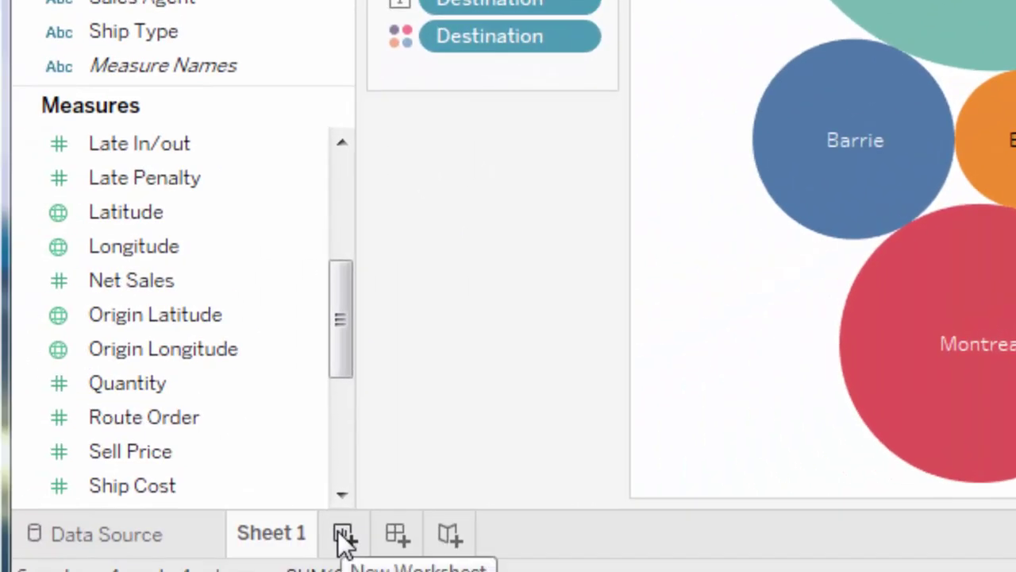
Create a new worksheet that totals the Transit KM measure for each Driver, with the drivers in rows
{"action": "left_click", "coordinate": [344, 540]}
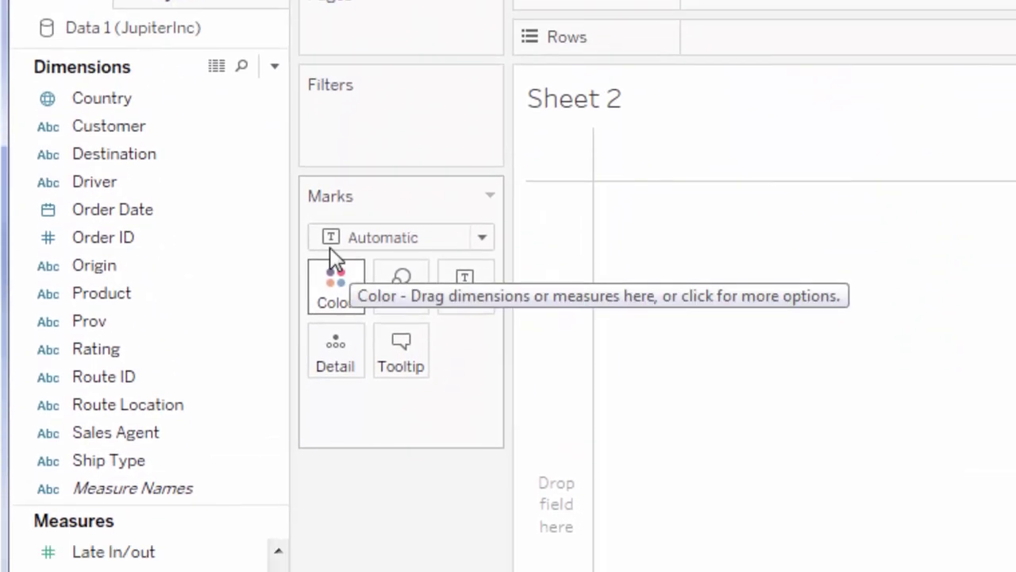
{"action": "left_click_drag", "start_coordinate": [278, 412], "coordinate": [270, 463]}
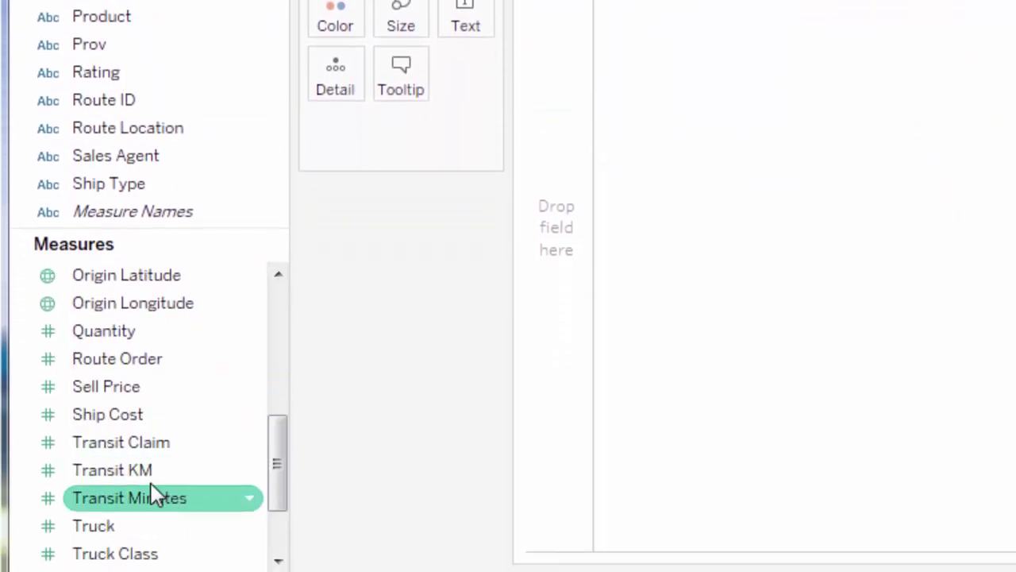
{"action": "left_click_drag", "start_coordinate": [140, 470], "coordinate": [794, 317]}
{"action": "left_click_drag", "start_coordinate": [95, 41], "coordinate": [553, 121]}
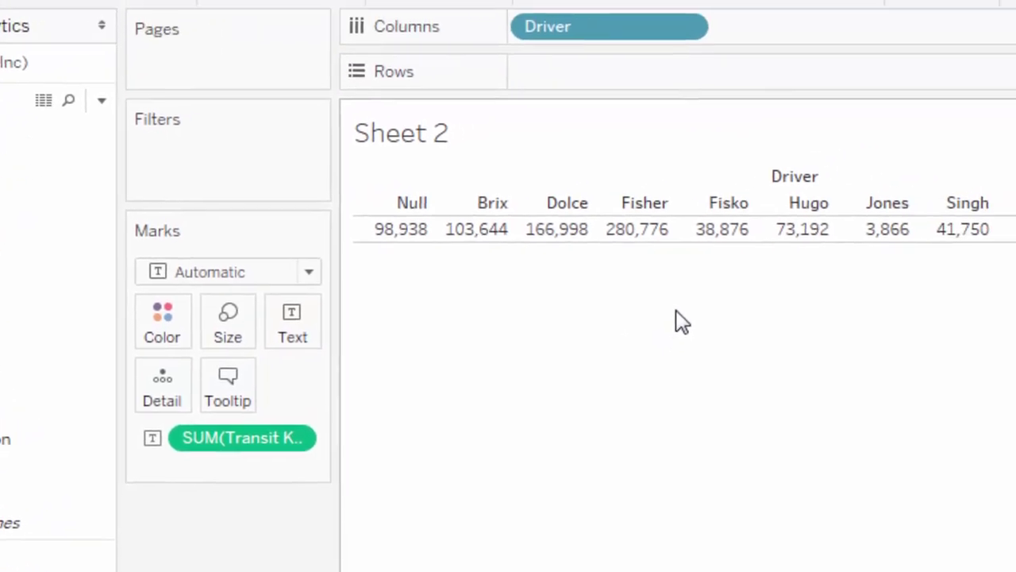
{"action": "left_click_drag", "start_coordinate": [477, 73], "coordinate": [476, 127]}
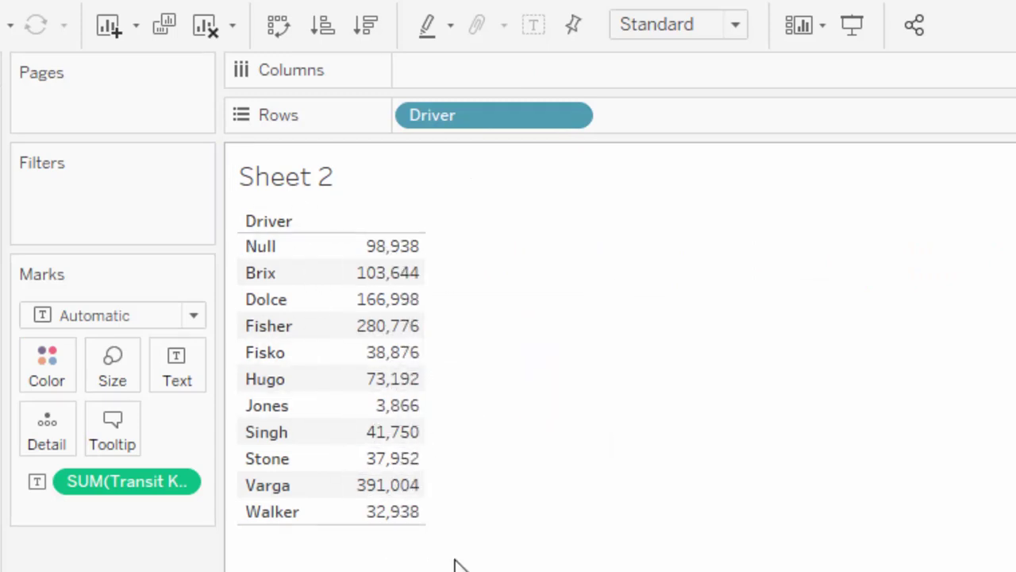
Exclude the Null driver from the Transit KM table on Sheet 2
{"action": "left_click", "coordinate": [310, 246]}
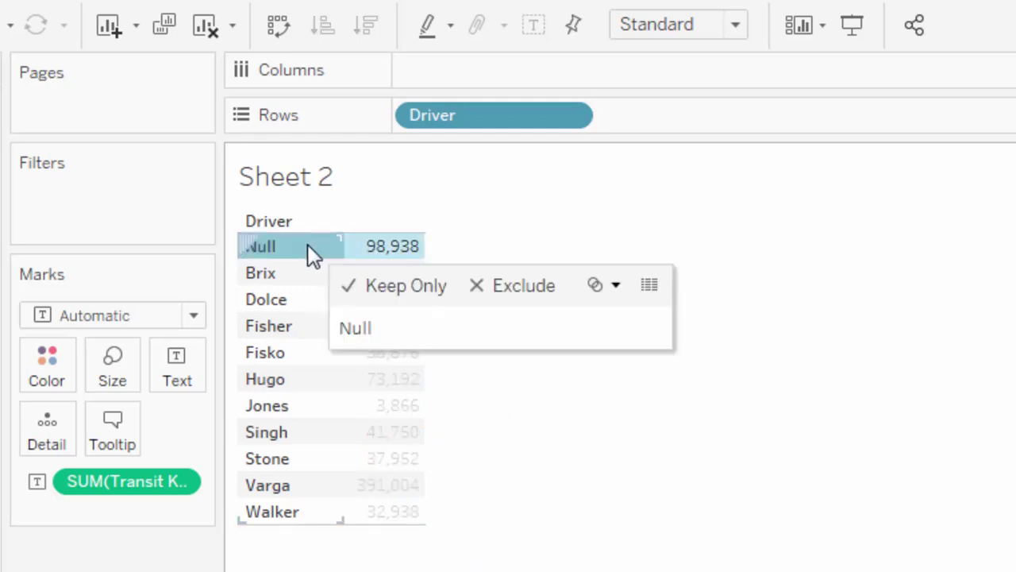
{"action": "left_click", "coordinate": [308, 246]}
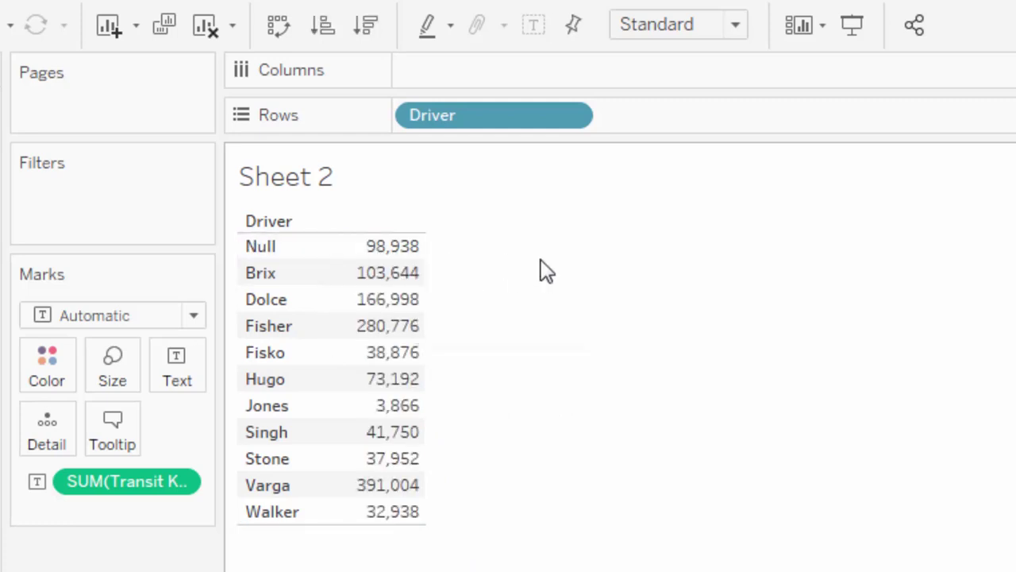
{"action": "left_click", "coordinate": [321, 248]}
{"action": "left_click", "coordinate": [524, 290]}
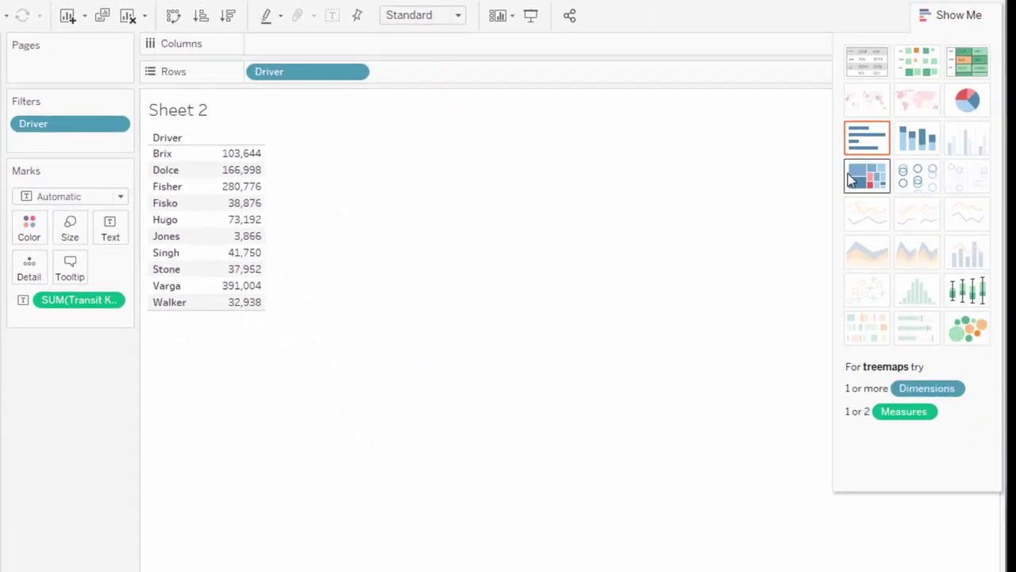
Try a pie chart, heat map, highlight table and box plot for Transit KM by Driver, and settle on a treemap
{"action": "left_click", "coordinate": [969, 105]}
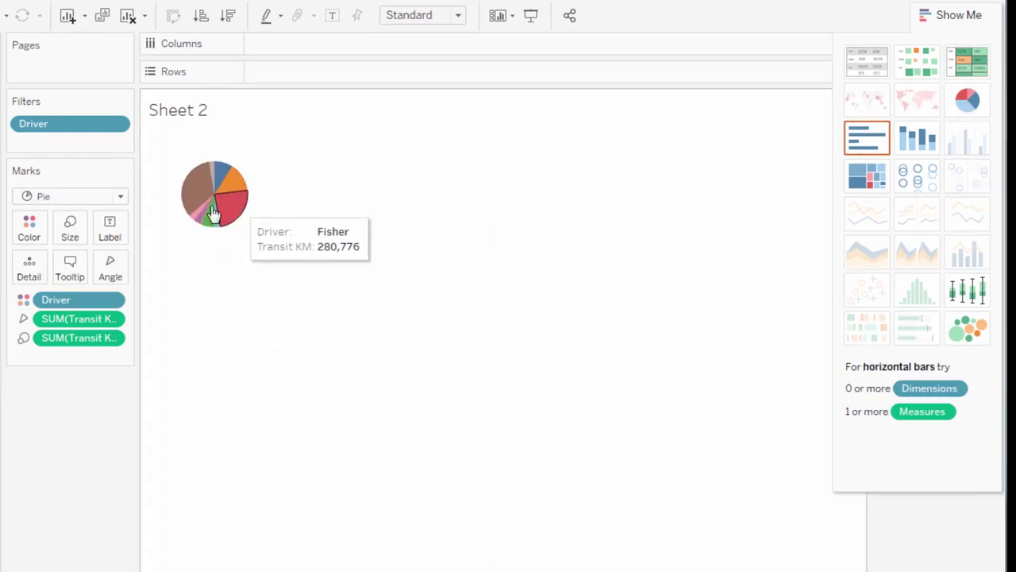
{"action": "left_click", "coordinate": [873, 69]}
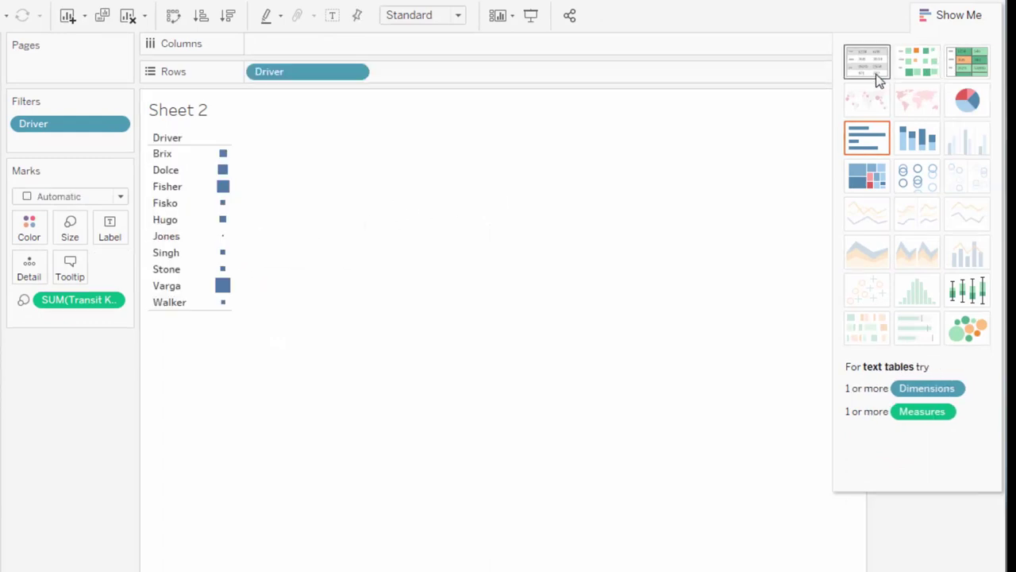
{"action": "left_click", "coordinate": [967, 68]}
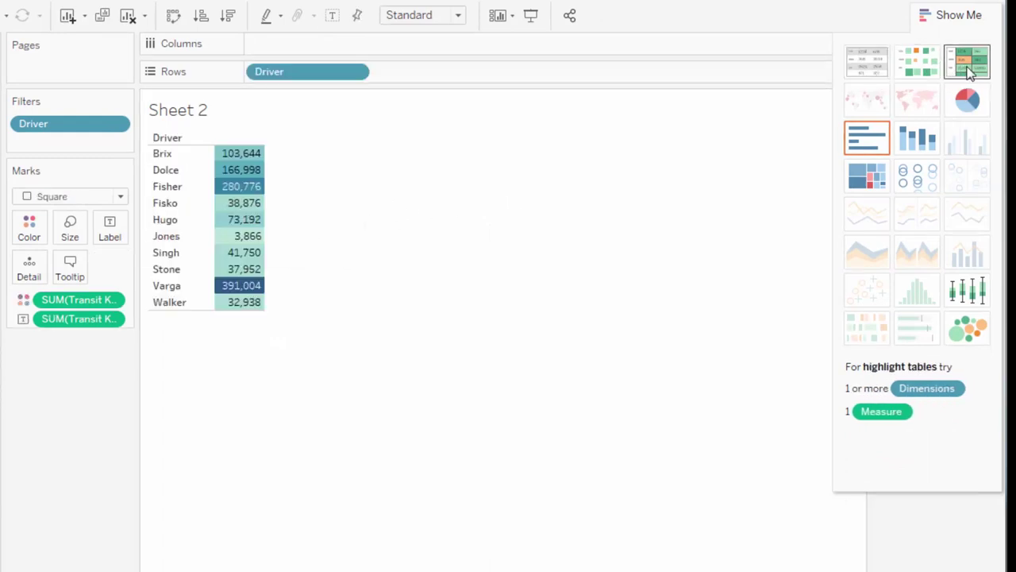
{"action": "left_click", "coordinate": [967, 290]}
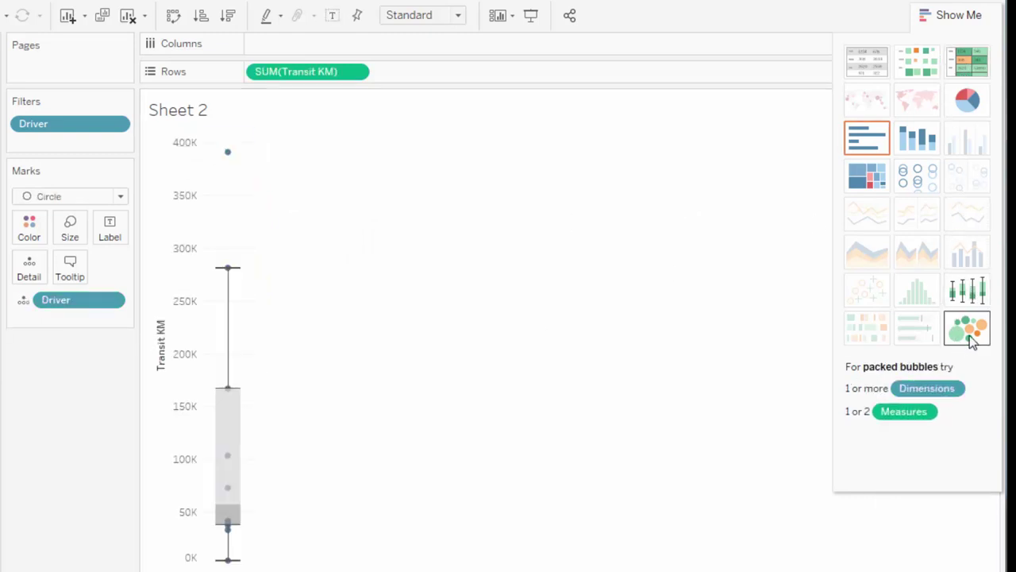
{"action": "left_click", "coordinate": [864, 180]}
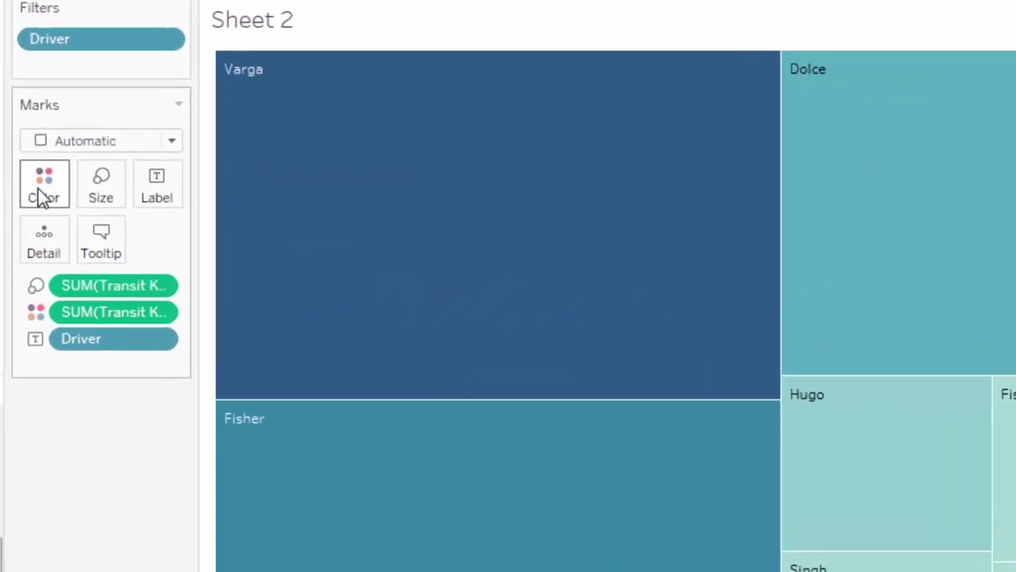
Recolour the Transit KM treemap with the Orange-Gold palette
{"action": "left_click", "coordinate": [41, 194]}
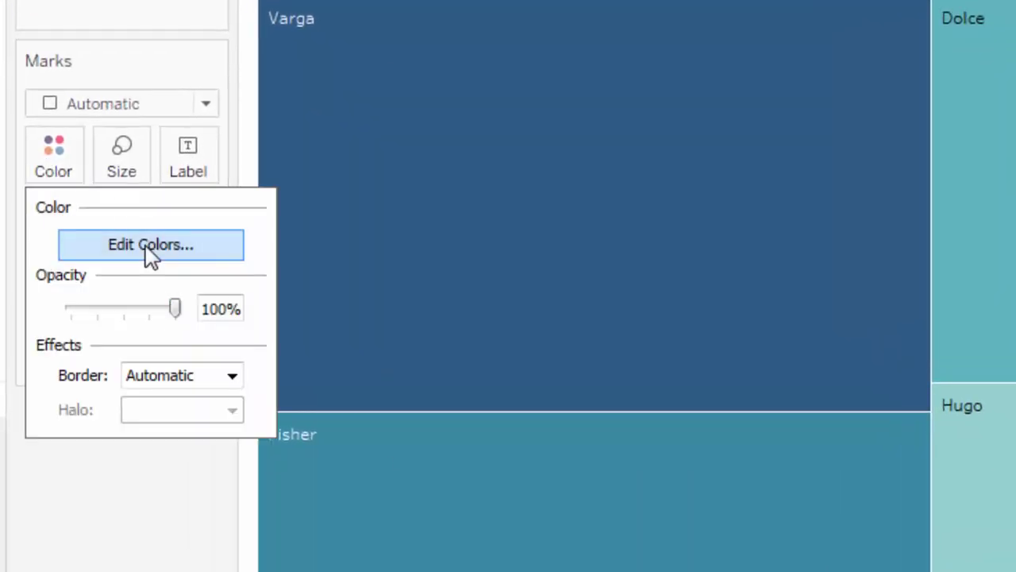
{"action": "left_click", "coordinate": [151, 246]}
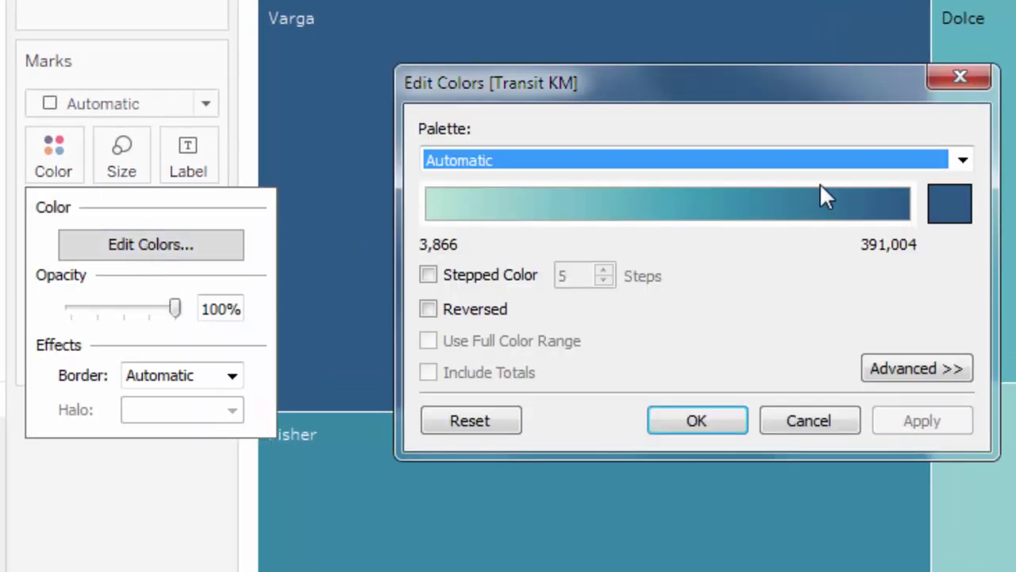
{"action": "left_click", "coordinate": [963, 160]}
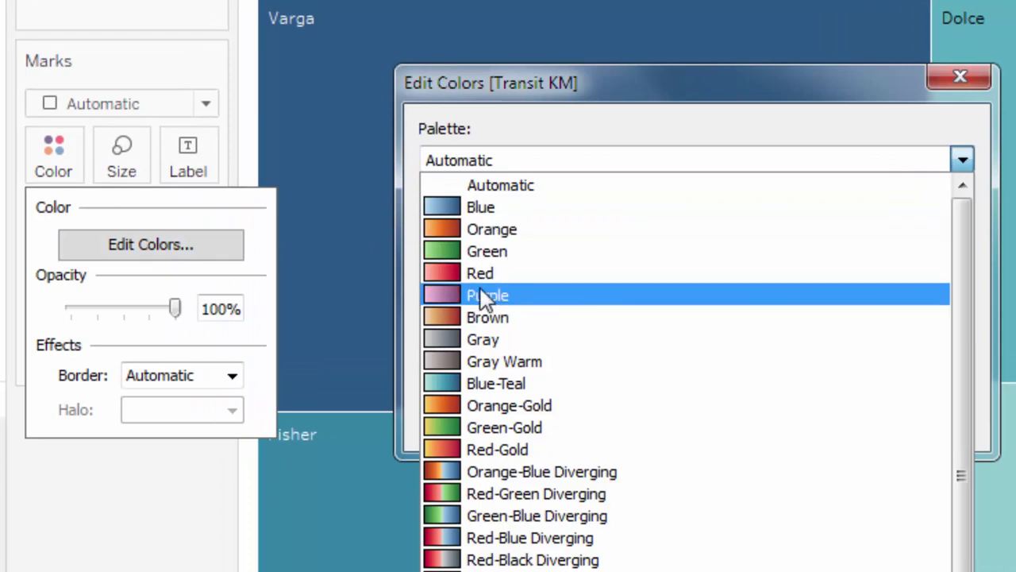
{"action": "left_click", "coordinate": [451, 403]}
{"action": "left_click", "coordinate": [702, 421]}
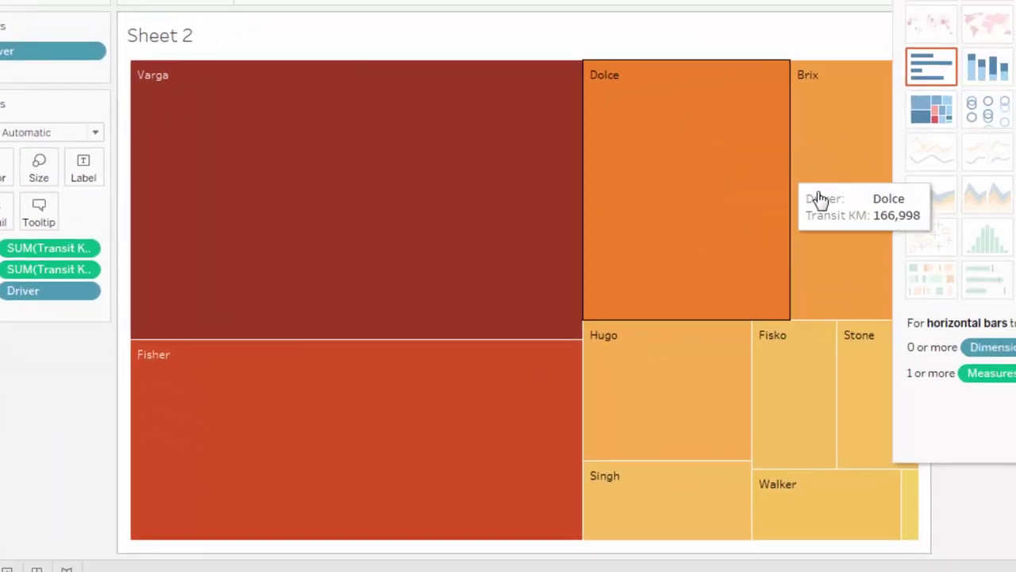
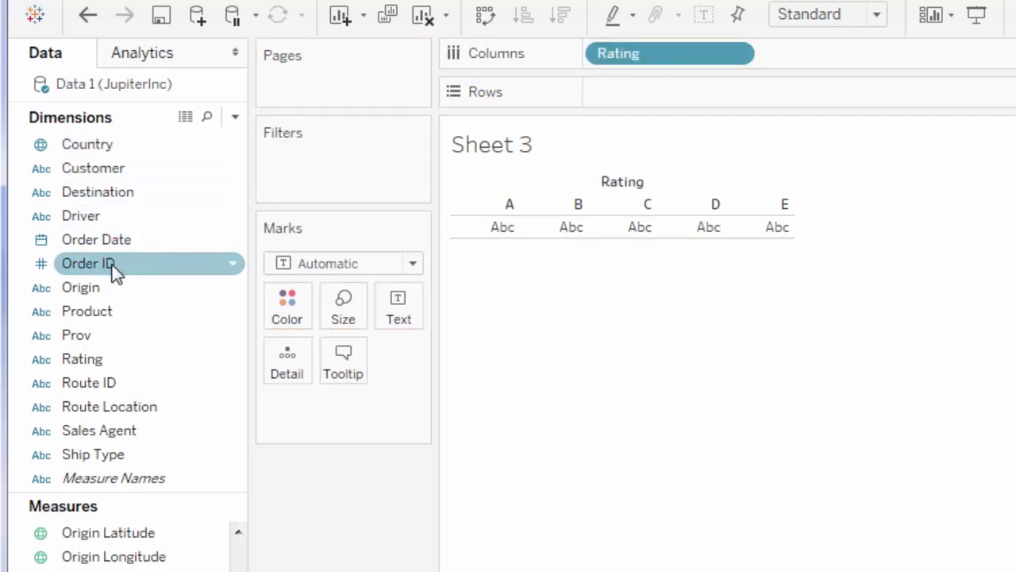
Add Sales Agent as rows against the Rating columns on Sheet 3 and fill the table with Quantity
{"action": "left_click_drag", "start_coordinate": [123, 433], "coordinate": [636, 96]}
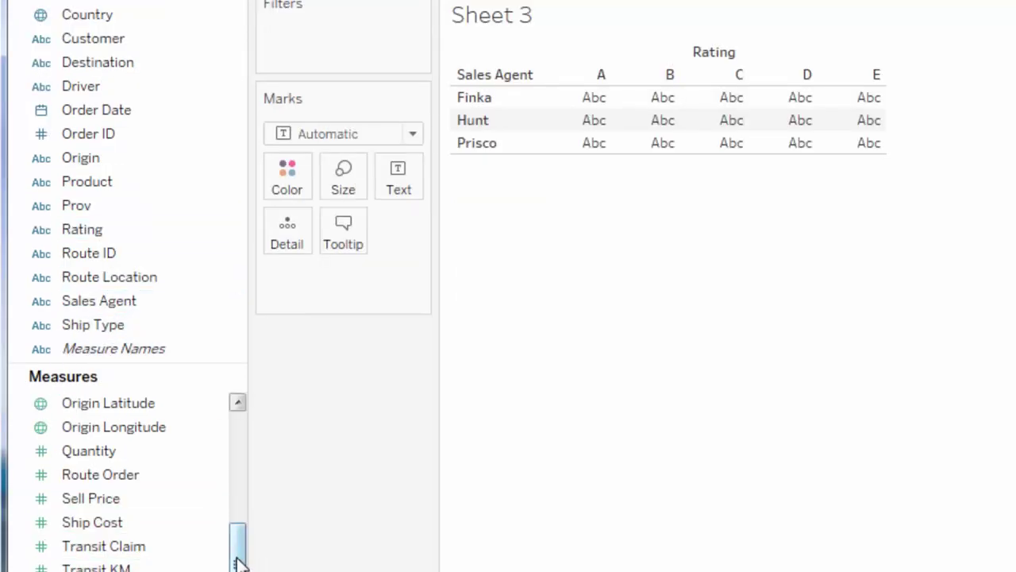
{"action": "scroll", "coordinate": [239, 562], "scroll_direction": "down", "scroll_amount": 1}
{"action": "left_click_drag", "start_coordinate": [98, 430], "coordinate": [744, 108]}
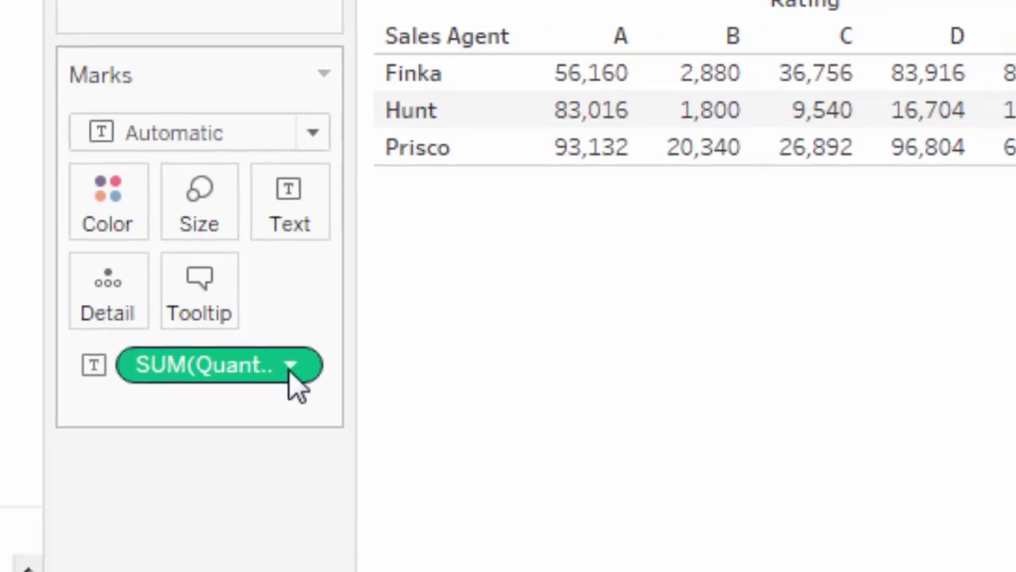
Aggregate the Quantity values in the Sales Agent table by Count and inspect individual cells for rating A
{"action": "left_click", "coordinate": [290, 366]}
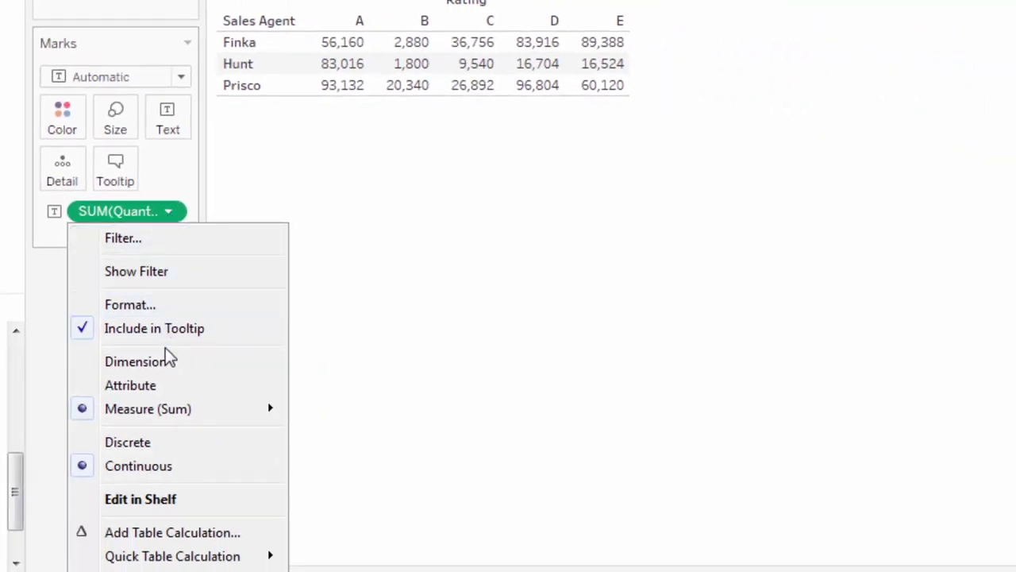
{"action": "mouse_move", "coordinate": [166, 414]}
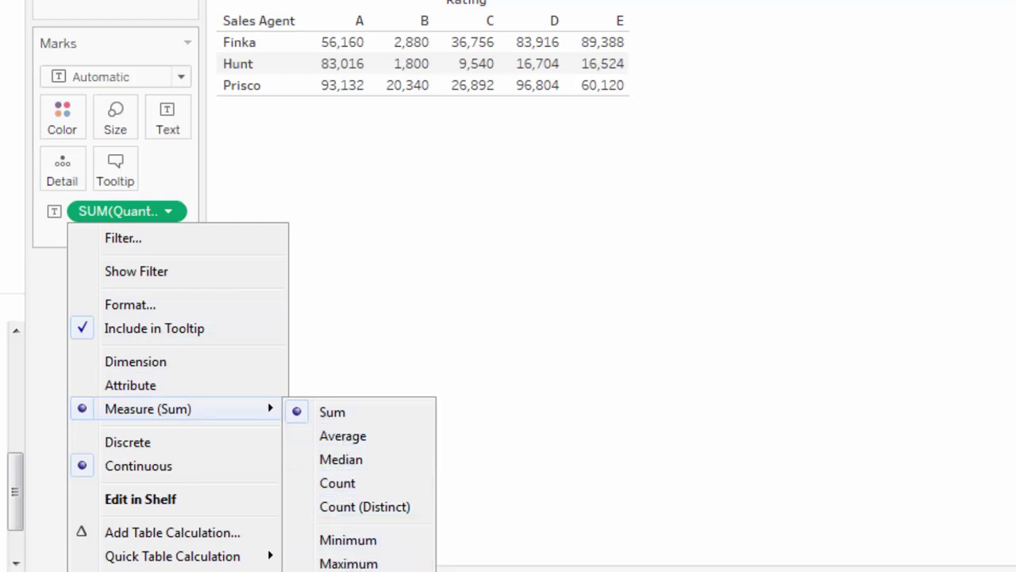
{"action": "left_click", "coordinate": [346, 482]}
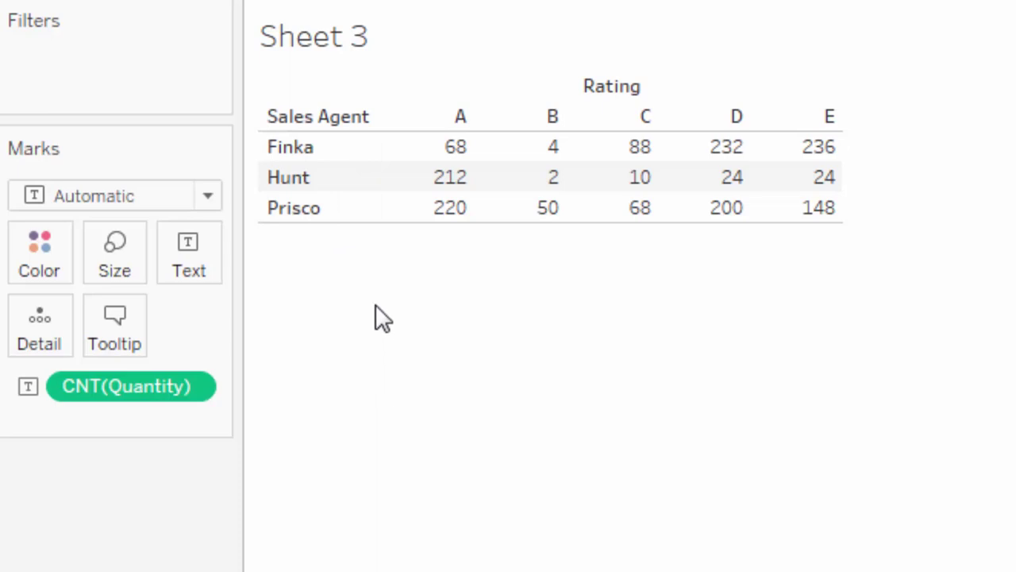
{"action": "left_click", "coordinate": [435, 184]}
{"action": "left_click", "coordinate": [459, 216]}
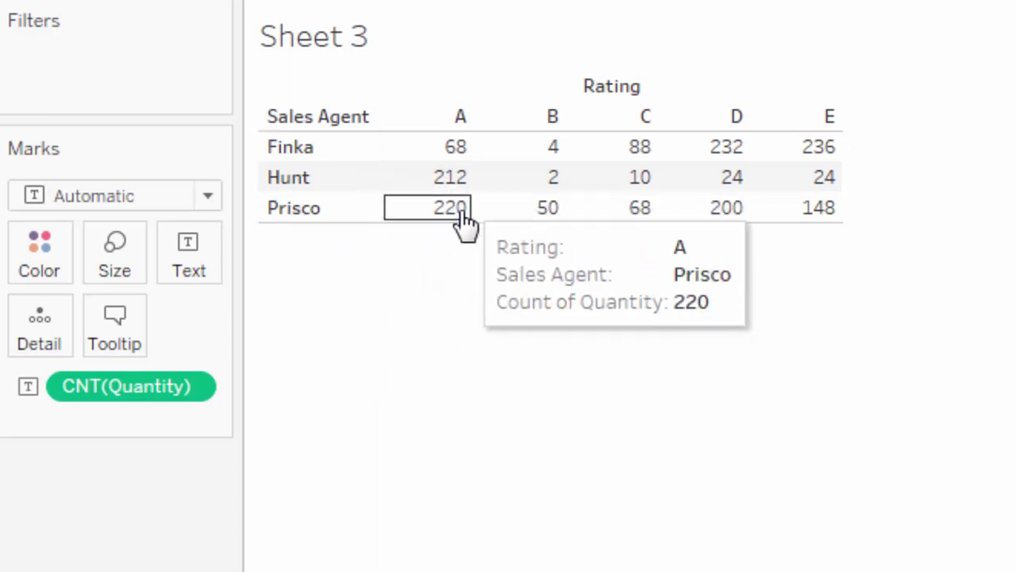
{"action": "mouse_move", "coordinate": [732, 222]}
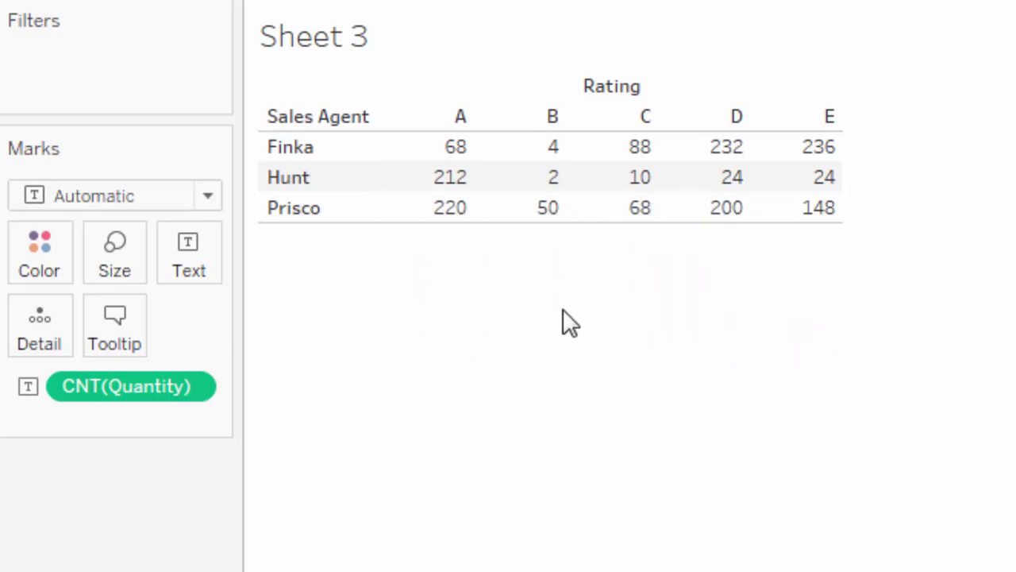
Replace the Sheet 3 title placeholder with "Order Rating By Sales Agent"
{"action": "double_click", "coordinate": [332, 38]}
{"action": "left_click_drag", "start_coordinate": [753, 263], "coordinate": [404, 252]}
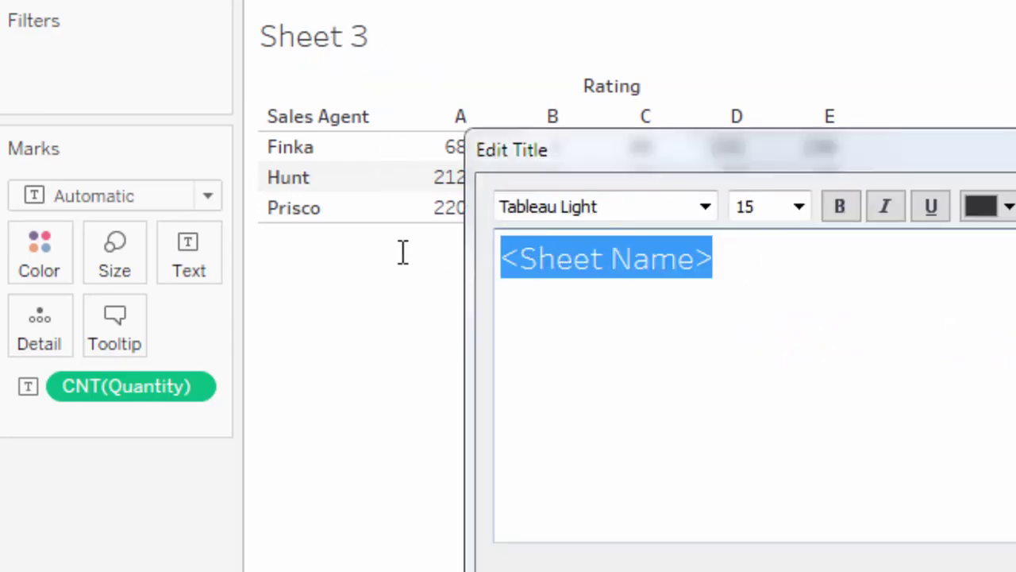
{"action": "type", "text": "Ord"}
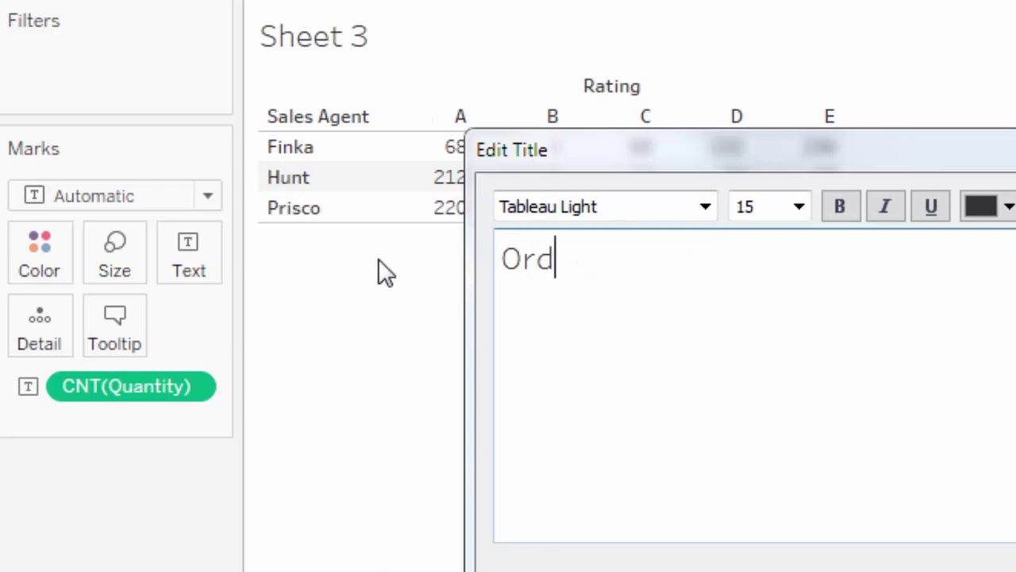
{"action": "type", "text": "er Rating B"}
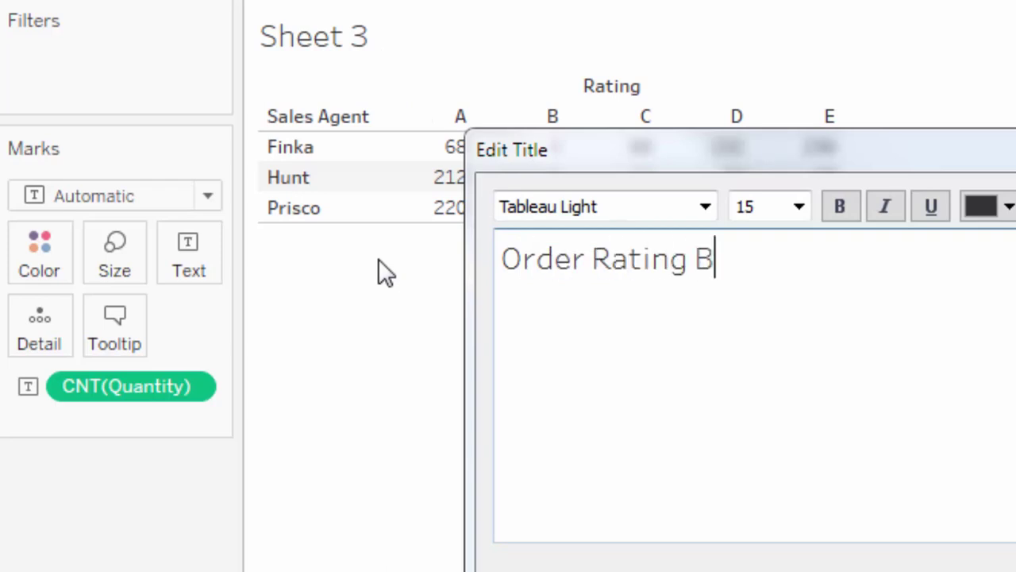
{"action": "type", "text": "y Sales Agent"}
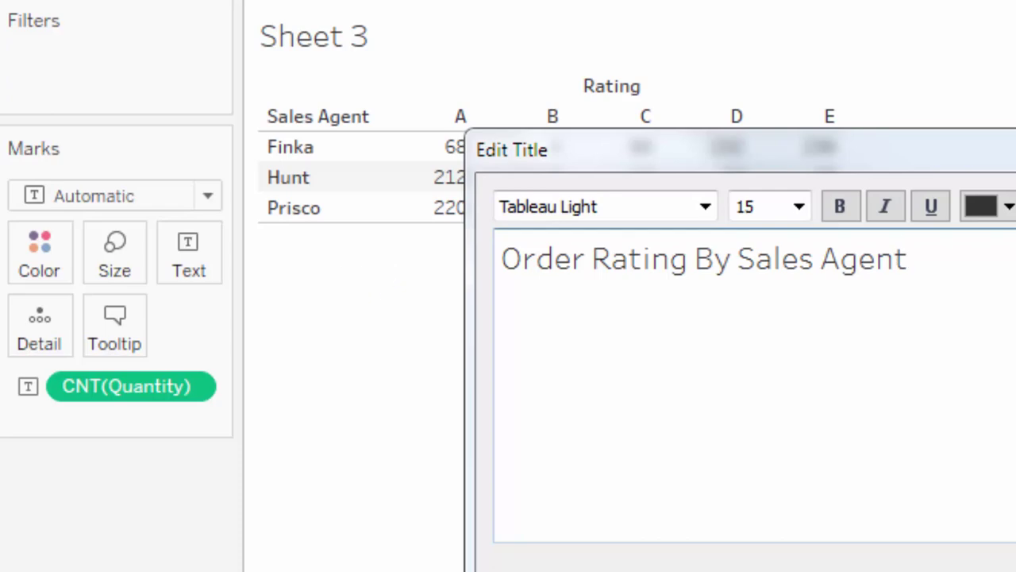
Replace the title placeholder of the treemap on Sheet 2 with a title beginning "Driver Ac"
{"action": "left_click", "coordinate": [157, 546]}
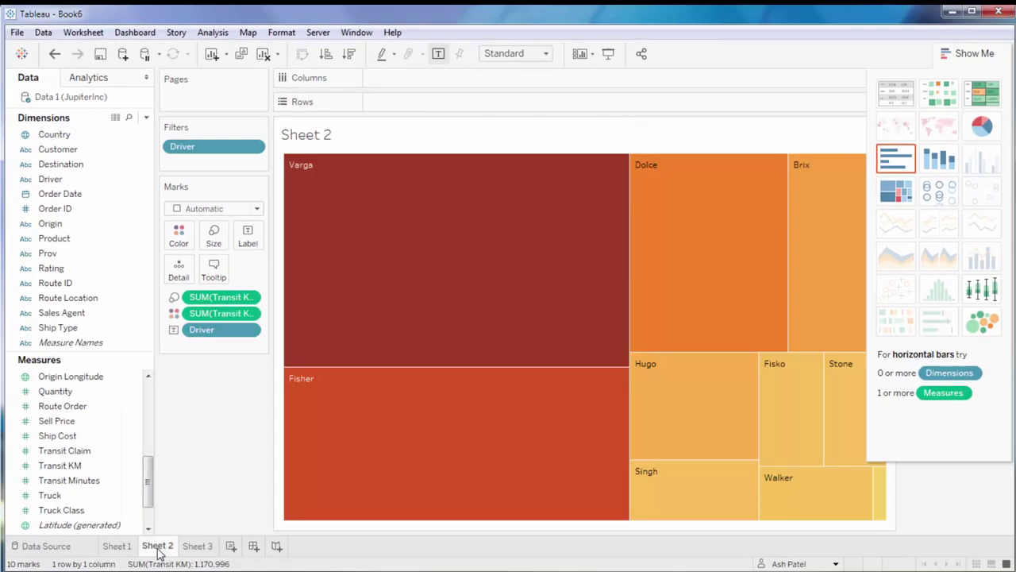
{"action": "double_click", "coordinate": [337, 136]}
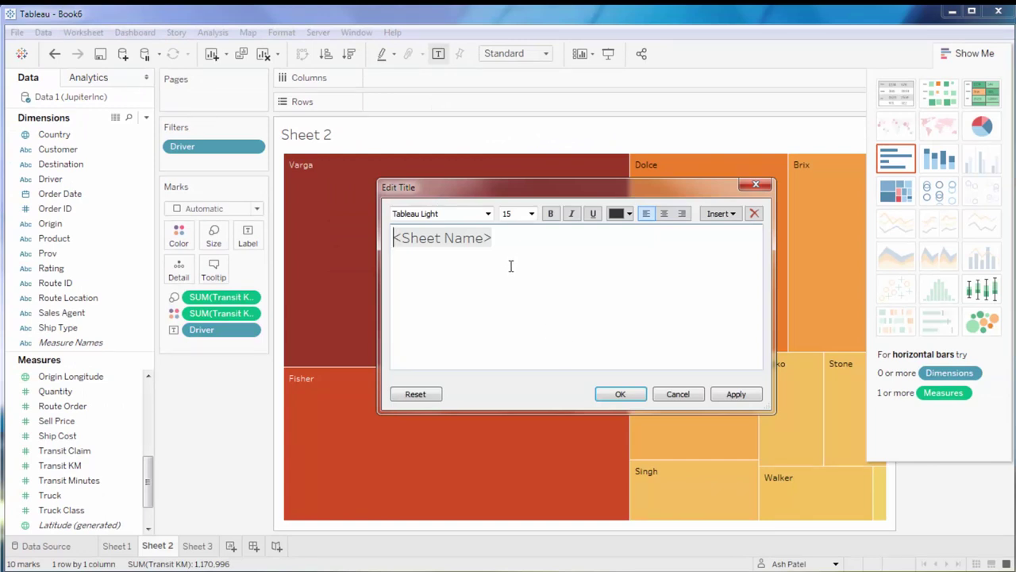
{"action": "key", "text": "Delete"}
{"action": "key", "text": "Delete"}
{"action": "key", "text": "Delete"}
{"action": "key", "text": "Delete"}
{"action": "key", "text": "Delete"}
{"action": "key", "text": "Delete"}
{"action": "key", "text": "Delete"}
{"action": "key", "text": "Delete"}
{"action": "key", "text": "Delete"}
{"action": "key", "text": "Delete"}
{"action": "key", "text": "Delete"}
{"action": "key", "text": "Delete"}
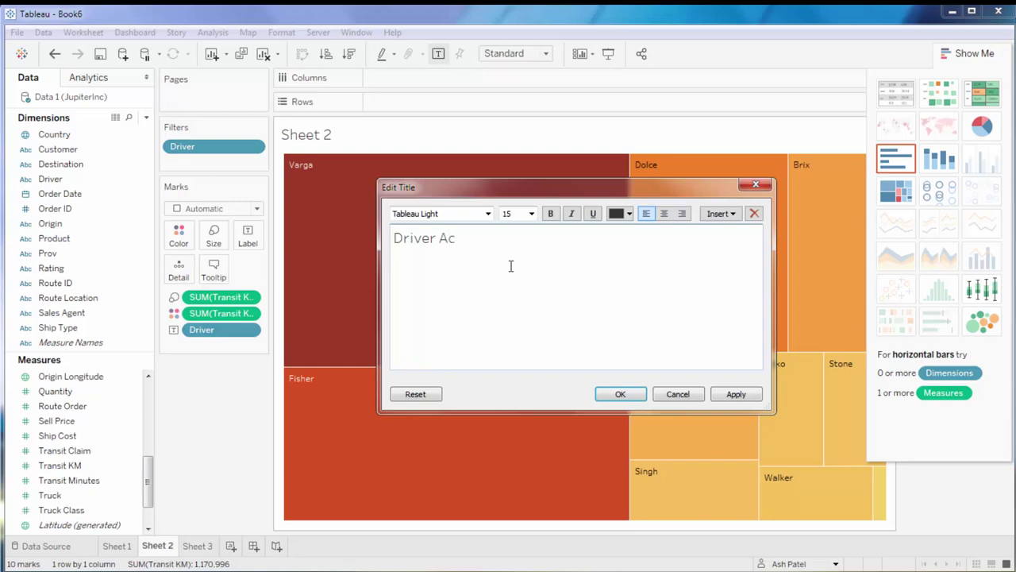
{"action": "left_click", "coordinate": [616, 394]}
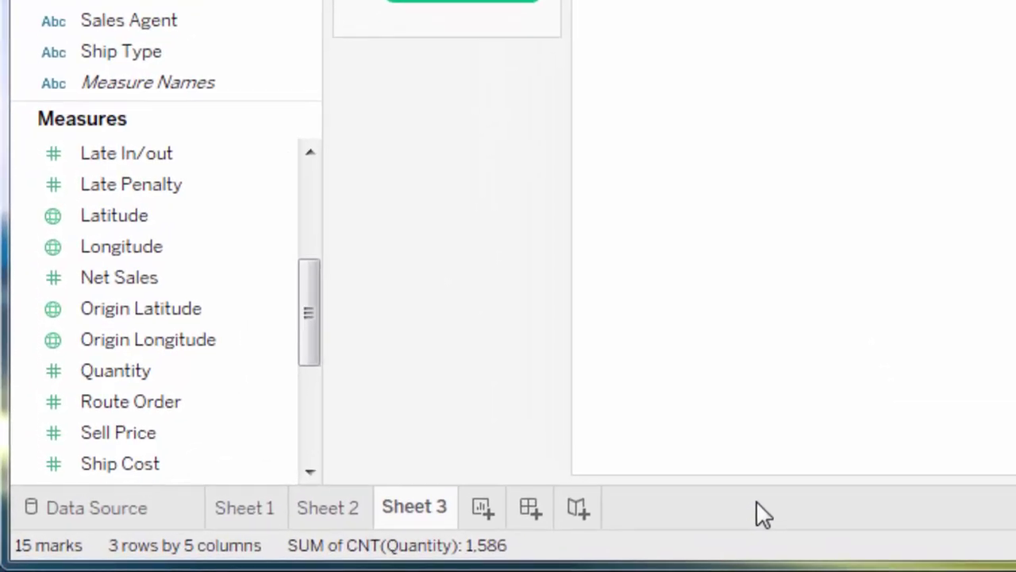
Create a fourth worksheet and check the latitude and longitude columns in the data source
{"action": "left_click", "coordinate": [480, 507]}
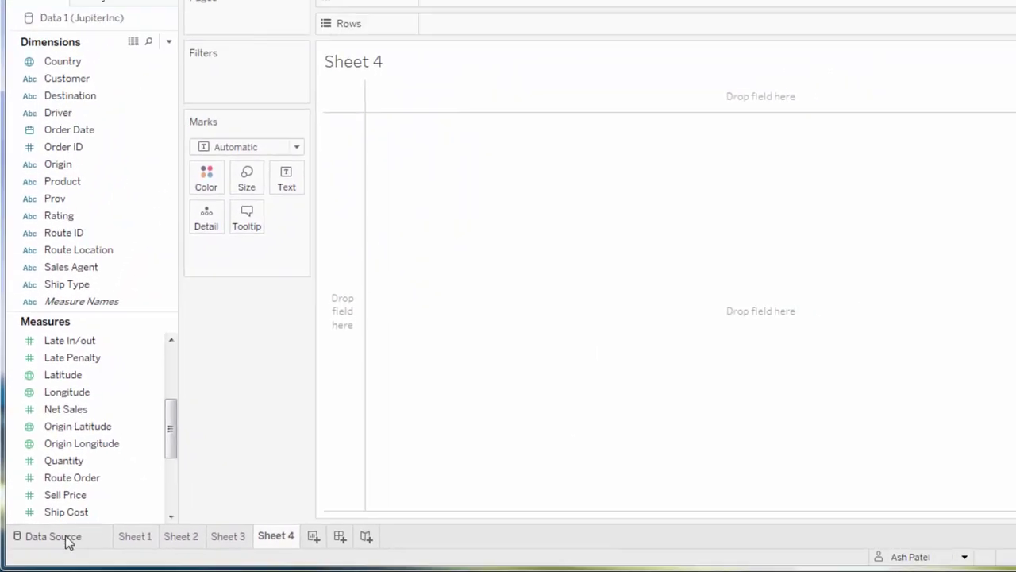
{"action": "left_click", "coordinate": [79, 511]}
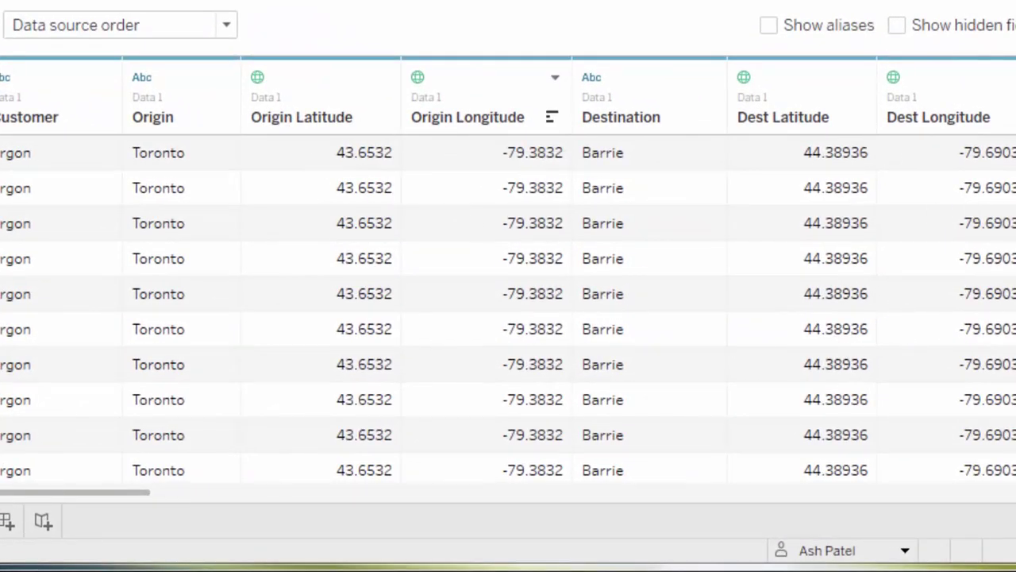
{"action": "left_click", "coordinate": [227, 545]}
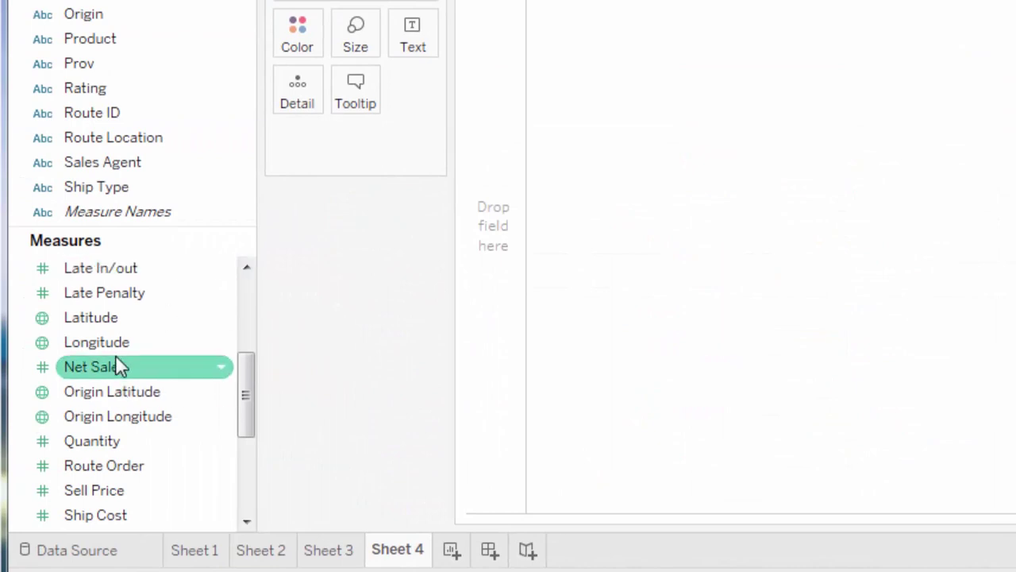
Plot Latitude and Longitude as a map on Sheet 4 and size its marks by Quantity
{"action": "double_click", "coordinate": [113, 316]}
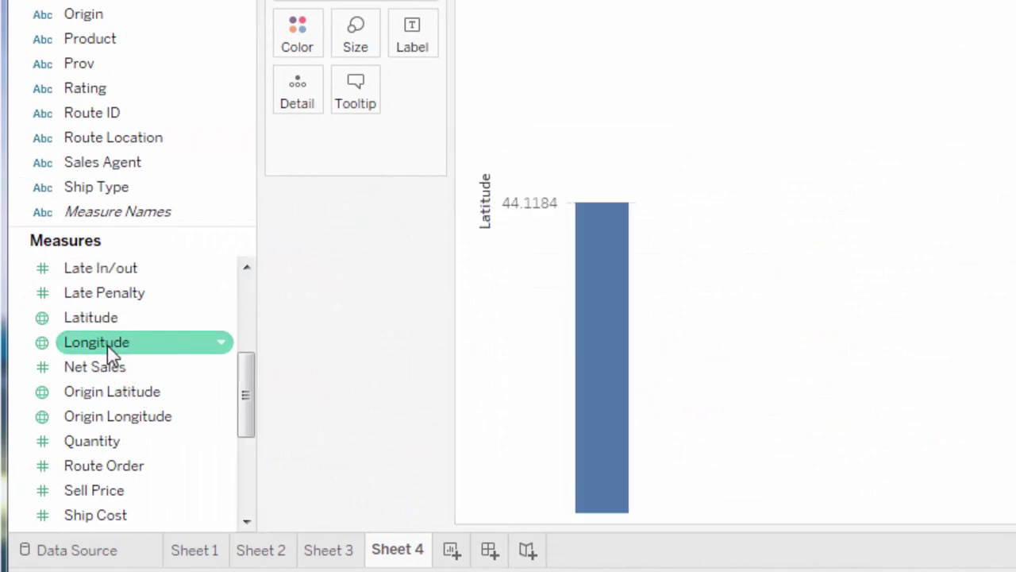
{"action": "double_click", "coordinate": [109, 347]}
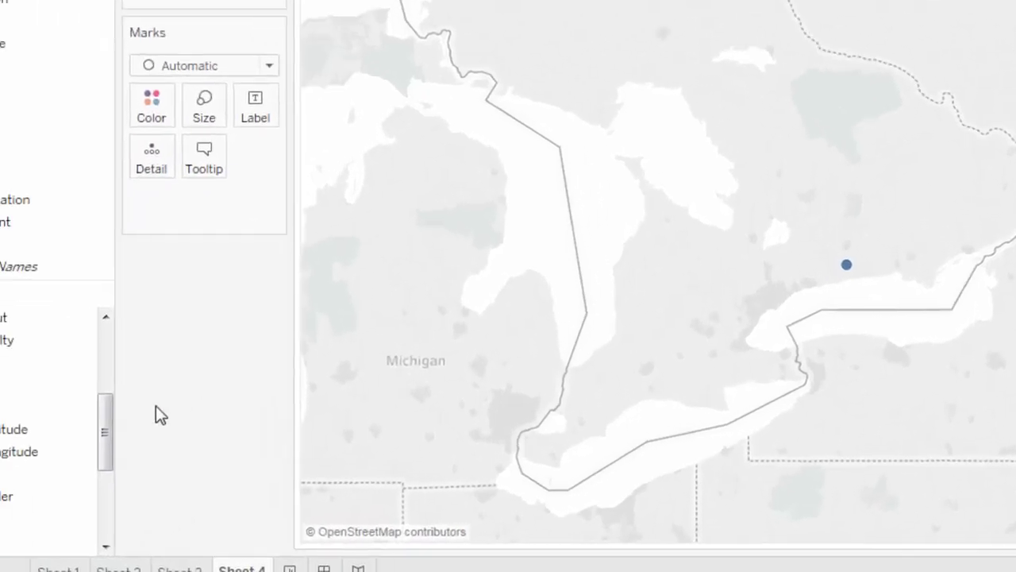
{"action": "left_click", "coordinate": [83, 446]}
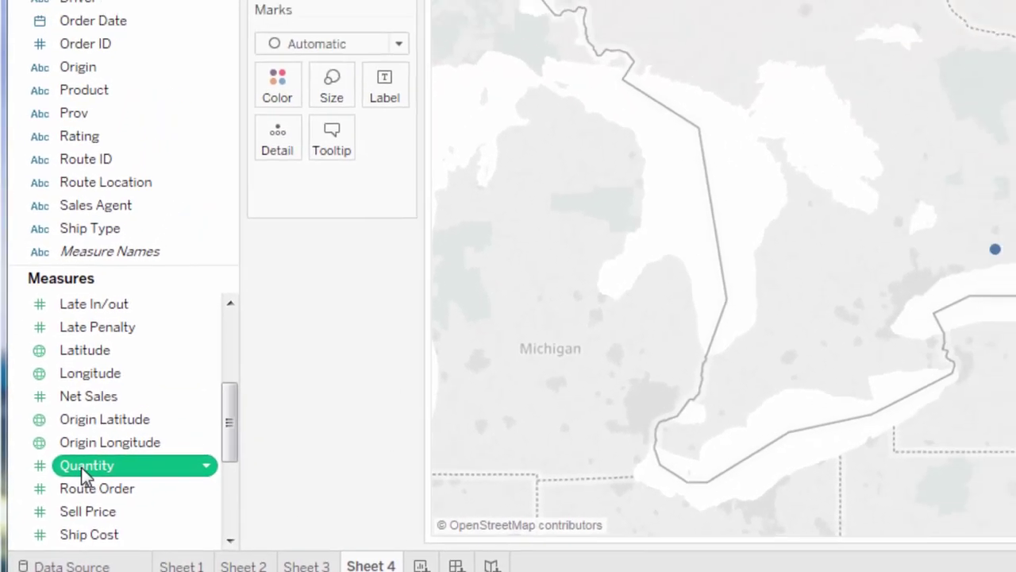
{"action": "left_click_drag", "start_coordinate": [81, 467], "coordinate": [985, 199]}
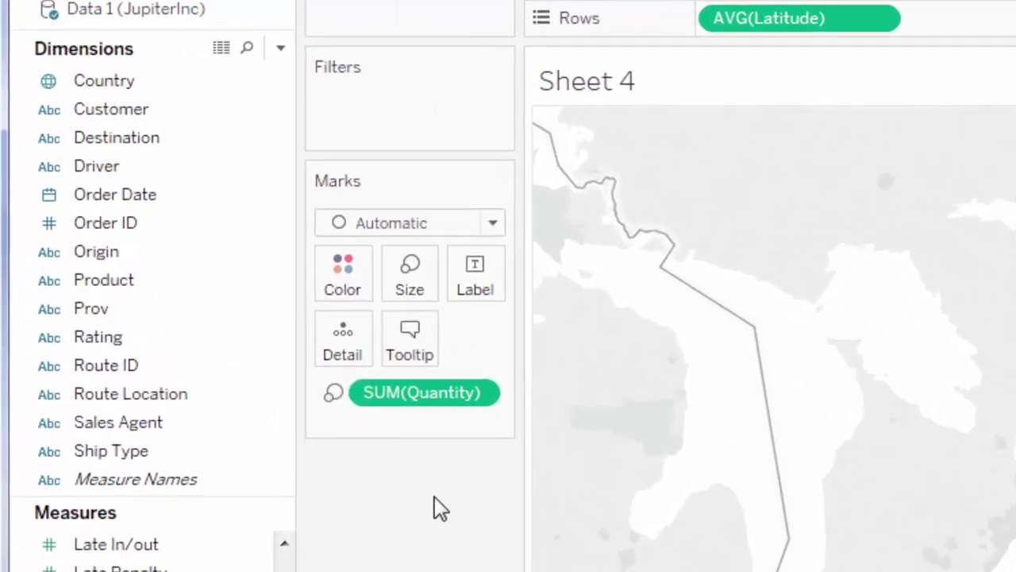
Colour the map marks by Destination
{"action": "left_click", "coordinate": [87, 145]}
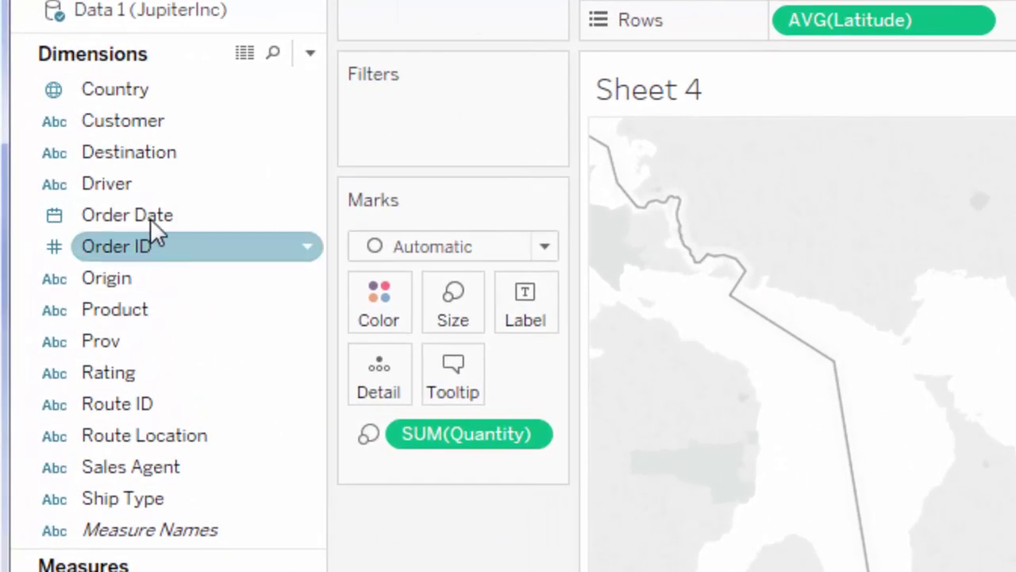
{"action": "left_click", "coordinate": [144, 154]}
{"action": "left_click_drag", "start_coordinate": [142, 154], "coordinate": [381, 315]}
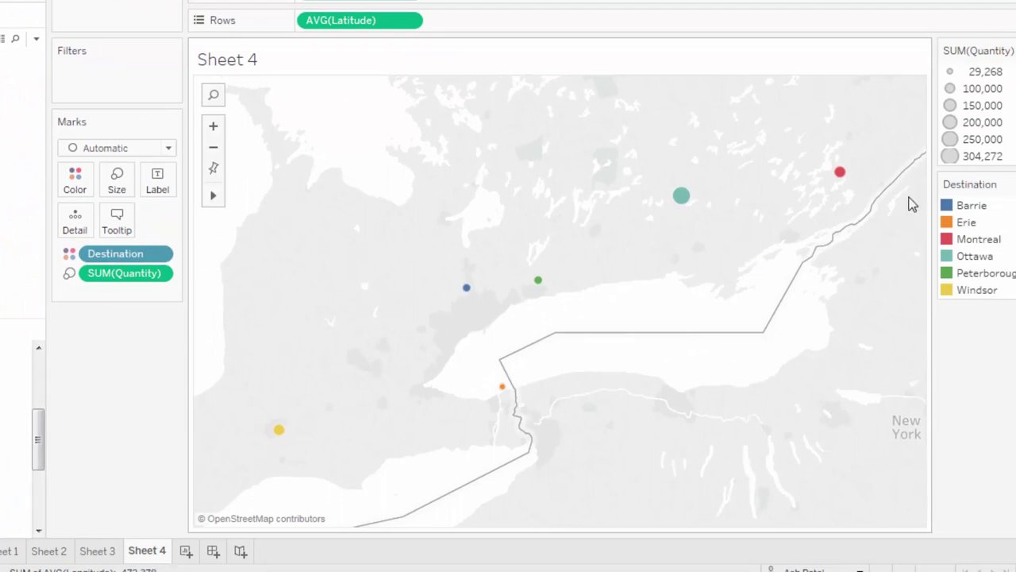
Enlarge the map marks to slightly above the middle of the size range
{"action": "mouse_move", "coordinate": [684, 203]}
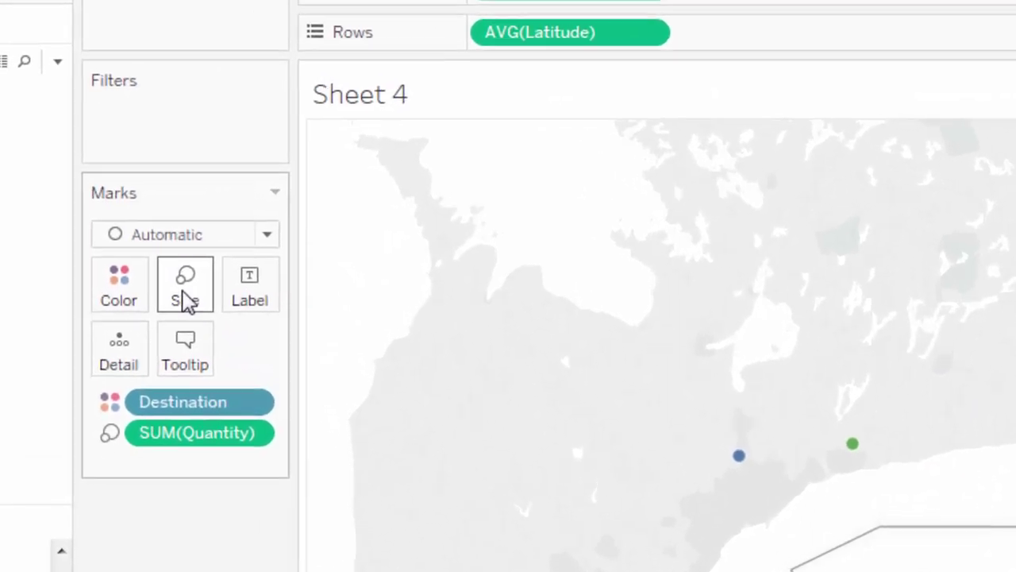
{"action": "left_click", "coordinate": [184, 294]}
{"action": "left_click_drag", "start_coordinate": [241, 346], "coordinate": [316, 361]}
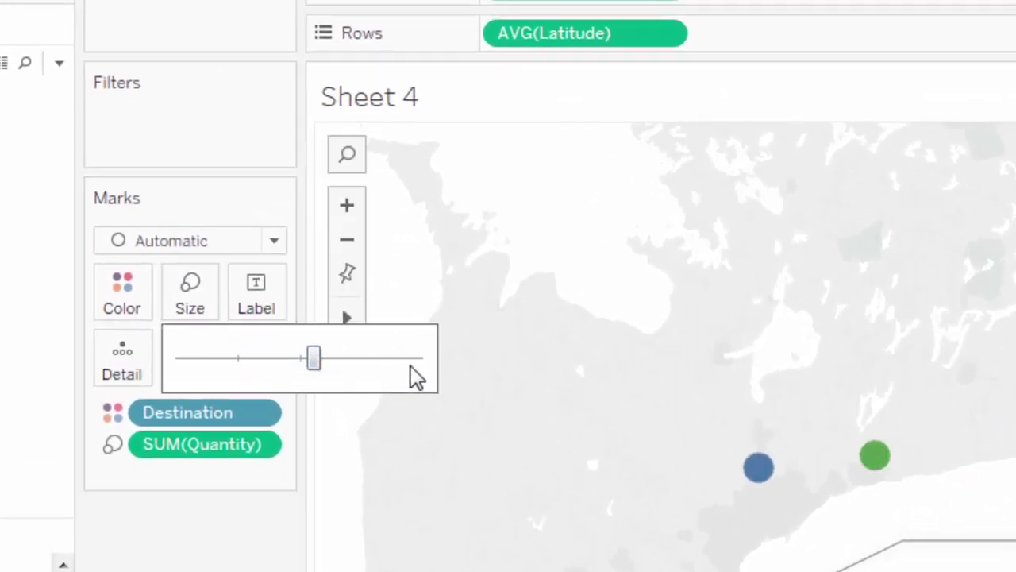
Turn on mark labels for the map and label each mark with its Destination
{"action": "left_click", "coordinate": [270, 298]}
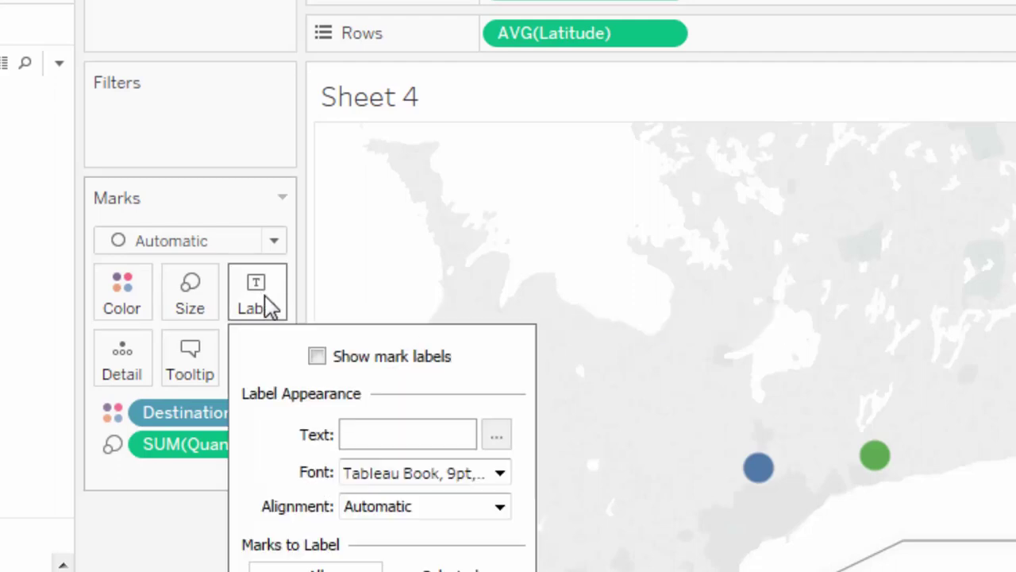
{"action": "left_click", "coordinate": [316, 356]}
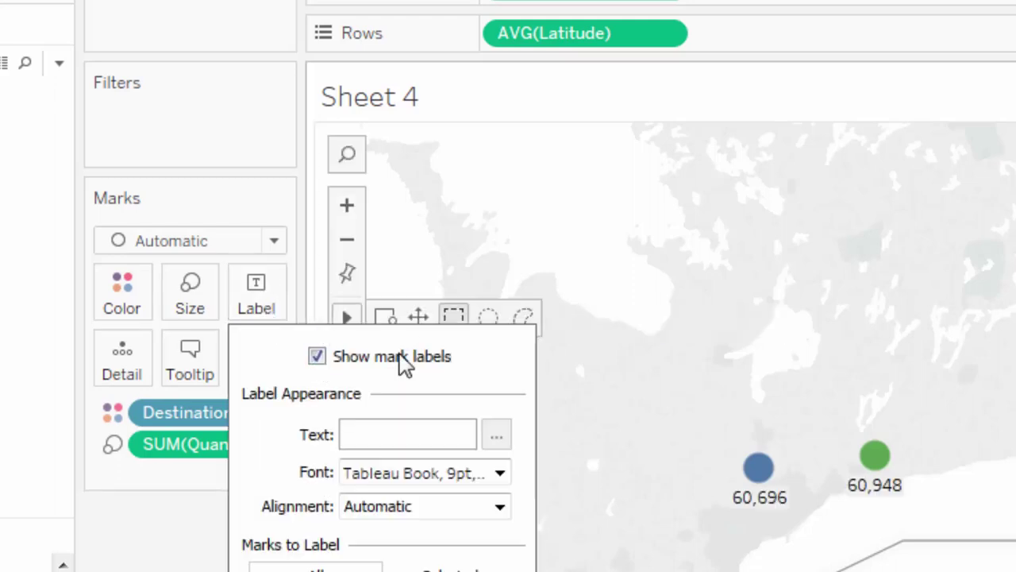
{"action": "left_click", "coordinate": [831, 558]}
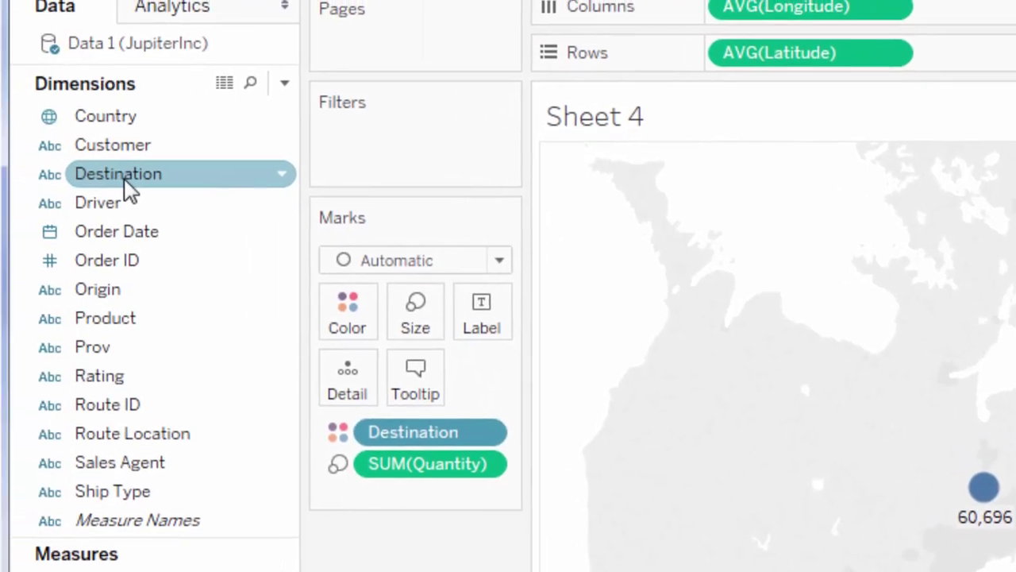
{"action": "left_click_drag", "start_coordinate": [127, 191], "coordinate": [489, 314]}
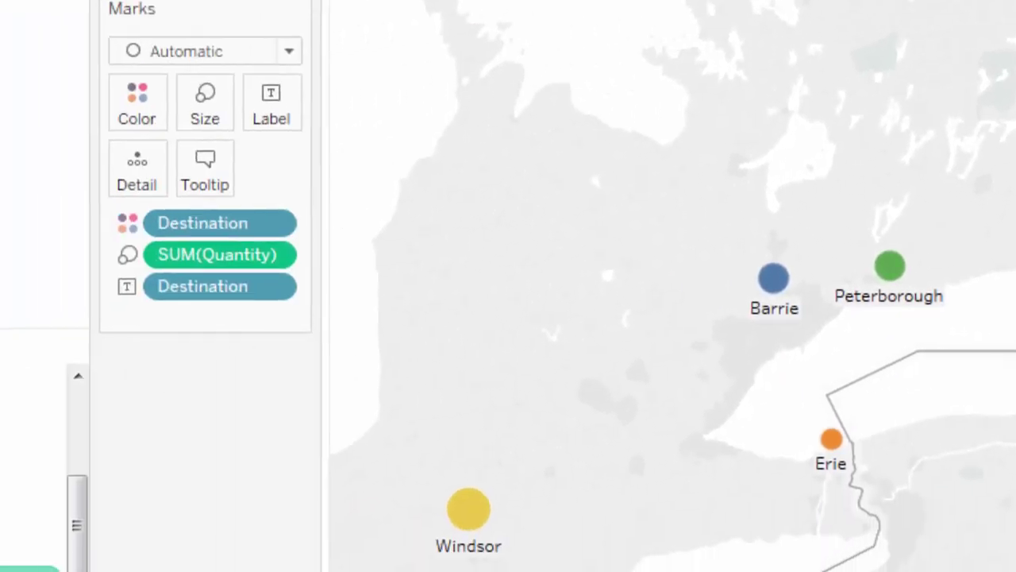
Add the total Quantity to the mark labels of the destination map
{"action": "left_click_drag", "start_coordinate": [87, 553], "coordinate": [472, 79]}
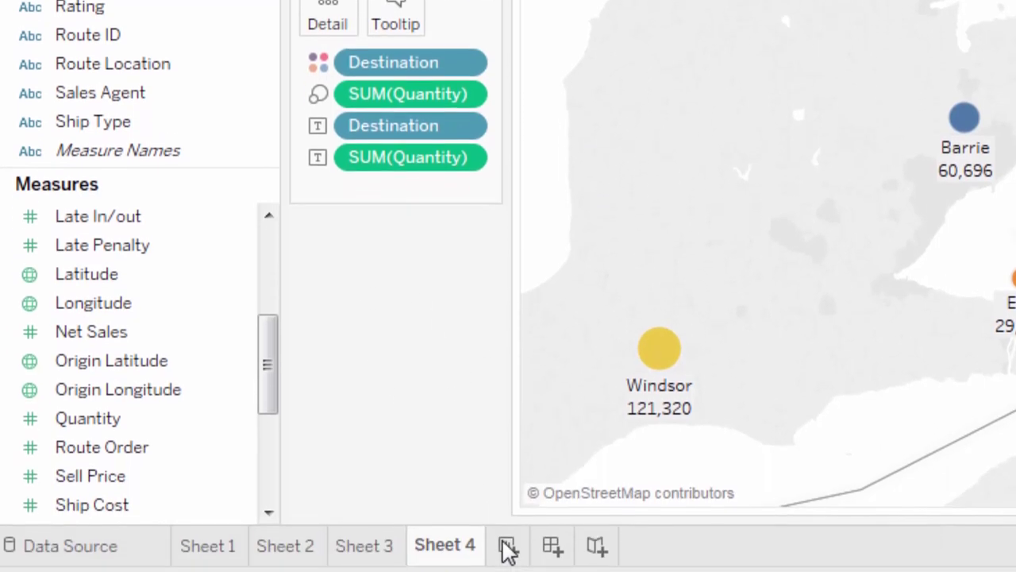
Create Sheet 5, plot Latitude and Longitude on it as a map, and size the marks by Quantity
{"action": "left_click", "coordinate": [507, 514]}
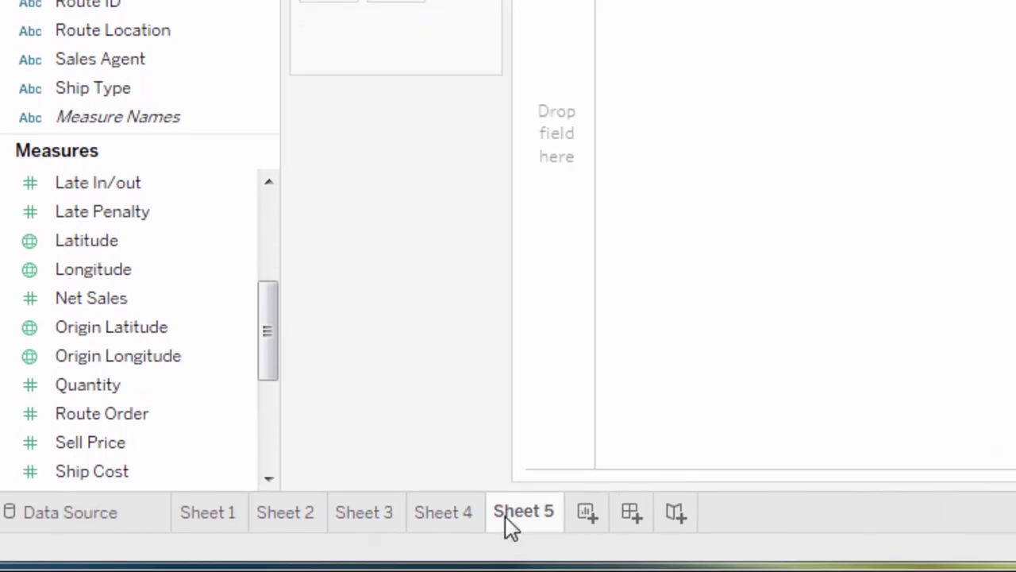
{"action": "mouse_move", "coordinate": [104, 242]}
{"action": "left_mouse_down"}
{"action": "mouse_move", "coordinate": [836, 109]}
{"action": "mouse_move", "coordinate": [175, 275]}
{"action": "mouse_move", "coordinate": [99, 257]}
{"action": "left_mouse_up"}
{"action": "double_click", "coordinate": [91, 242]}
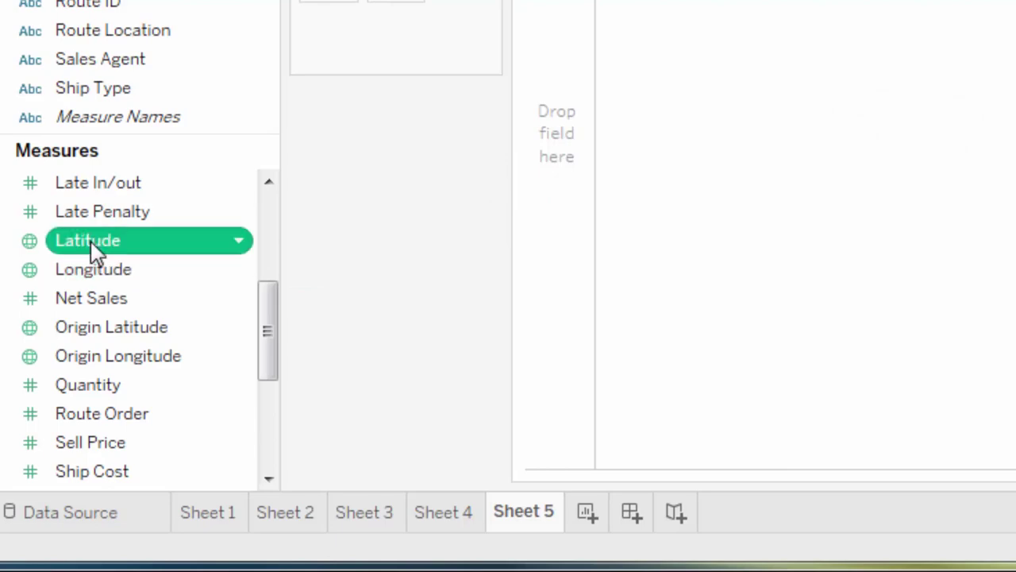
{"action": "double_click", "coordinate": [109, 277]}
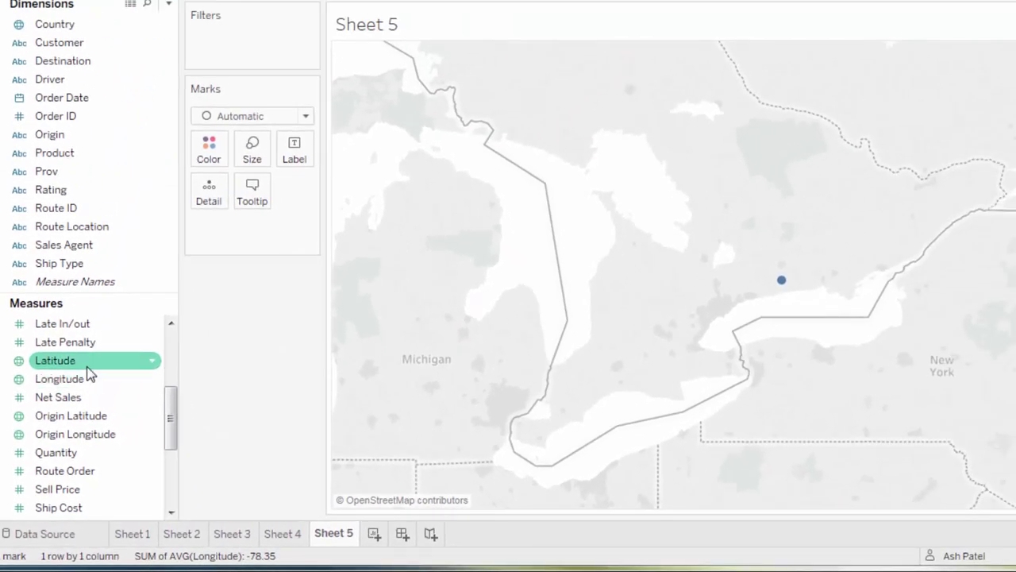
{"action": "left_click_drag", "start_coordinate": [72, 454], "coordinate": [617, 309]}
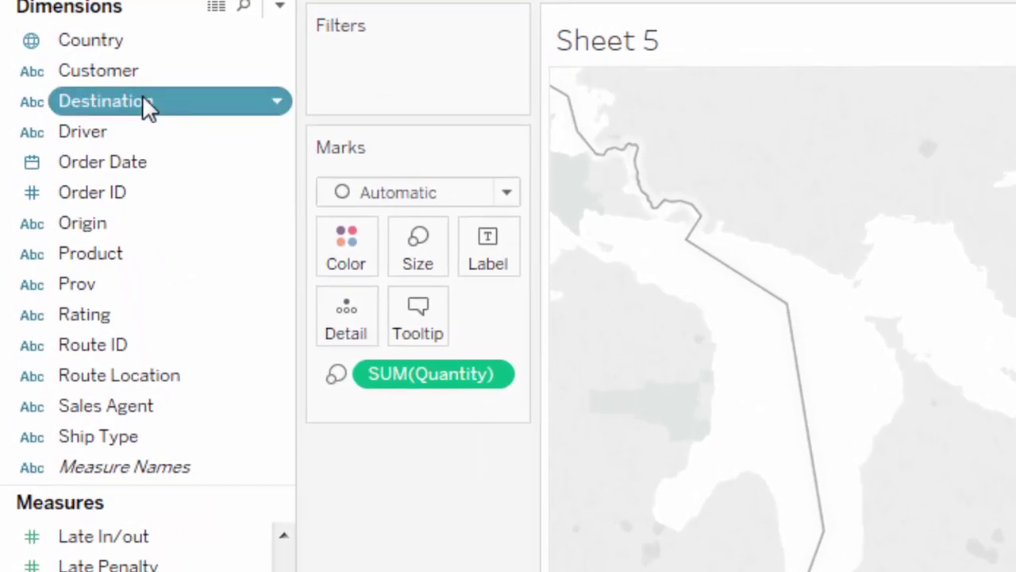
Colour the Sheet 5 map marks by Destination and change the mark type to Line
{"action": "left_click_drag", "start_coordinate": [144, 101], "coordinate": [359, 260]}
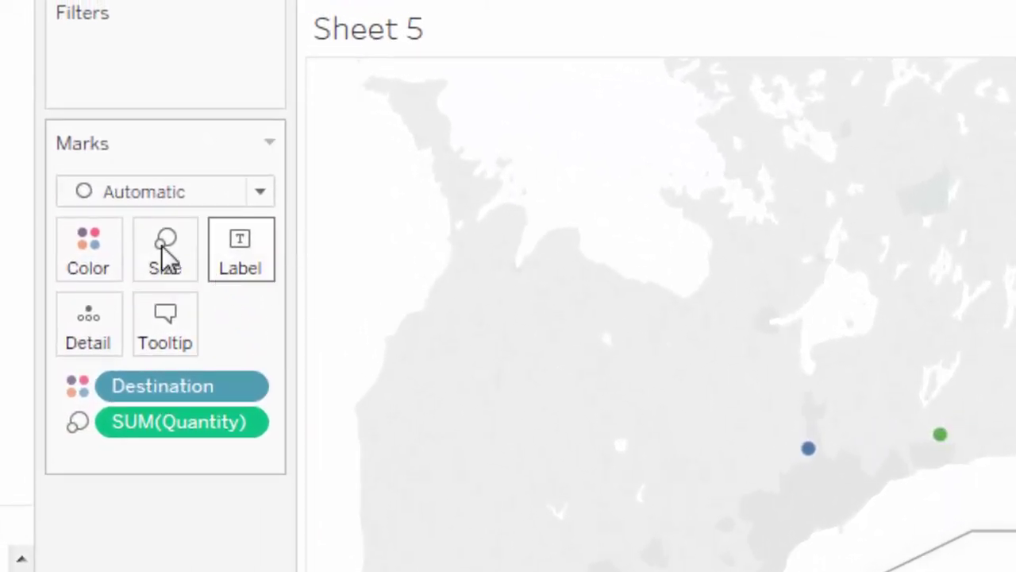
{"action": "left_click", "coordinate": [259, 193]}
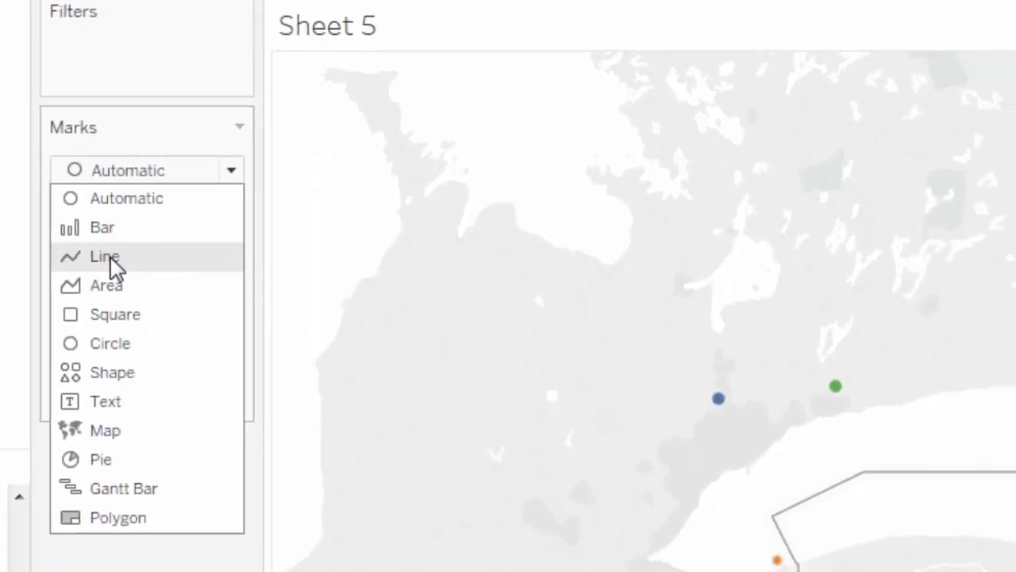
{"action": "left_click", "coordinate": [111, 257]}
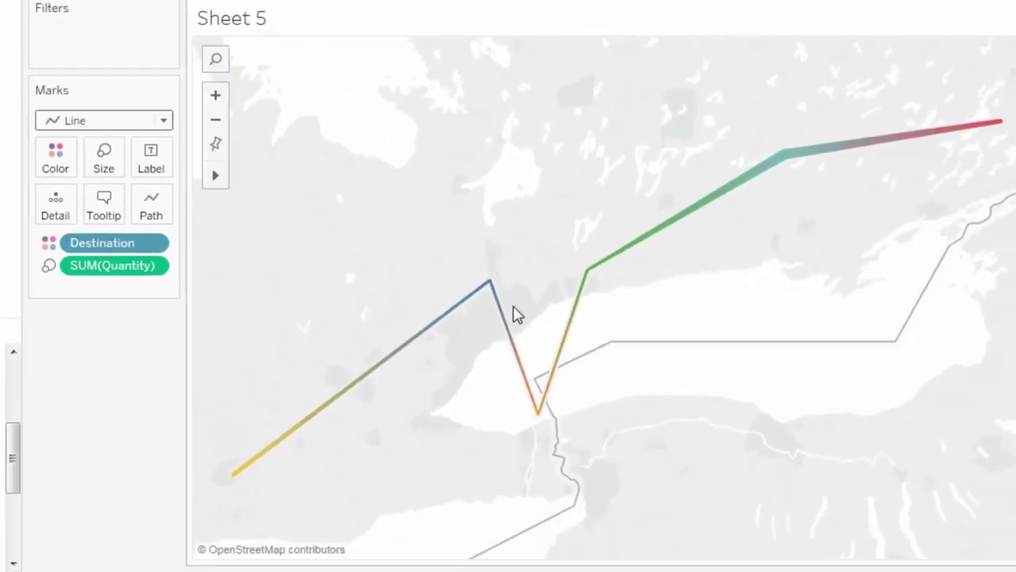
{"action": "mouse_move", "coordinate": [608, 284]}
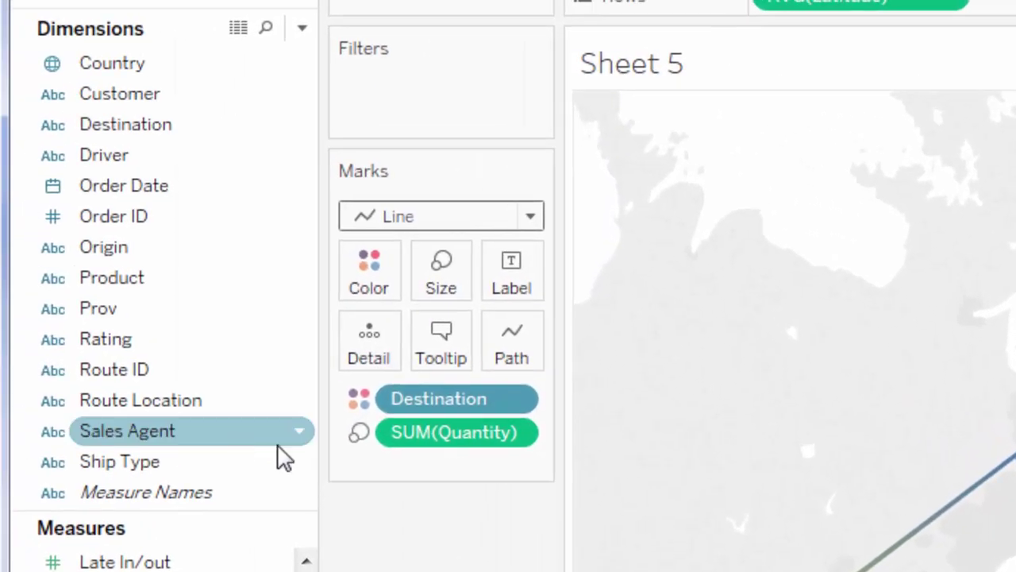
Set Route Location as the path of the map lines and inspect the details at the Peterborough, Montreal and Ottawa route ends
{"action": "mouse_move", "coordinate": [150, 400]}
{"action": "left_mouse_down"}
{"action": "mouse_move", "coordinate": [453, 390]}
{"action": "mouse_move", "coordinate": [512, 350]}
{"action": "left_mouse_up"}
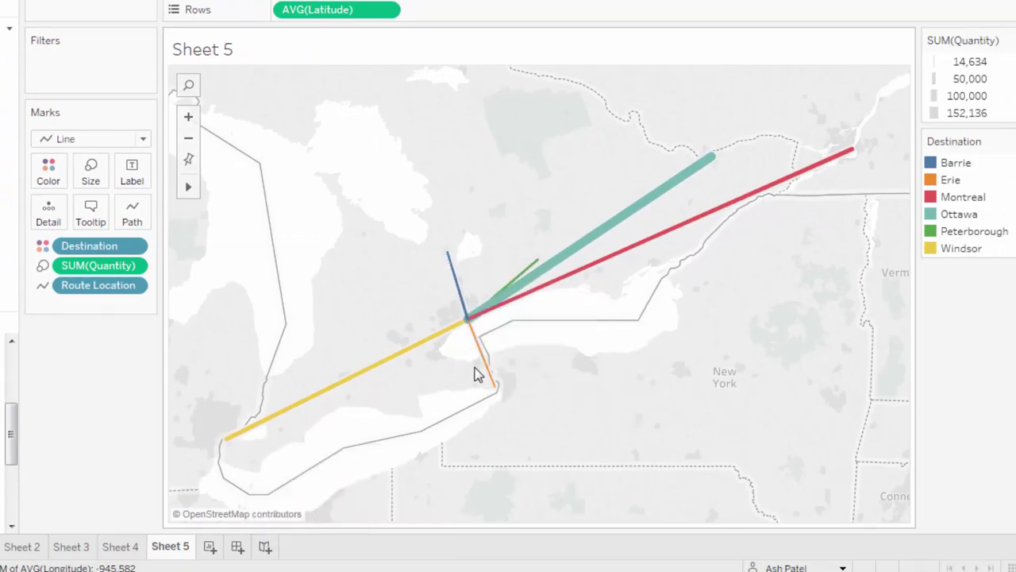
{"action": "mouse_move", "coordinate": [534, 261]}
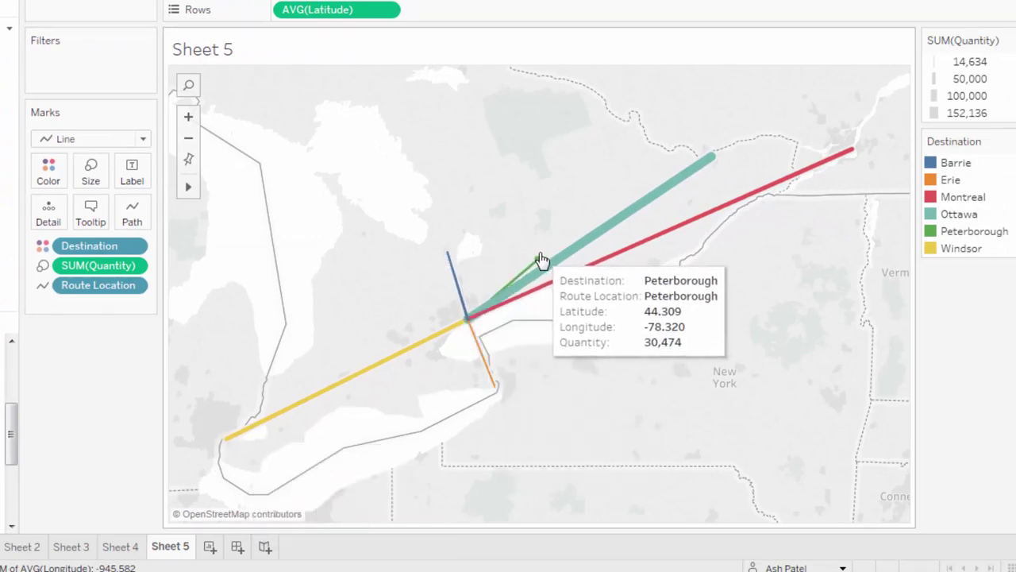
{"action": "mouse_move", "coordinate": [852, 149]}
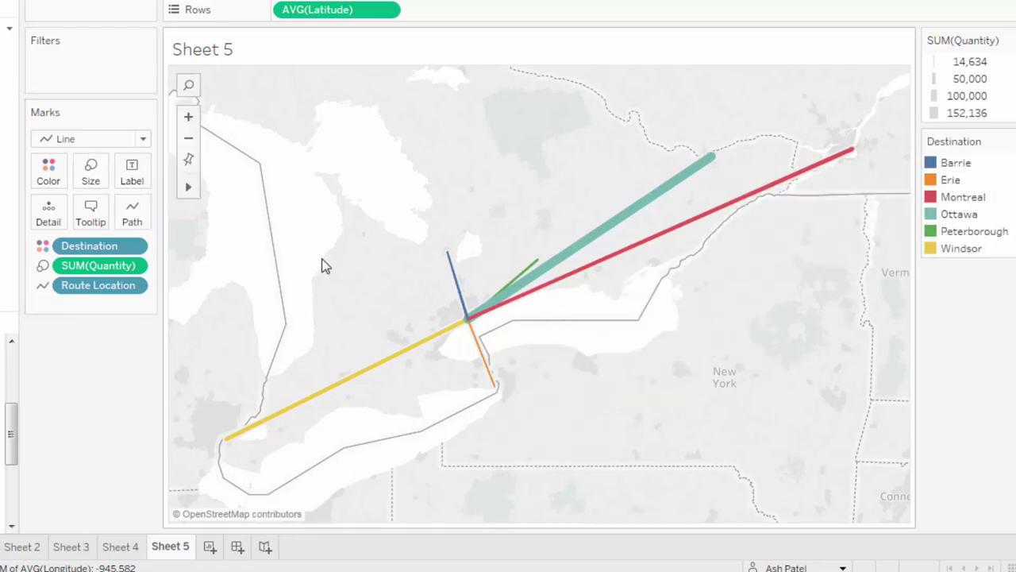
{"action": "mouse_move", "coordinate": [710, 158]}
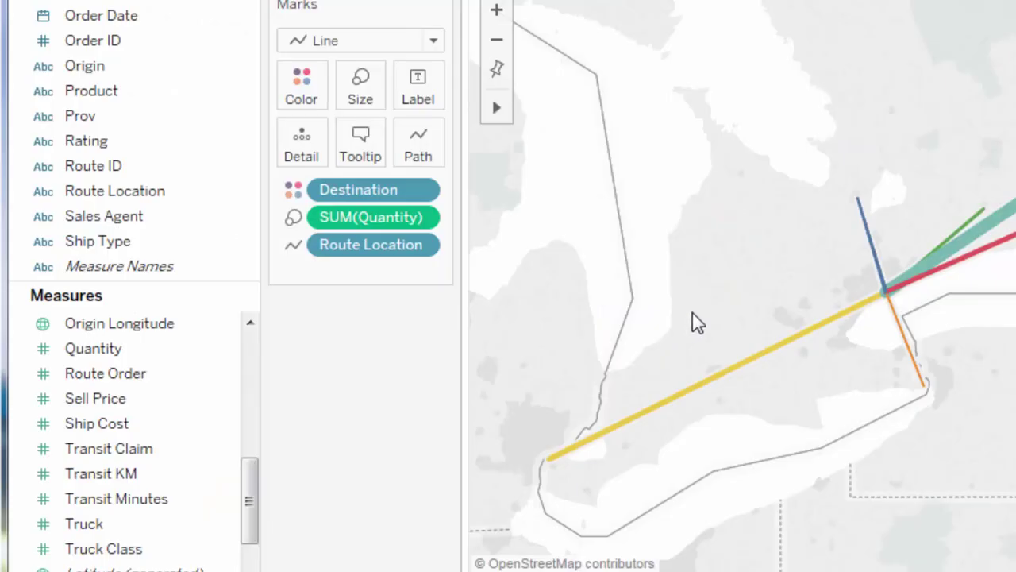
Size the route lines by the count of Quantity instead of the sum, and show the mark labels
{"action": "left_click", "coordinate": [419, 217]}
{"action": "mouse_move", "coordinate": [425, 445]}
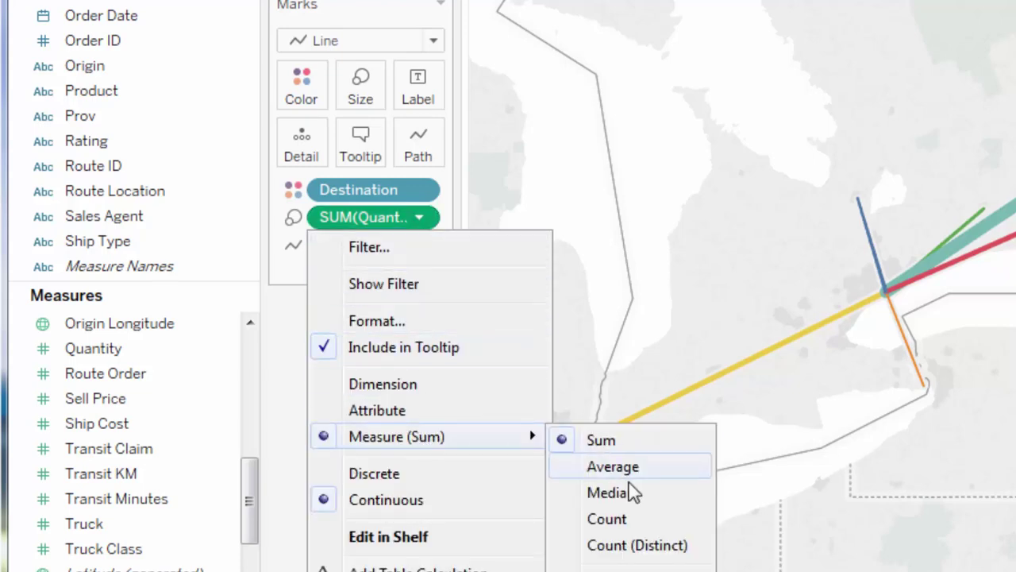
{"action": "left_click", "coordinate": [644, 520]}
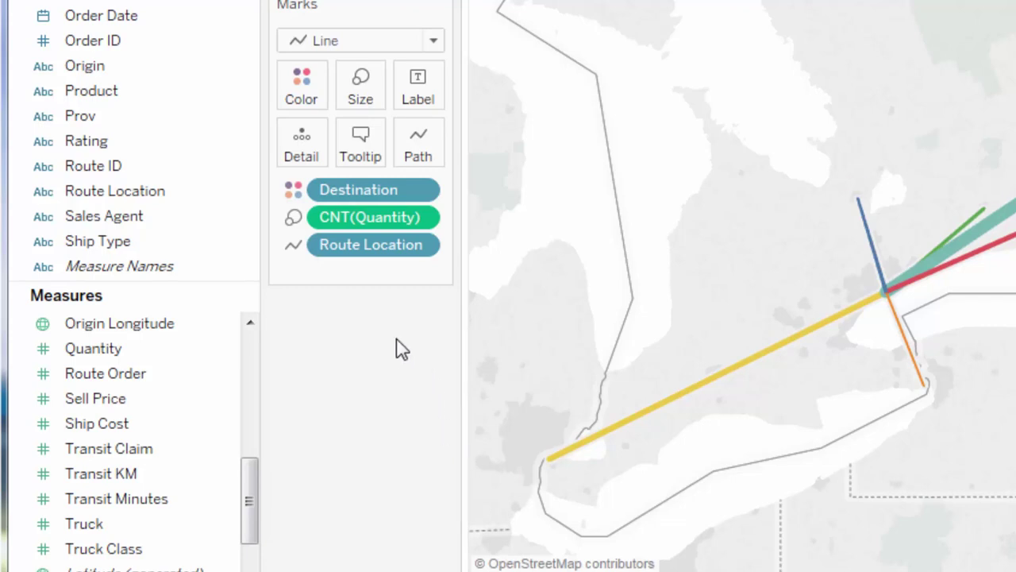
{"action": "mouse_move", "coordinate": [657, 420]}
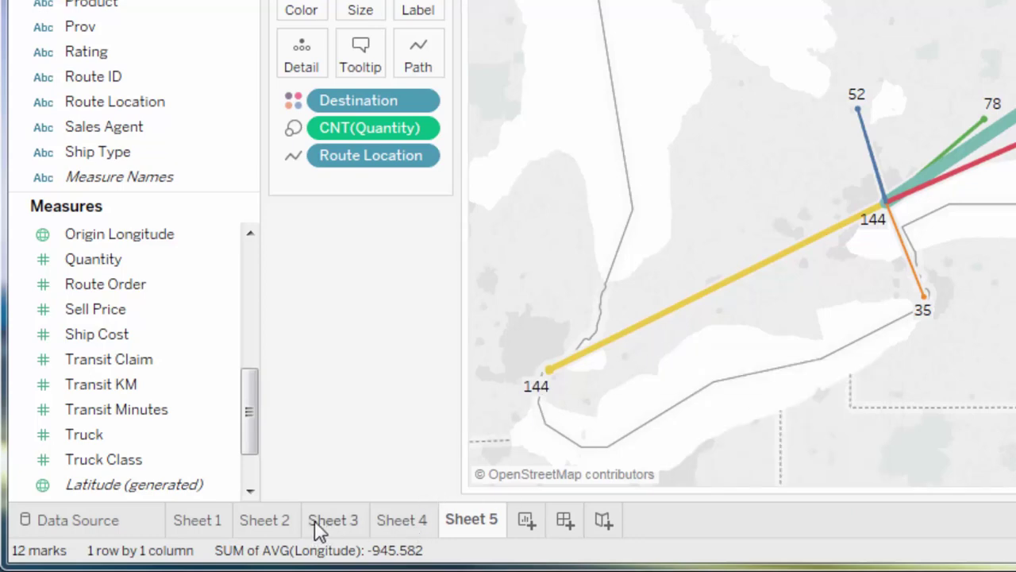
Filter the Quantity by Destination bubbles on Sheet 1 to only the second-last driver in the Driver list
{"action": "left_click", "coordinate": [266, 524]}
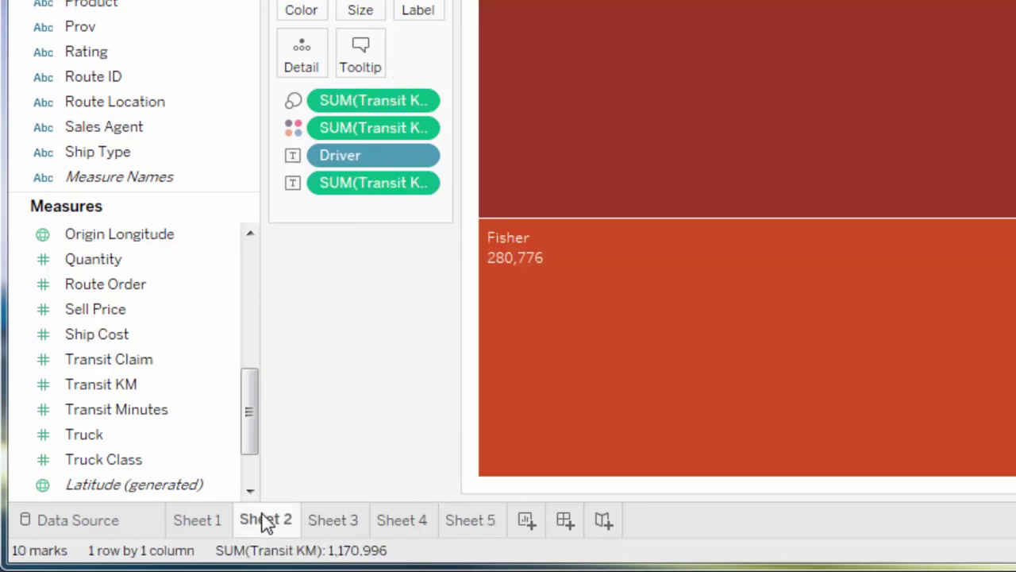
{"action": "left_click", "coordinate": [208, 516]}
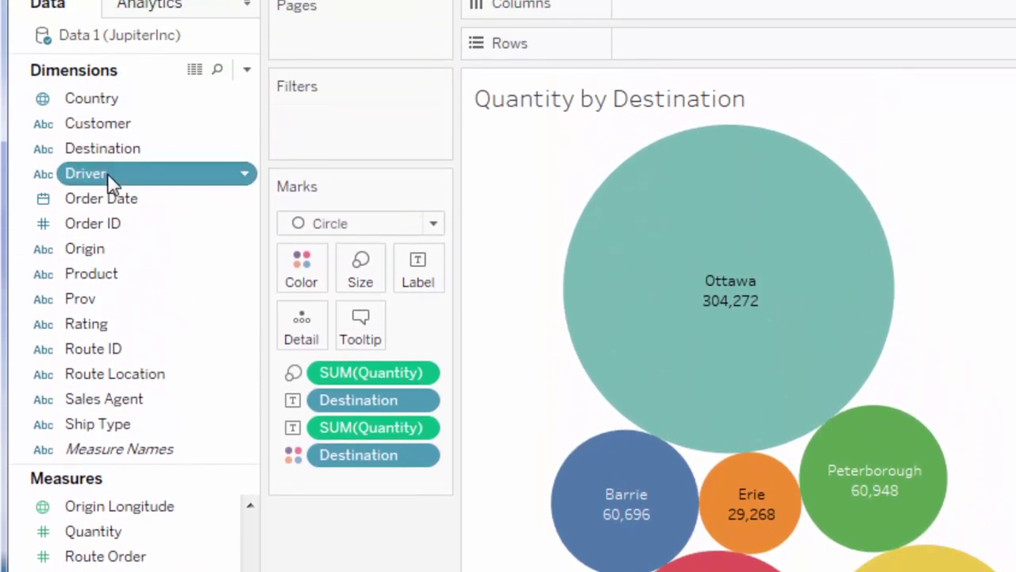
{"action": "left_click_drag", "start_coordinate": [107, 18], "coordinate": [142, 12]}
{"action": "left_click_drag", "start_coordinate": [142, 171], "coordinate": [345, 125]}
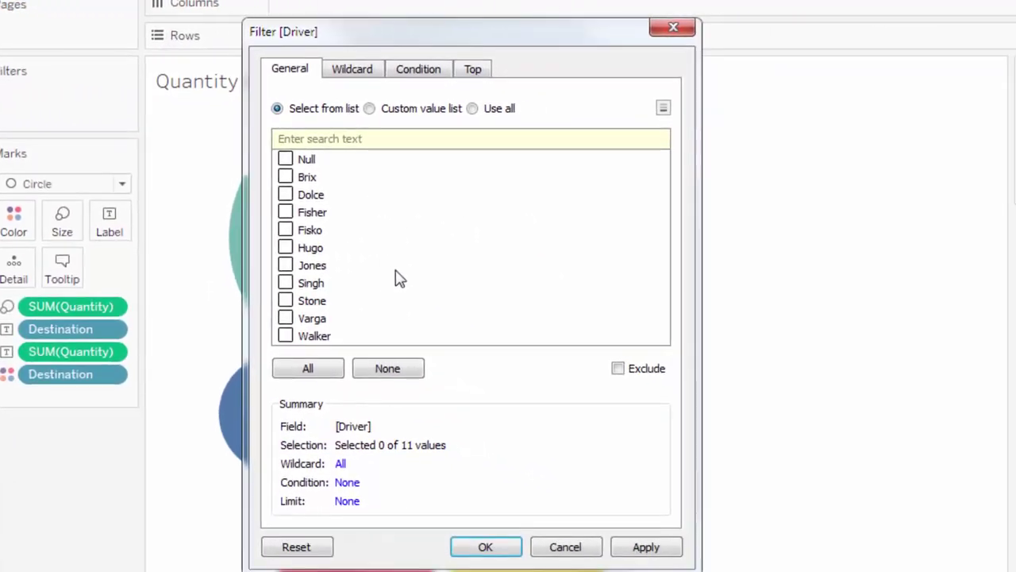
{"action": "left_click_drag", "start_coordinate": [381, 36], "coordinate": [794, 25]}
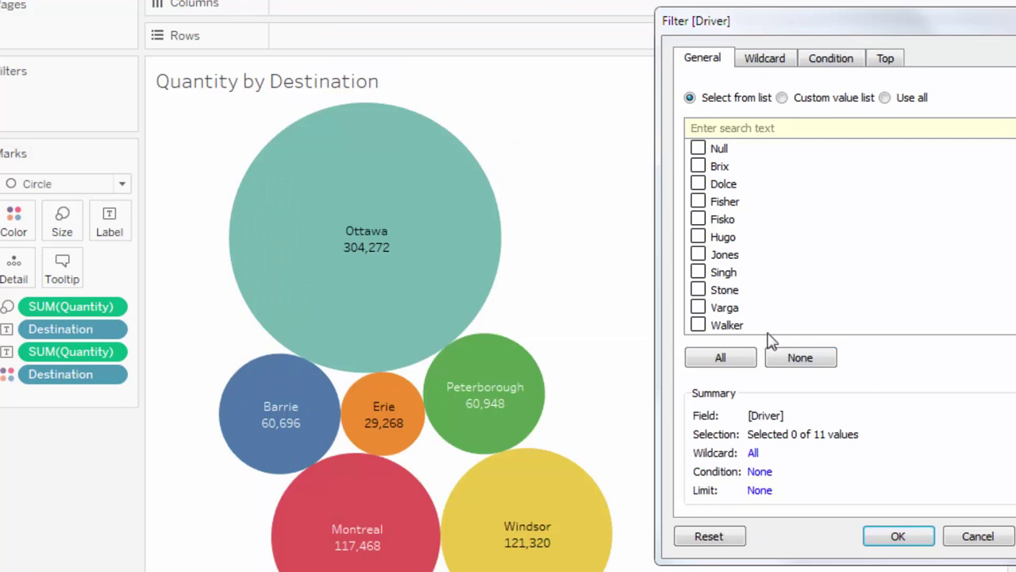
{"action": "left_click", "coordinate": [699, 308]}
{"action": "left_click", "coordinate": [899, 536]}
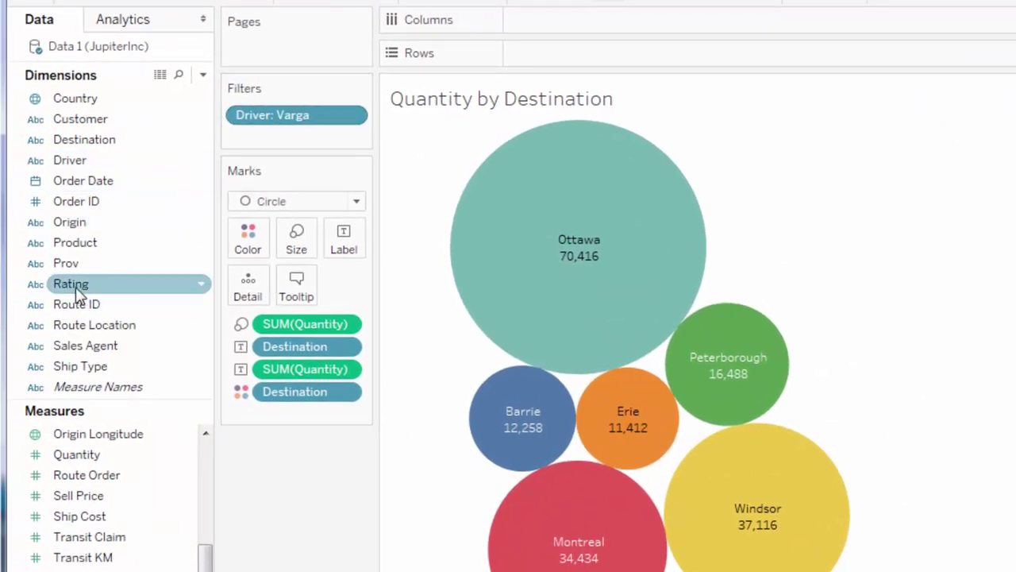
Add a Rating filter to the Quantity by Destination bubbles that keeps ratings A and B
{"action": "left_click_drag", "start_coordinate": [78, 295], "coordinate": [324, 156]}
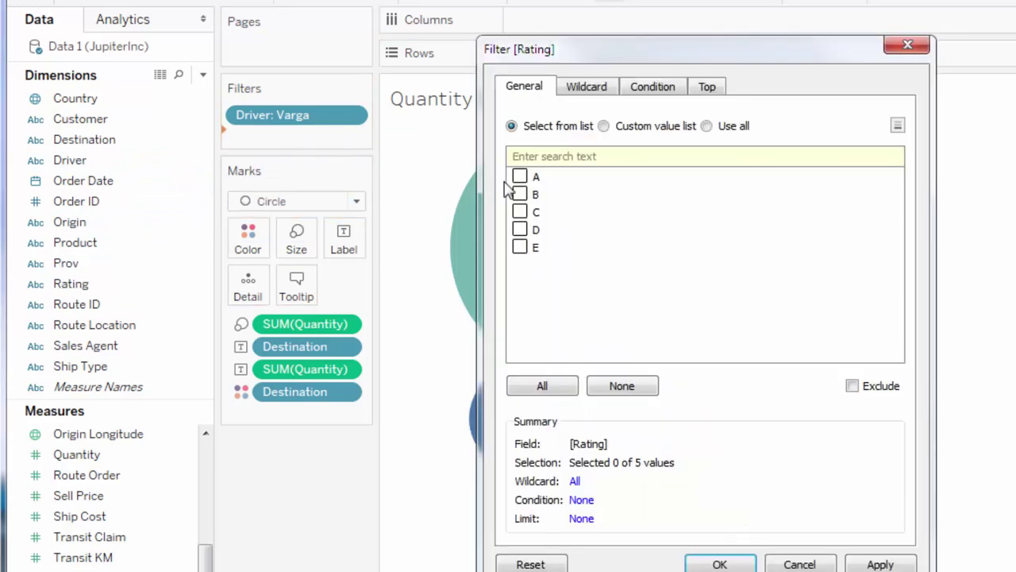
{"action": "left_click", "coordinate": [520, 176]}
{"action": "left_click", "coordinate": [530, 200]}
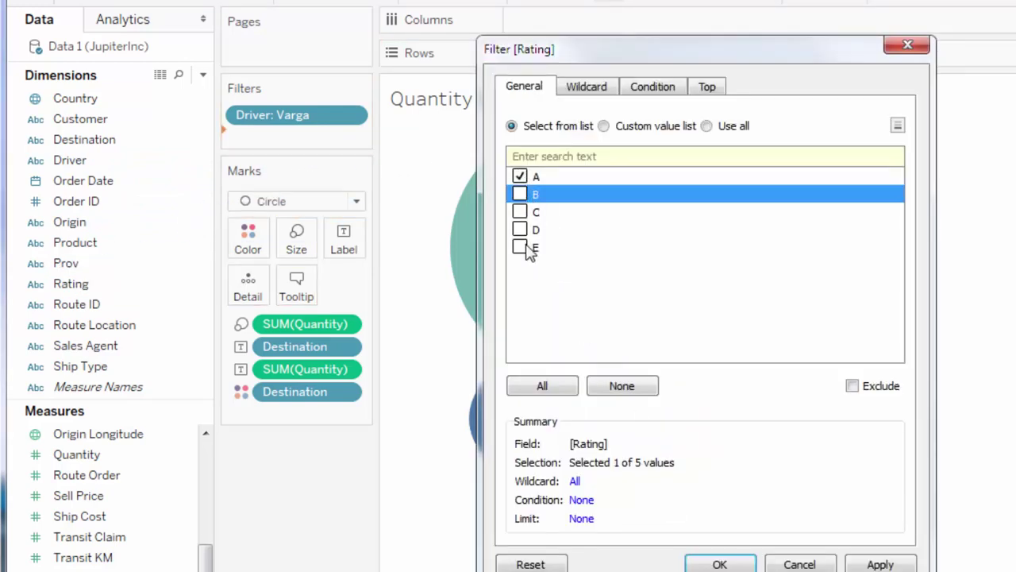
{"action": "left_click", "coordinate": [521, 194]}
{"action": "left_click", "coordinate": [720, 564]}
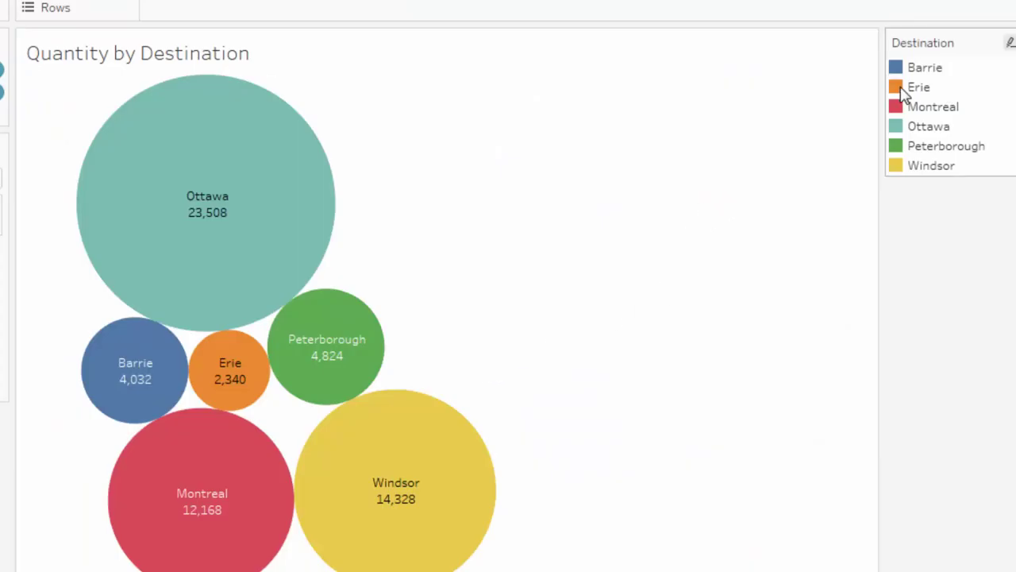
Highlight Erie through the Destination colour legend and clear the highlight again
{"action": "left_click", "coordinate": [905, 90]}
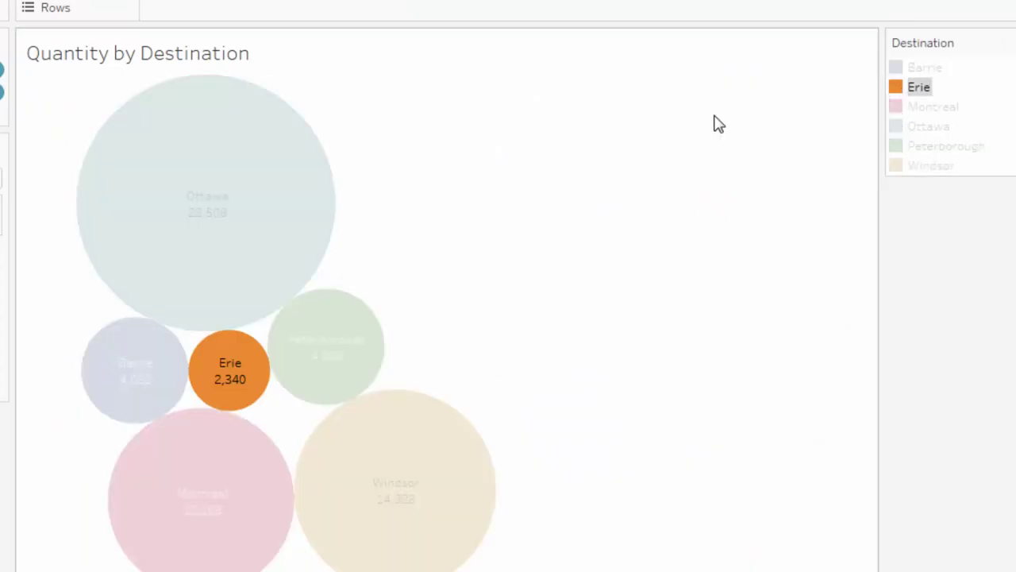
{"action": "left_click", "coordinate": [645, 270]}
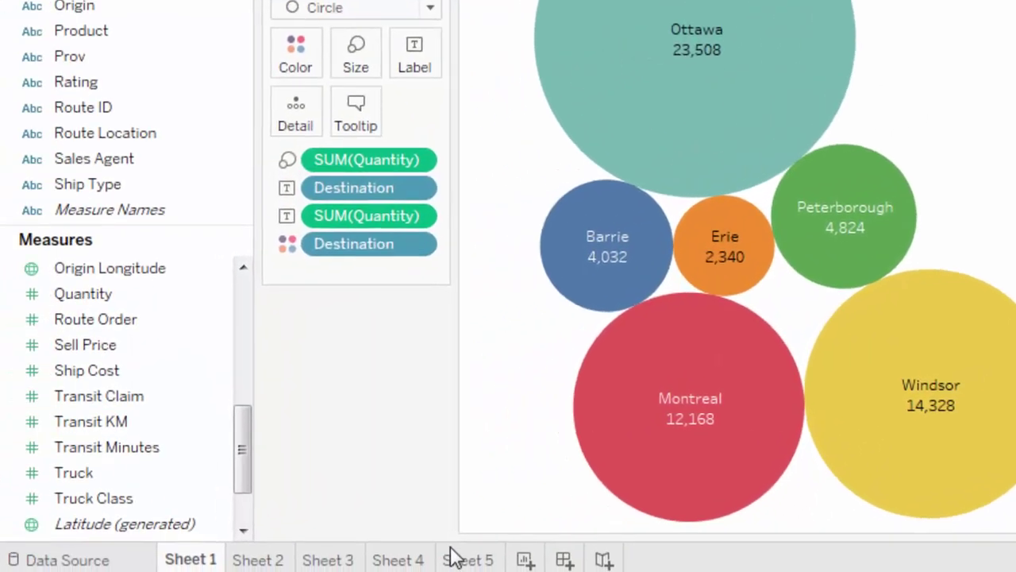
Return to the route map on Sheet 5 and open its Map Layers settings
{"action": "left_click", "coordinate": [456, 558]}
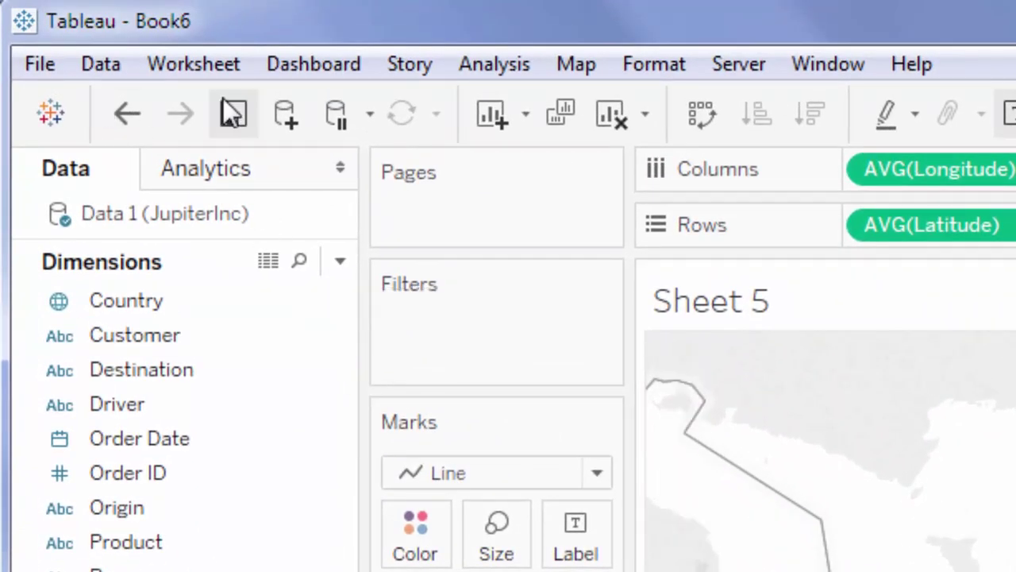
{"action": "left_click", "coordinate": [577, 65]}
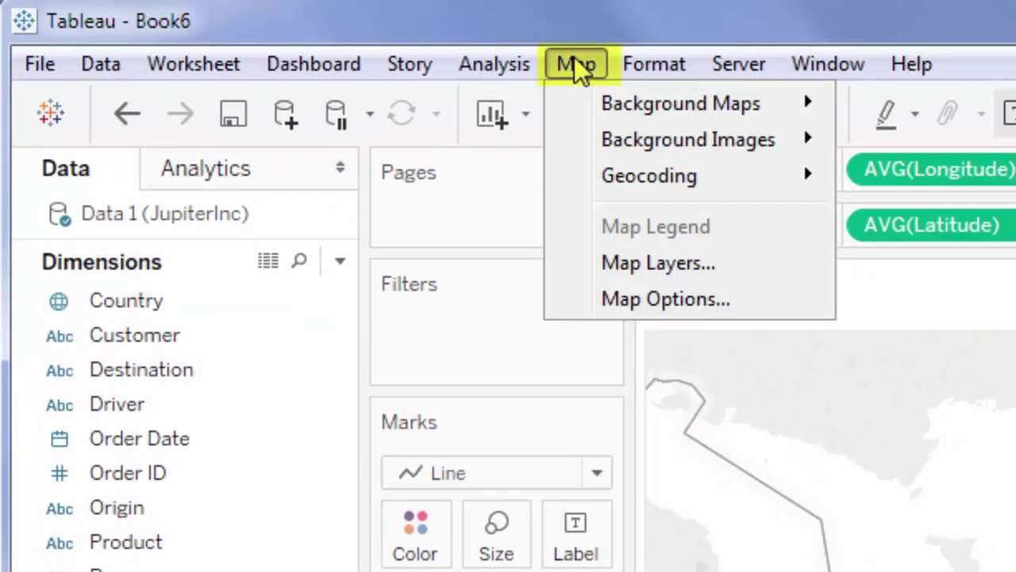
{"action": "mouse_move", "coordinate": [615, 104]}
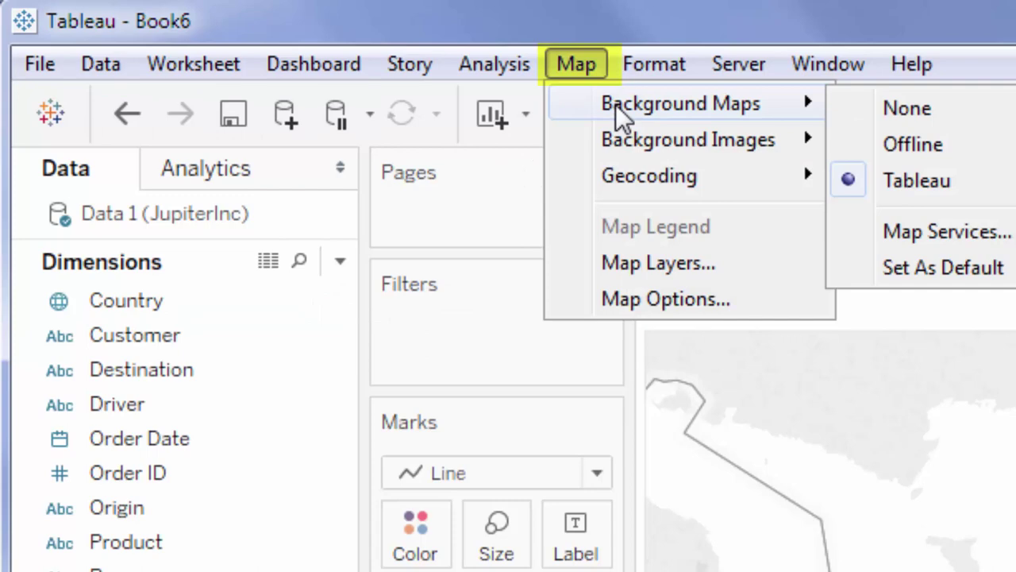
{"action": "left_click", "coordinate": [663, 266]}
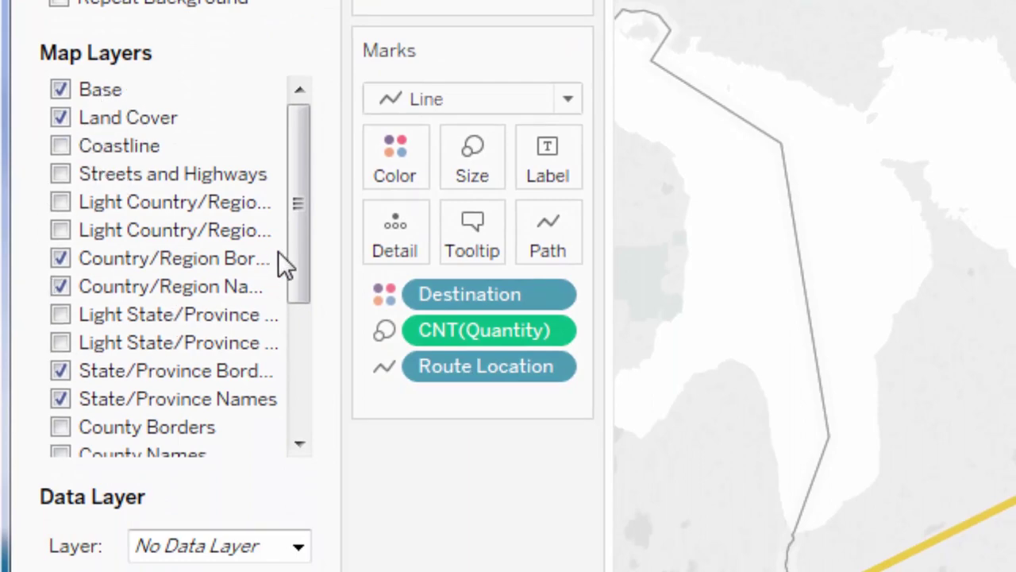
Try the County Borders and Place Names layers on the route map and turn them off again
{"action": "left_click_drag", "start_coordinate": [292, 261], "coordinate": [302, 288]}
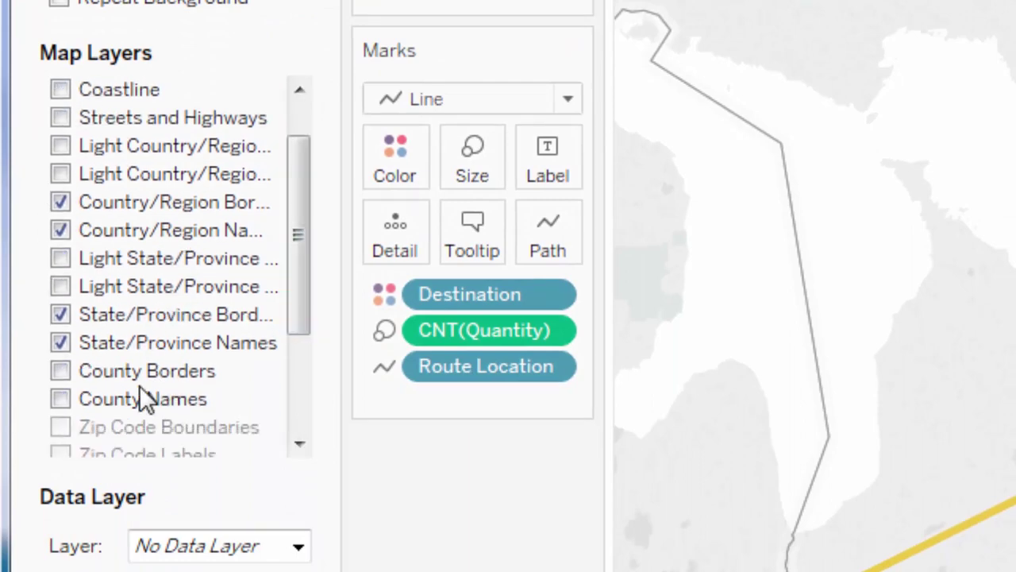
{"action": "left_click", "coordinate": [61, 370]}
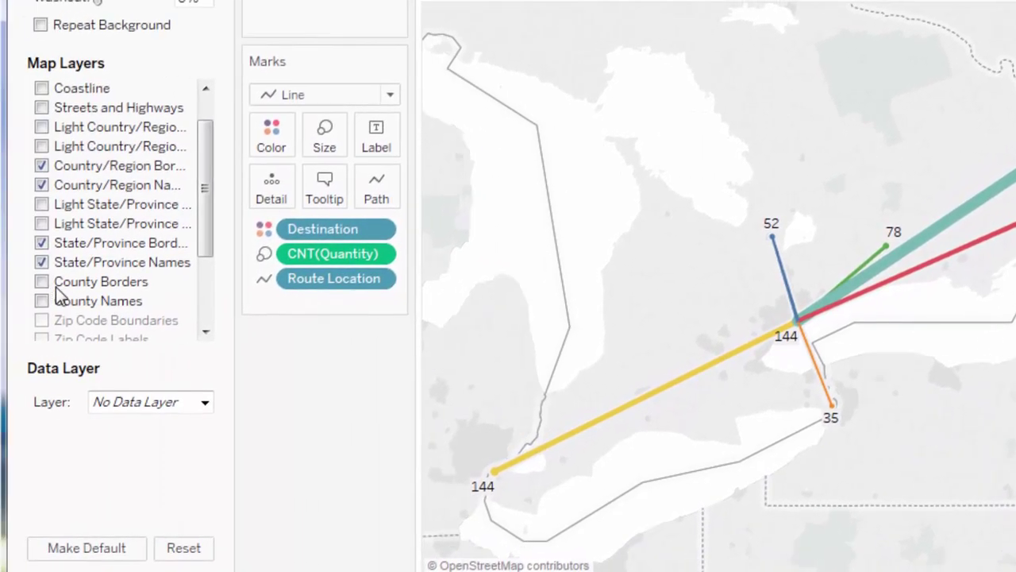
{"action": "left_click_drag", "start_coordinate": [204, 232], "coordinate": [205, 309]}
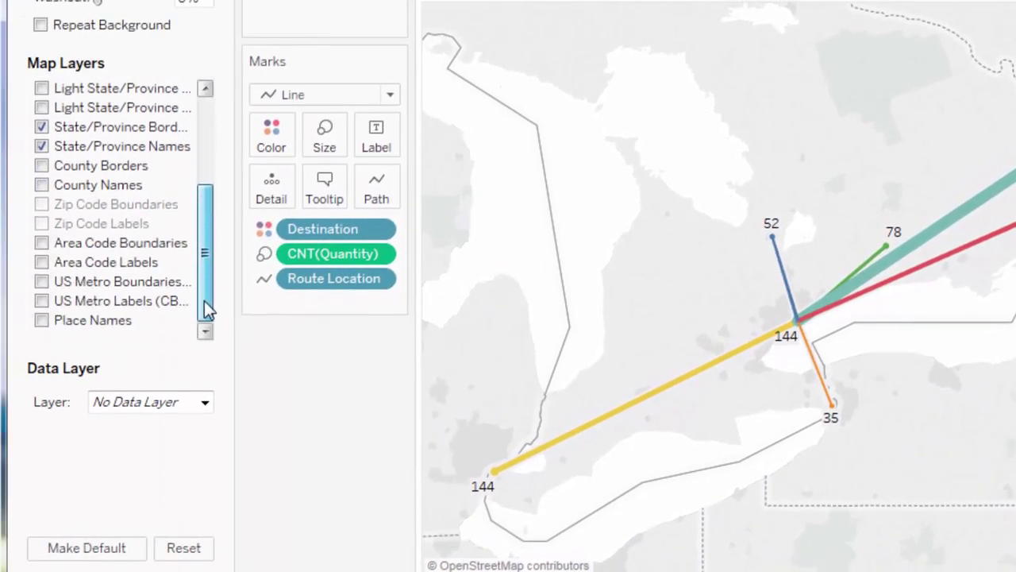
{"action": "left_click", "coordinate": [43, 323]}
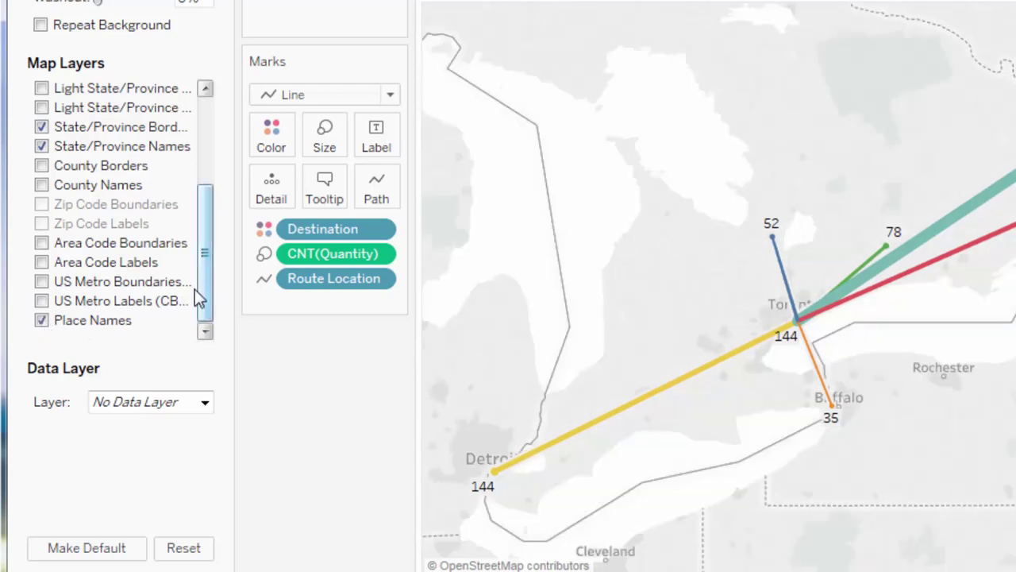
{"action": "left_click", "coordinate": [42, 322]}
{"action": "left_click_drag", "start_coordinate": [204, 302], "coordinate": [210, 204]}
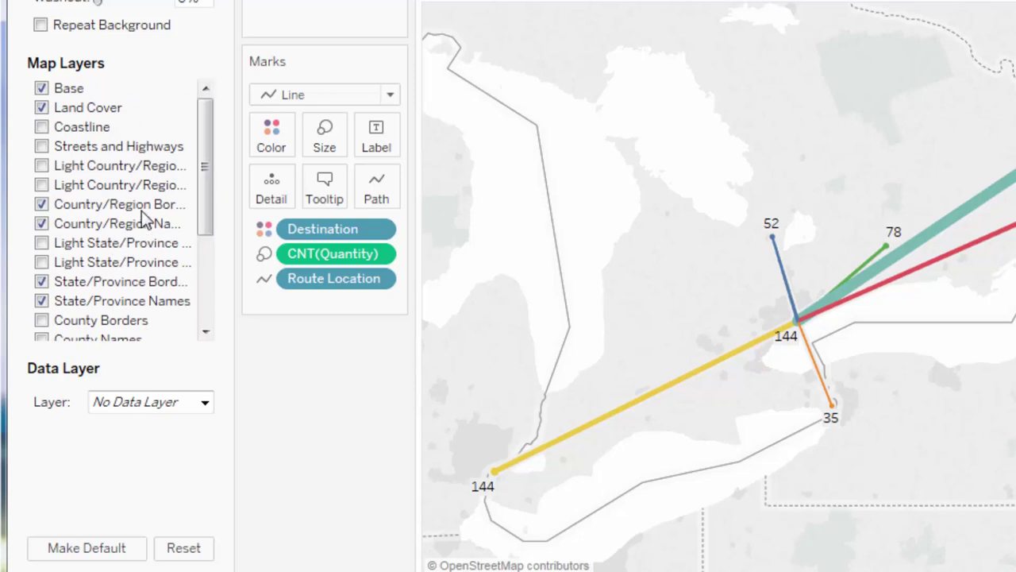
Turn on the Streets and Highways layer on the route map
{"action": "left_click", "coordinate": [41, 148]}
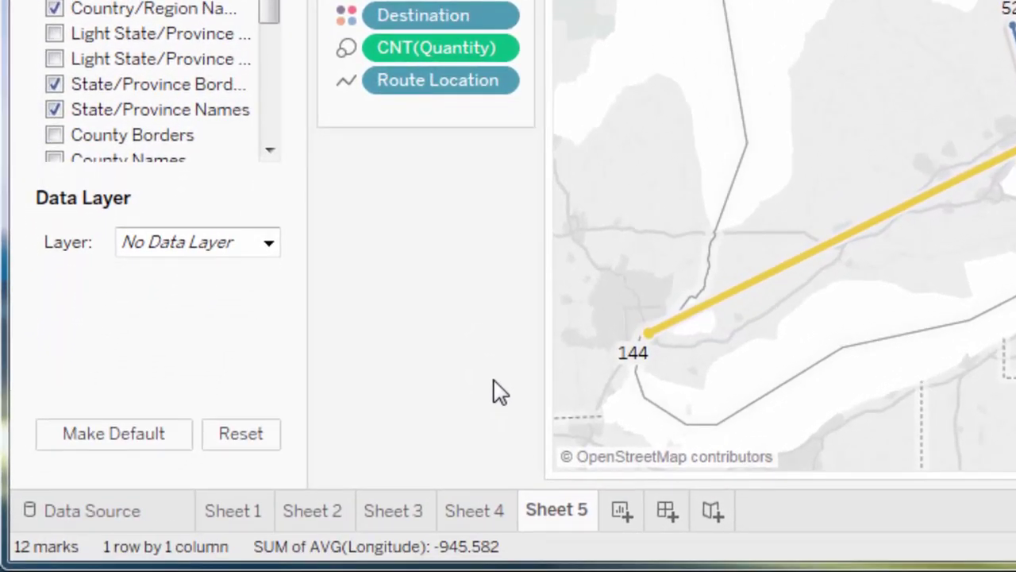
Look through the finished worksheets from Sheet 1 to Sheet 5 in order
{"action": "left_click", "coordinate": [239, 514]}
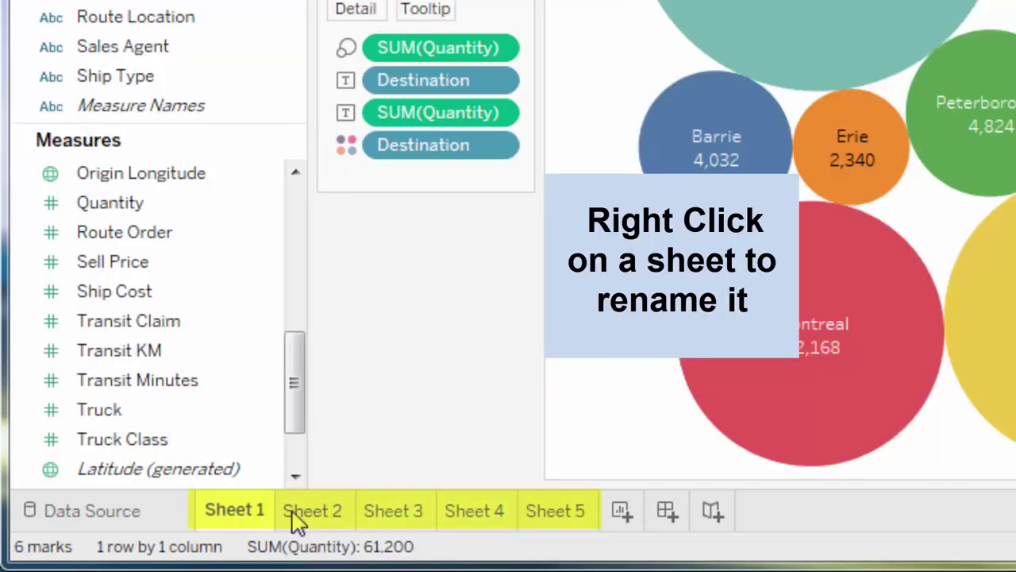
{"action": "left_click", "coordinate": [322, 518]}
{"action": "left_click", "coordinate": [401, 520]}
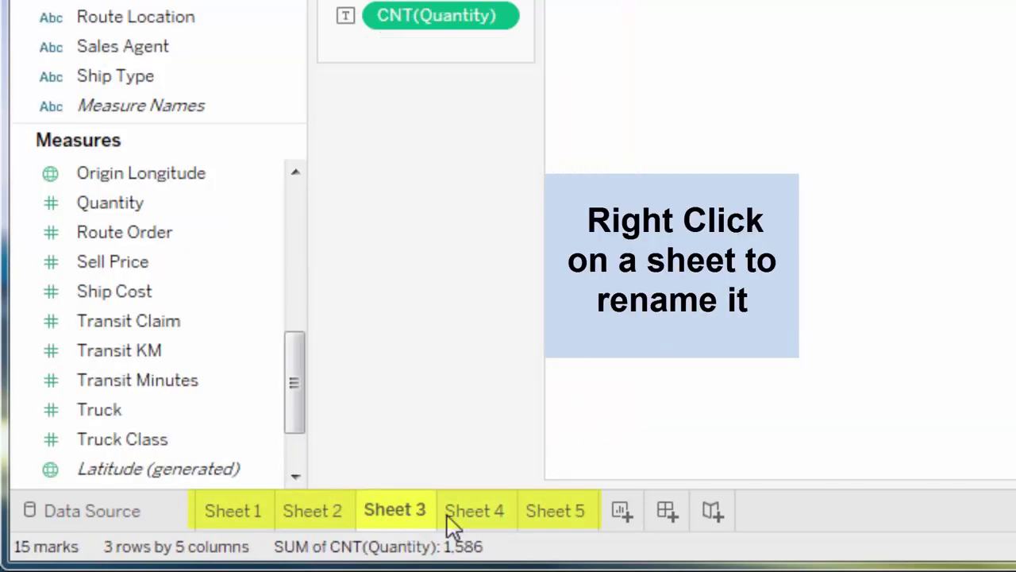
{"action": "left_click", "coordinate": [488, 524]}
{"action": "left_click", "coordinate": [548, 524]}
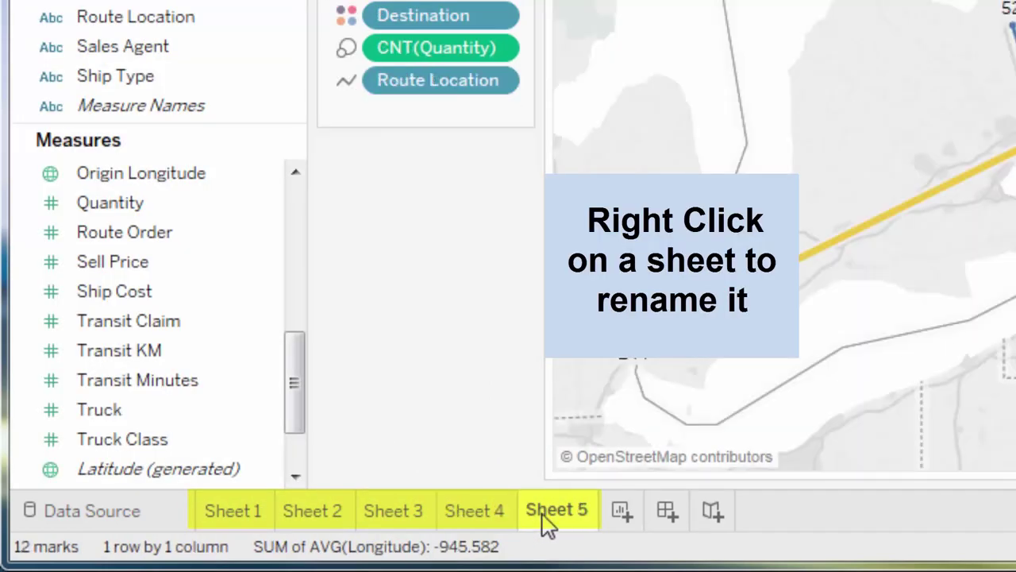
{"action": "mouse_move", "coordinate": [548, 526]}
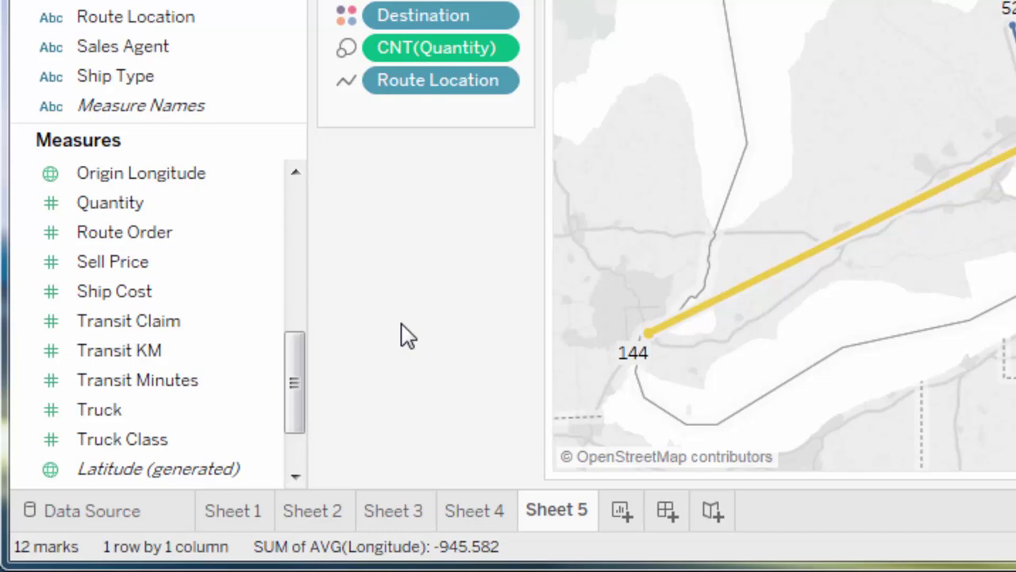
Create a new dashboard and show its title
{"action": "left_click", "coordinate": [673, 518]}
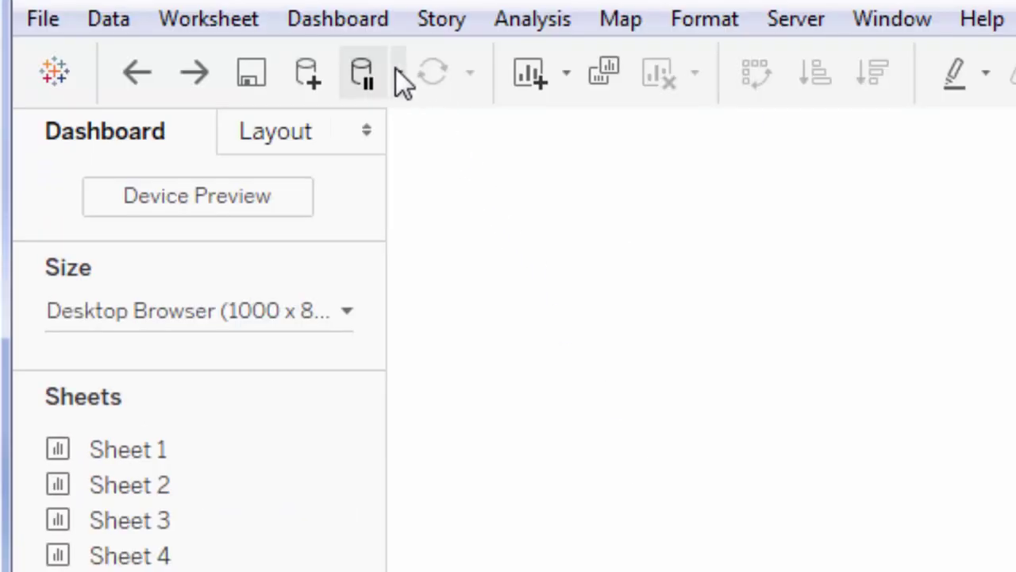
{"action": "left_click", "coordinate": [356, 20]}
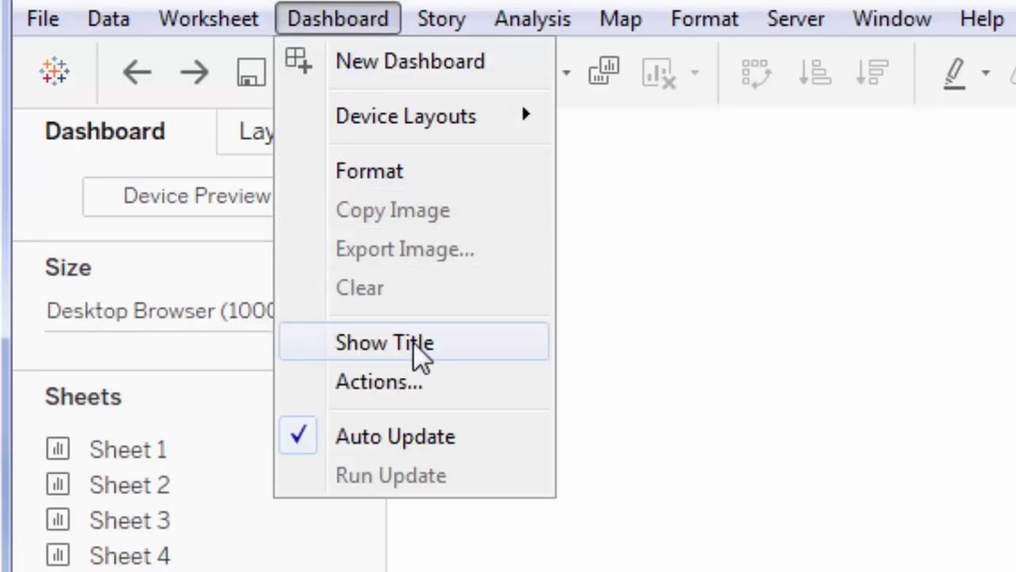
{"action": "left_click", "coordinate": [415, 343]}
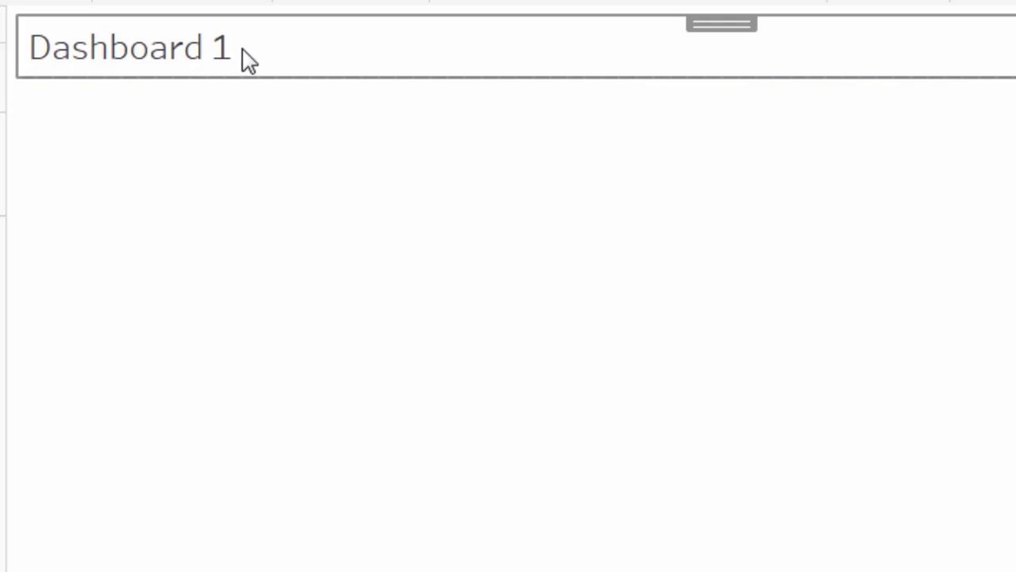
Change the dashboard title to "Executive View - Operations"
{"action": "double_click", "coordinate": [249, 61]}
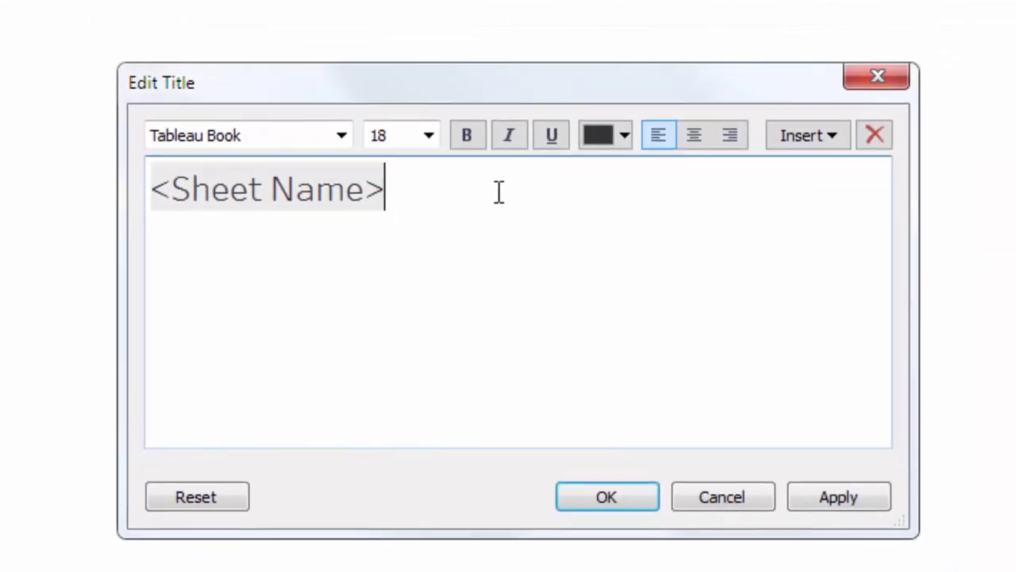
{"action": "key", "text": "ctrl+a"}
{"action": "type", "text": "Ex"}
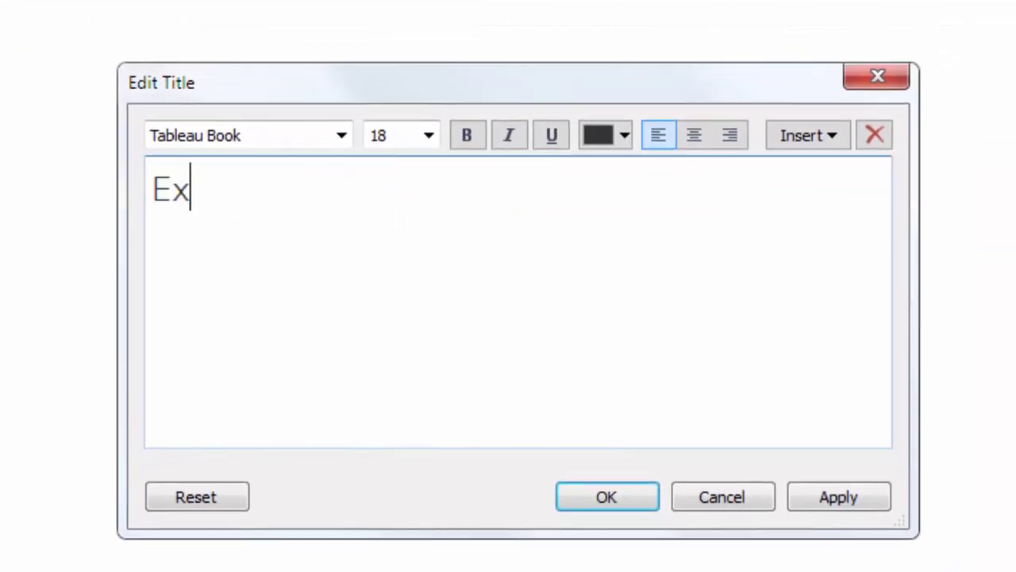
{"action": "type", "text": "ecutive "}
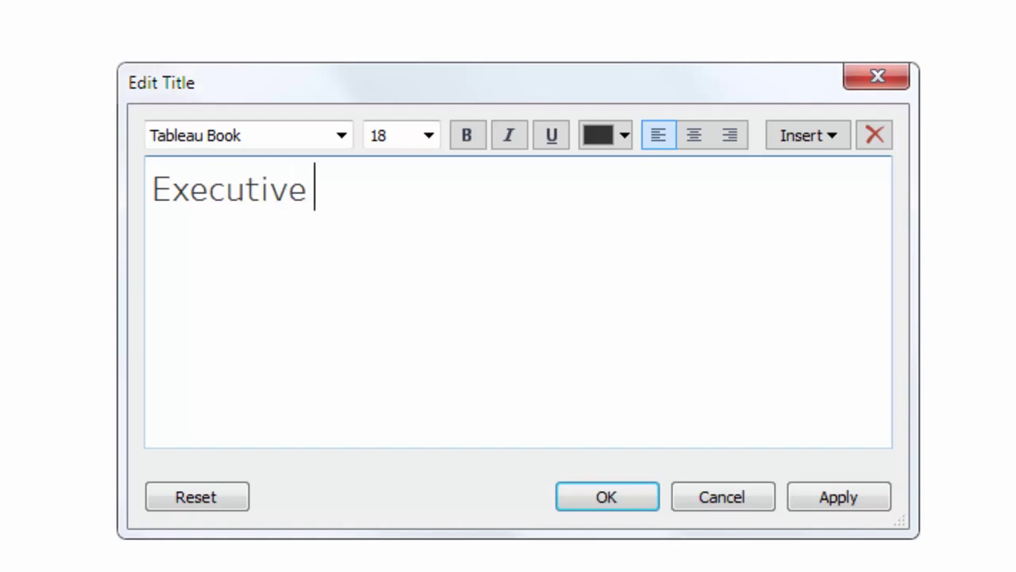
{"action": "type", "text": "View"}
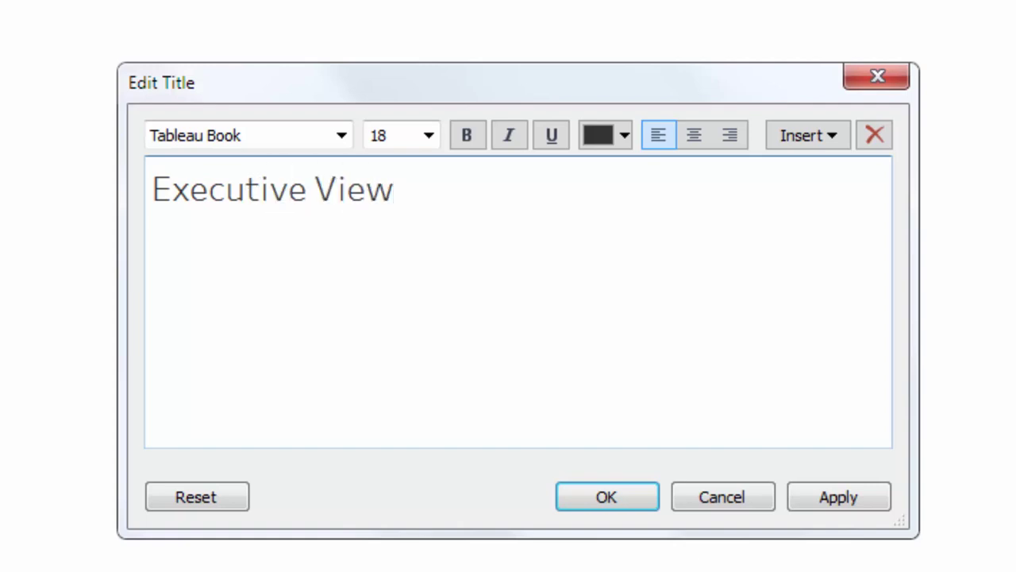
{"action": "type", "text": " - Operations"}
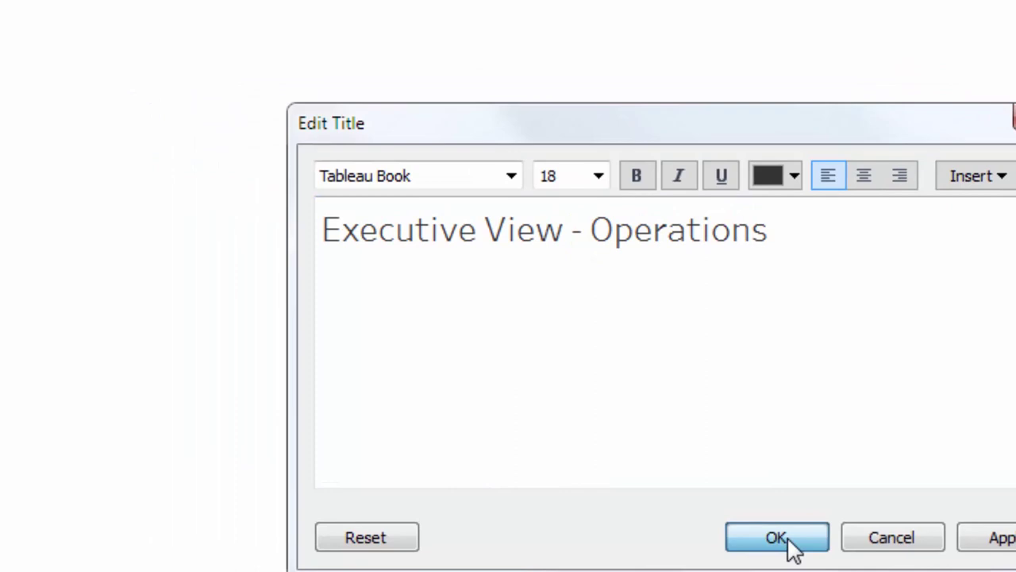
{"action": "left_click", "coordinate": [621, 508]}
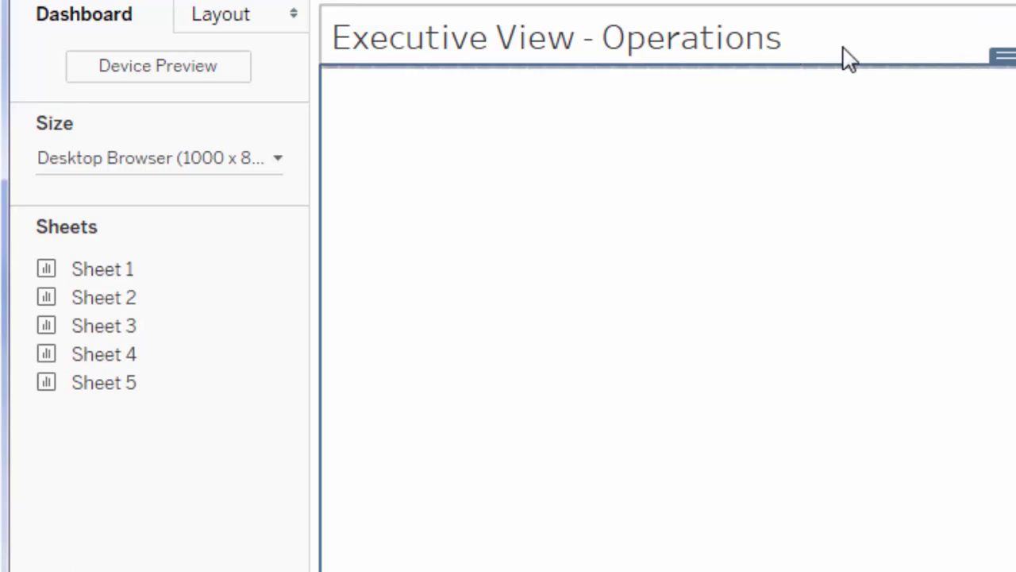
Insert the image JupiterLogo.JPG into the dashboard directly below the title
{"action": "left_click_drag", "start_coordinate": [234, 286], "coordinate": [588, 57]}
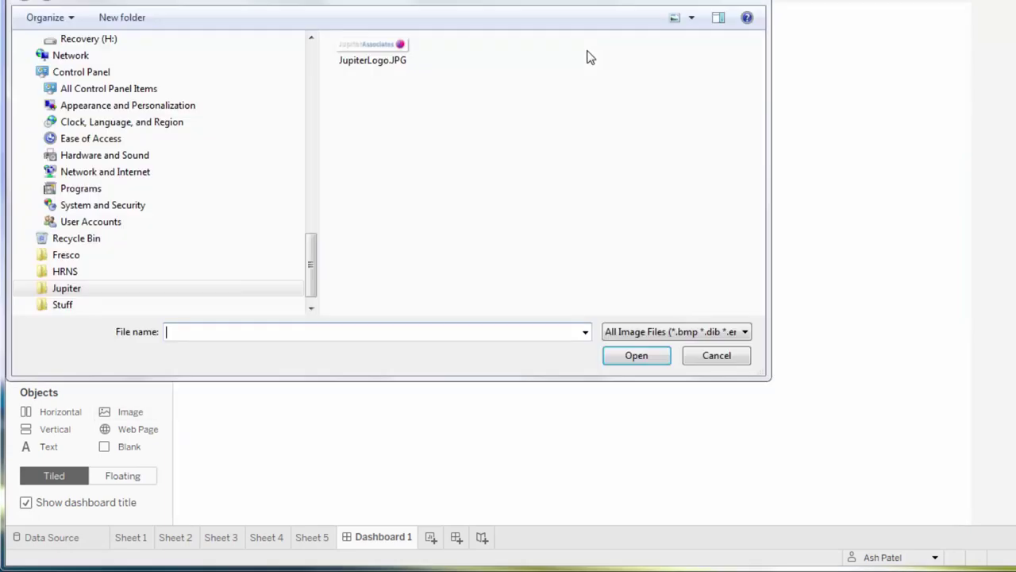
{"action": "double_click", "coordinate": [370, 61]}
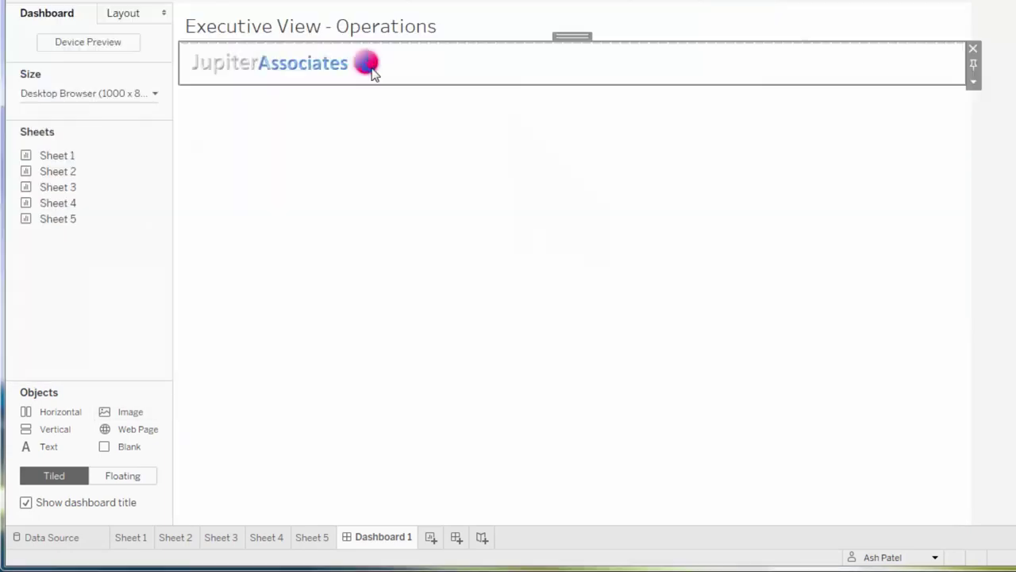
{"action": "left_click", "coordinate": [449, 142]}
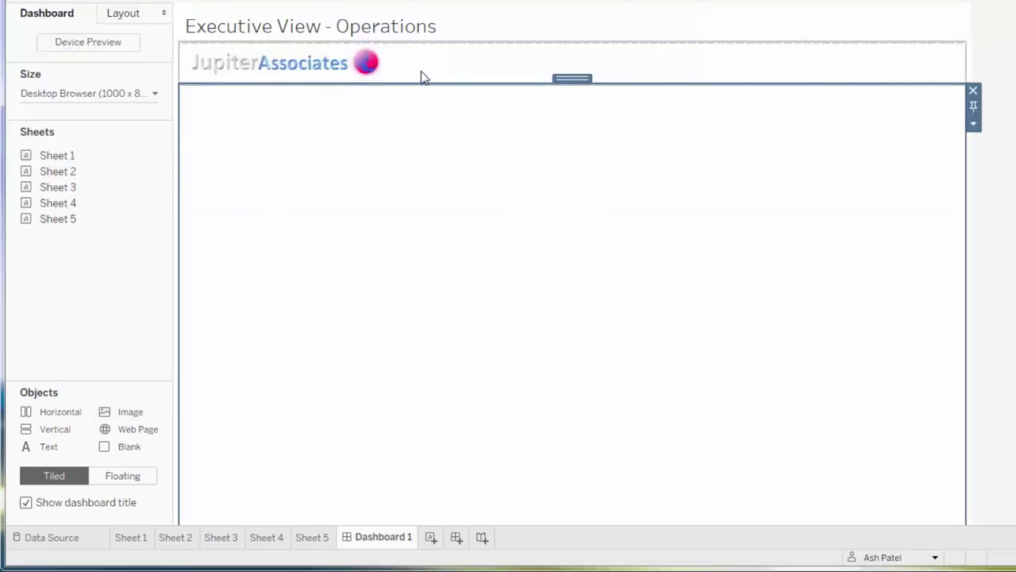
Move the dashboard title below the logo and check its text formatting options
{"action": "left_click", "coordinate": [584, 23]}
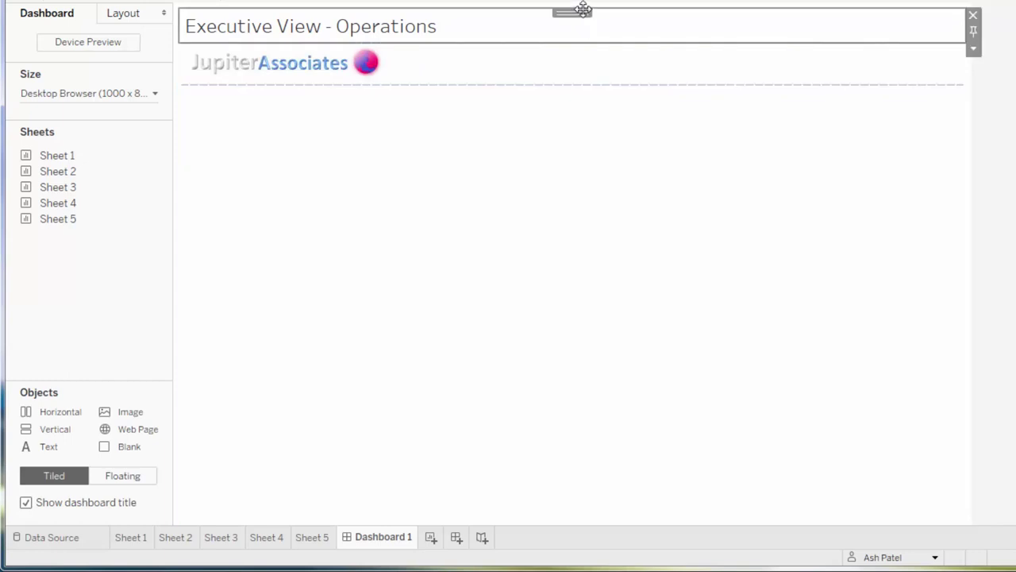
{"action": "left_click_drag", "start_coordinate": [583, 9], "coordinate": [580, 94]}
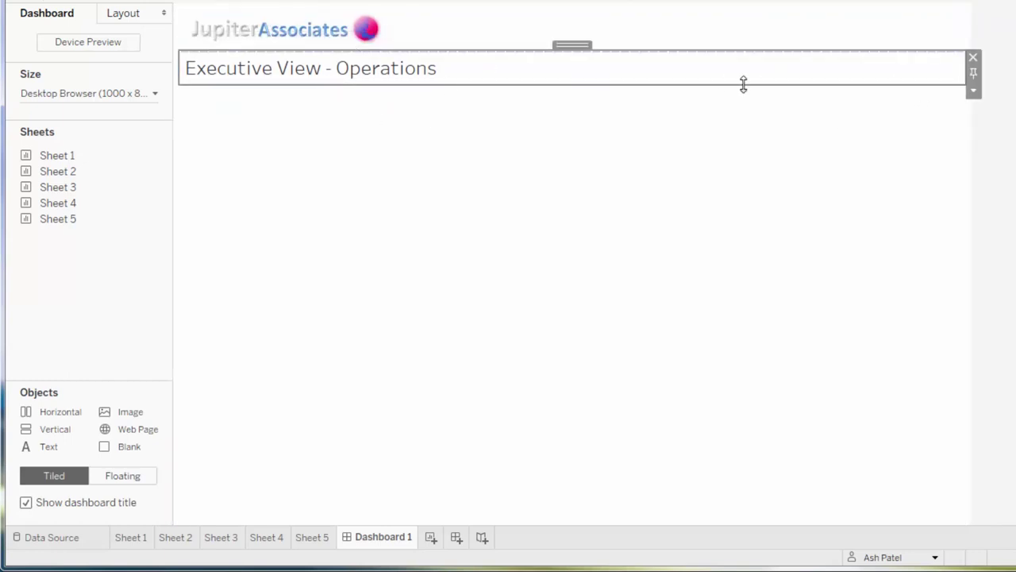
{"action": "left_click", "coordinate": [850, 226]}
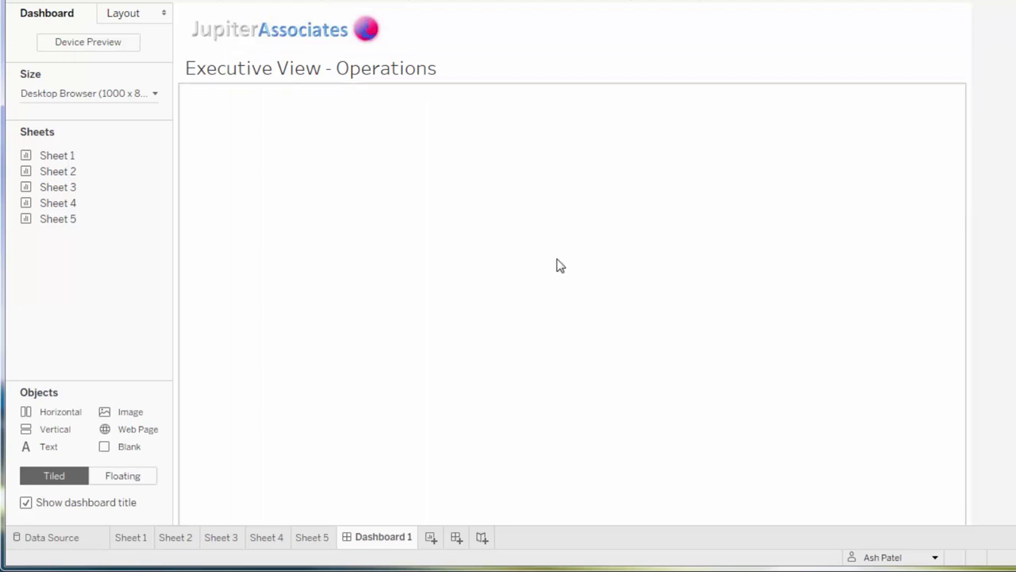
{"action": "double_click", "coordinate": [388, 75]}
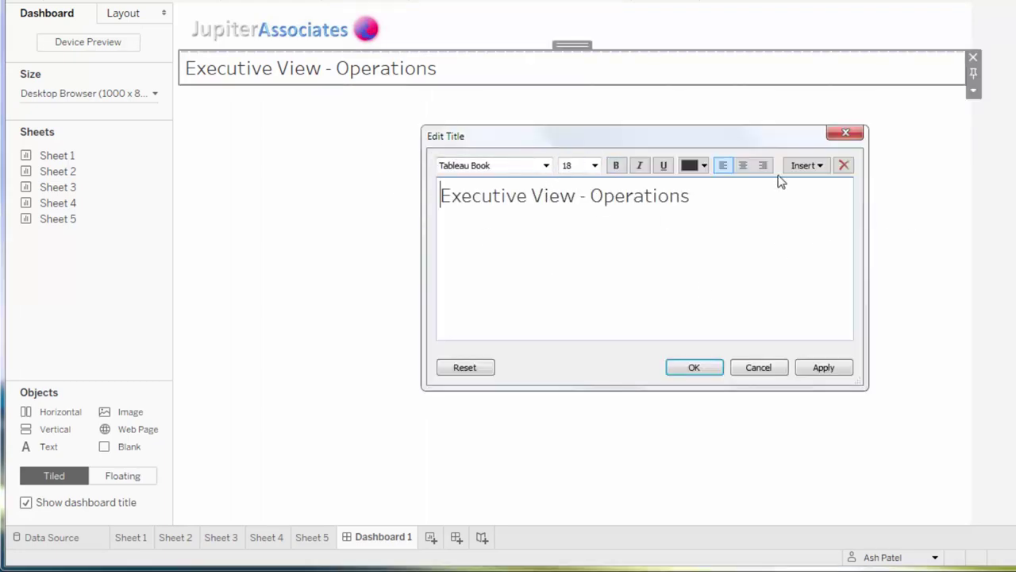
{"action": "left_click", "coordinate": [772, 372]}
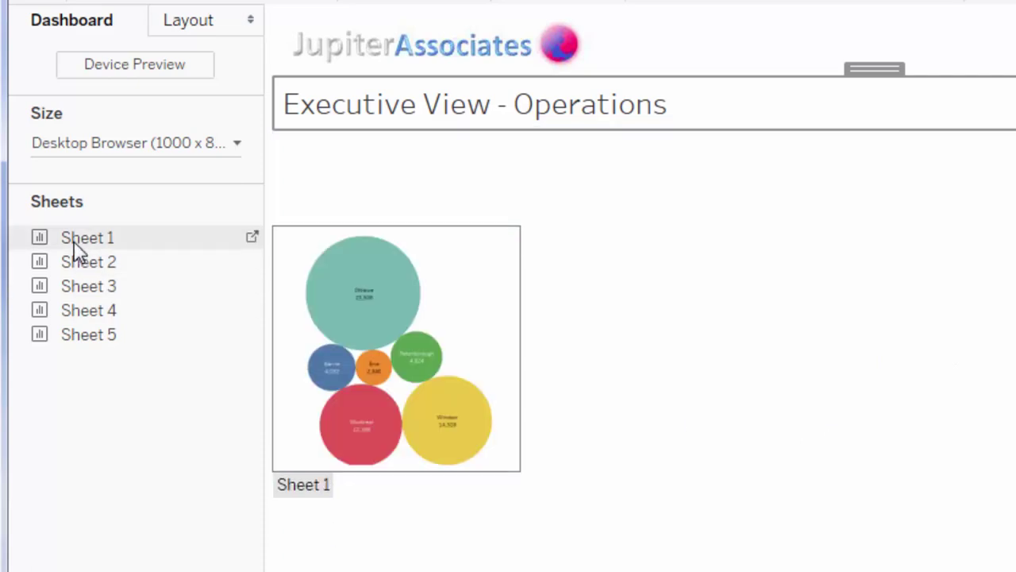
Place Sheet 1, the Quantity by Destination bubbles, on the dashboard below the title and view the whole chart
{"action": "mouse_move", "coordinate": [82, 240]}
{"action": "left_click_drag", "start_coordinate": [82, 238], "coordinate": [343, 213]}
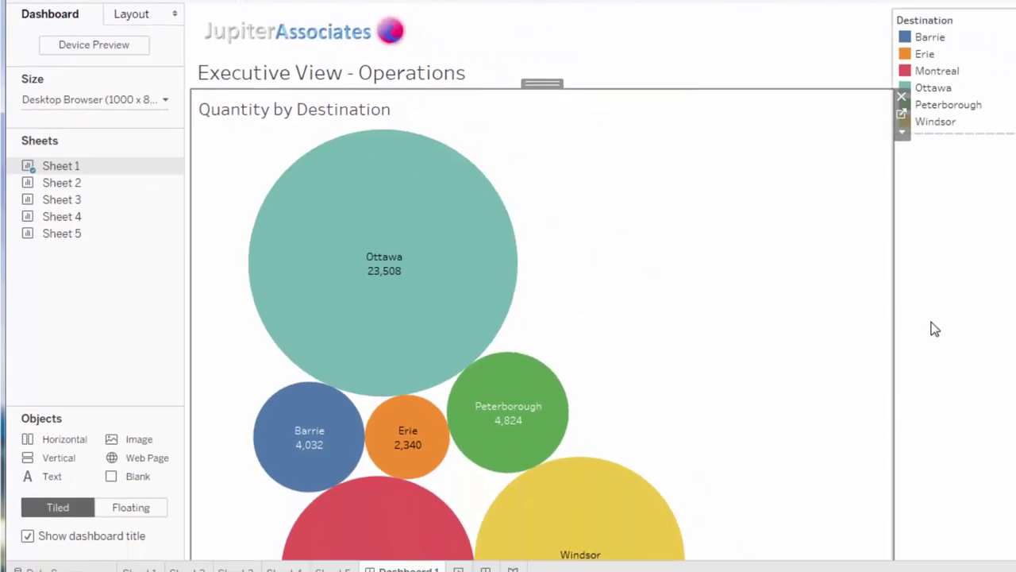
{"action": "scroll", "coordinate": [934, 325], "scroll_direction": "down", "scroll_amount": 5}
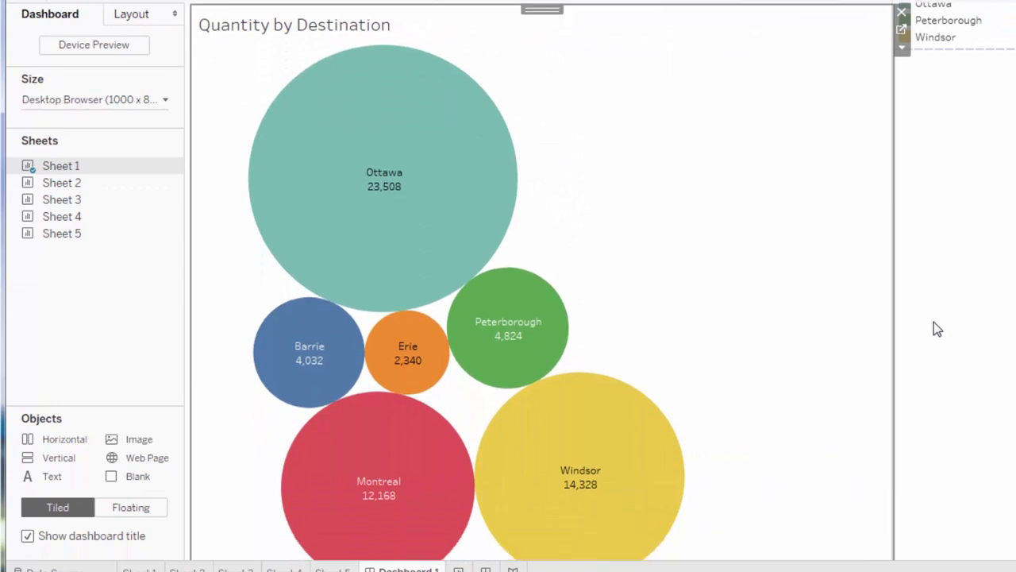
{"action": "scroll", "coordinate": [934, 325], "scroll_direction": "up", "scroll_amount": 1}
{"action": "scroll", "coordinate": [932, 324], "scroll_direction": "up", "scroll_amount": 3}
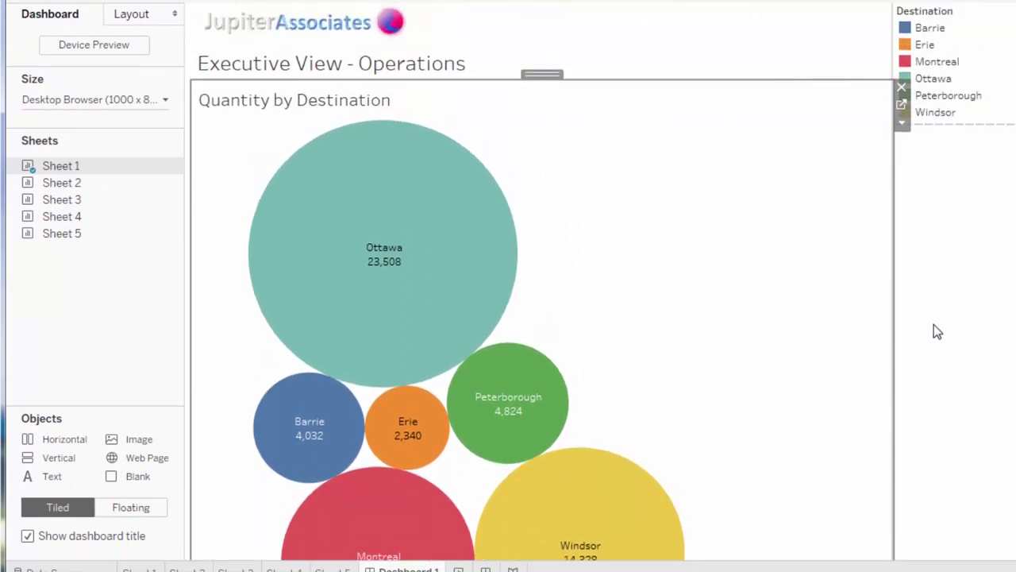
{"action": "scroll", "coordinate": [943, 329], "scroll_direction": "down", "scroll_amount": 3}
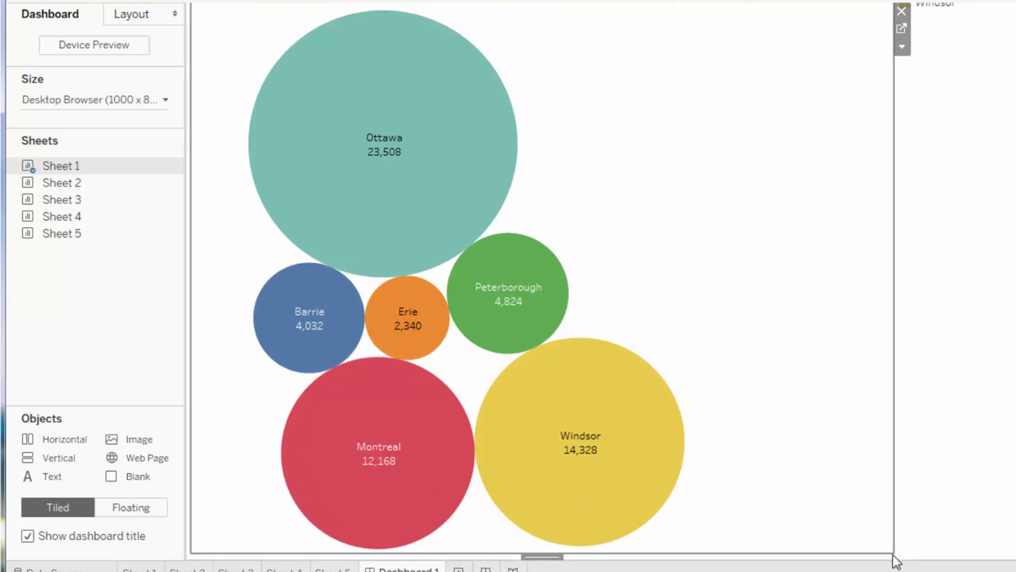
Try to shrink the Quantity by Destination chart by narrowing it and moving its top edge down
{"action": "left_click_drag", "start_coordinate": [894, 542], "coordinate": [467, 526]}
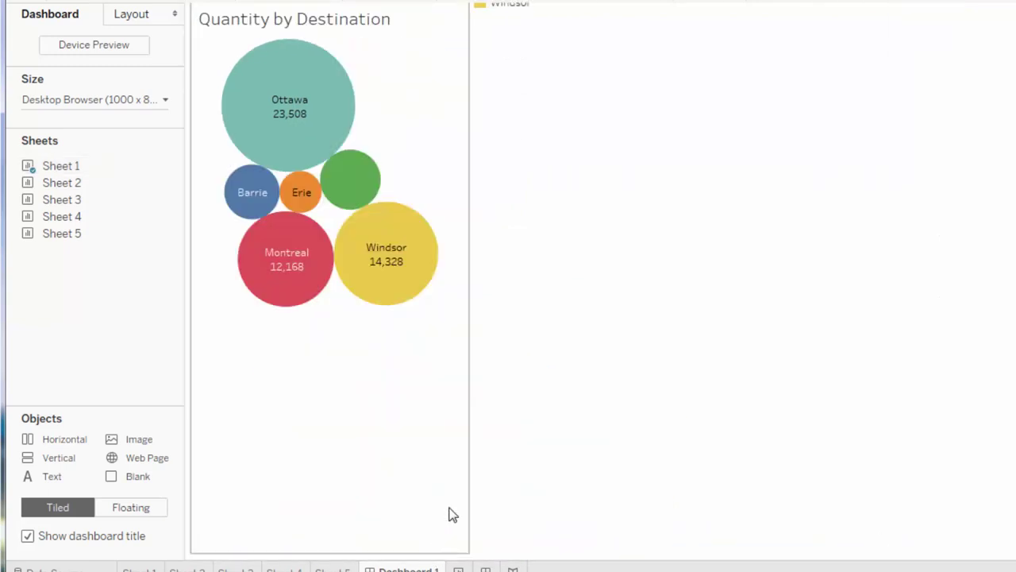
{"action": "scroll", "coordinate": [449, 515], "scroll_direction": "up", "scroll_amount": 2}
{"action": "left_click", "coordinate": [439, 136]}
{"action": "scroll", "coordinate": [431, 139], "scroll_direction": "up", "scroll_amount": 1}
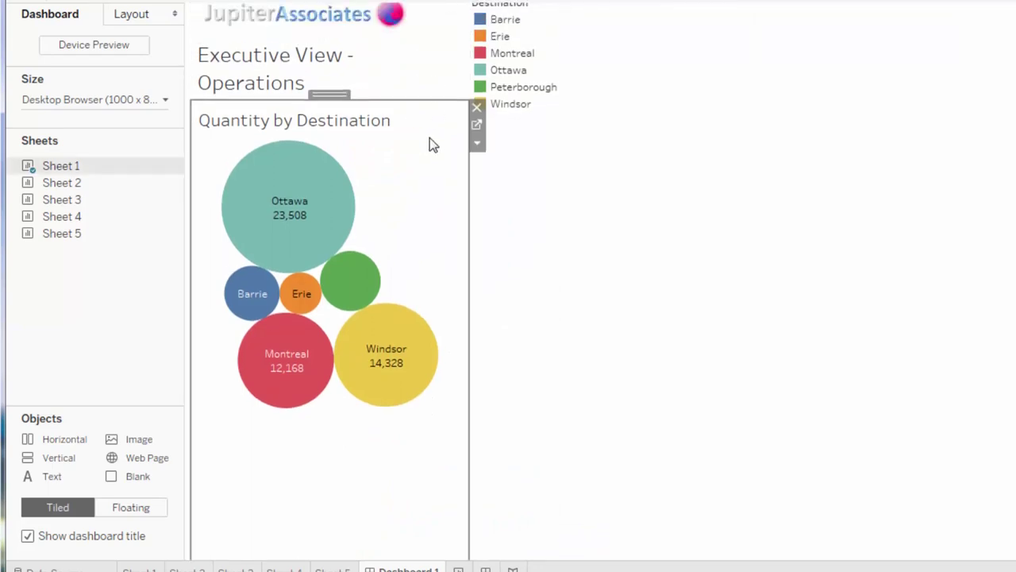
{"action": "left_click_drag", "start_coordinate": [431, 104], "coordinate": [424, 378]}
{"action": "scroll", "coordinate": [456, 347], "scroll_direction": "down", "scroll_amount": 1}
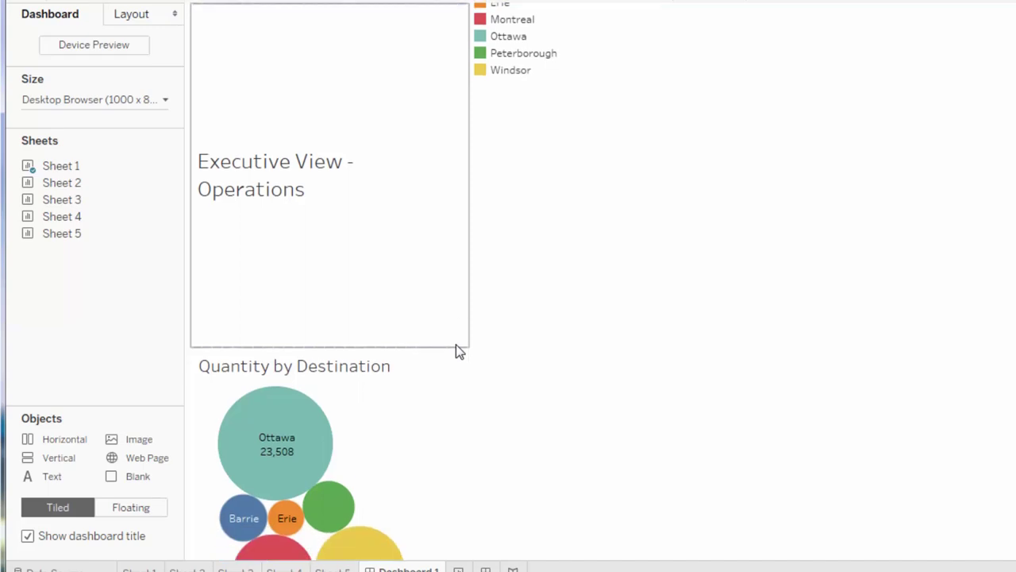
Remove the Destination legend from the dashboard and shrink the title area to a narrow band above the bubble chart
{"action": "scroll", "coordinate": [461, 348], "scroll_direction": "up", "scroll_amount": 1}
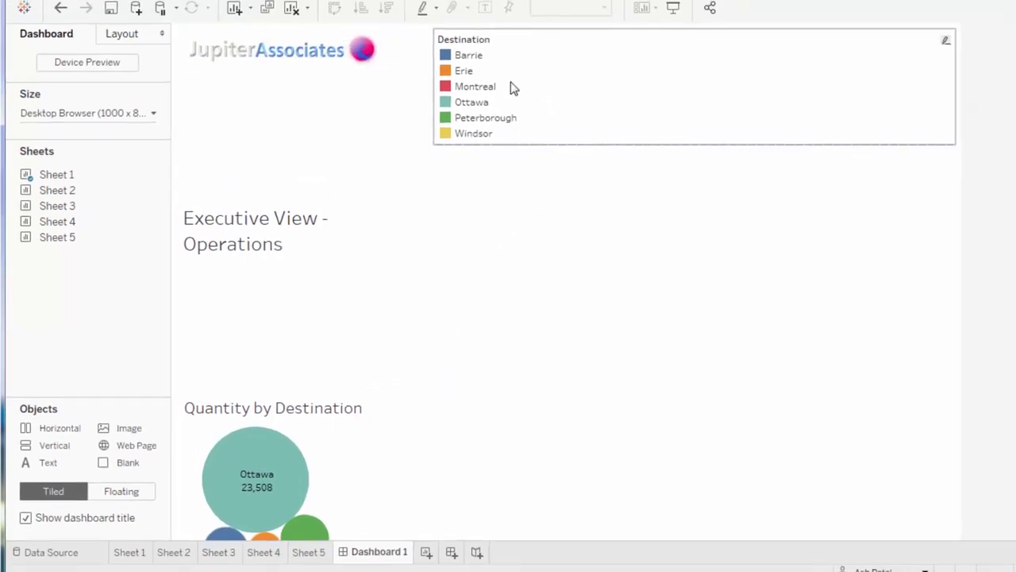
{"action": "scroll", "coordinate": [492, 396], "scroll_direction": "down", "scroll_amount": 3}
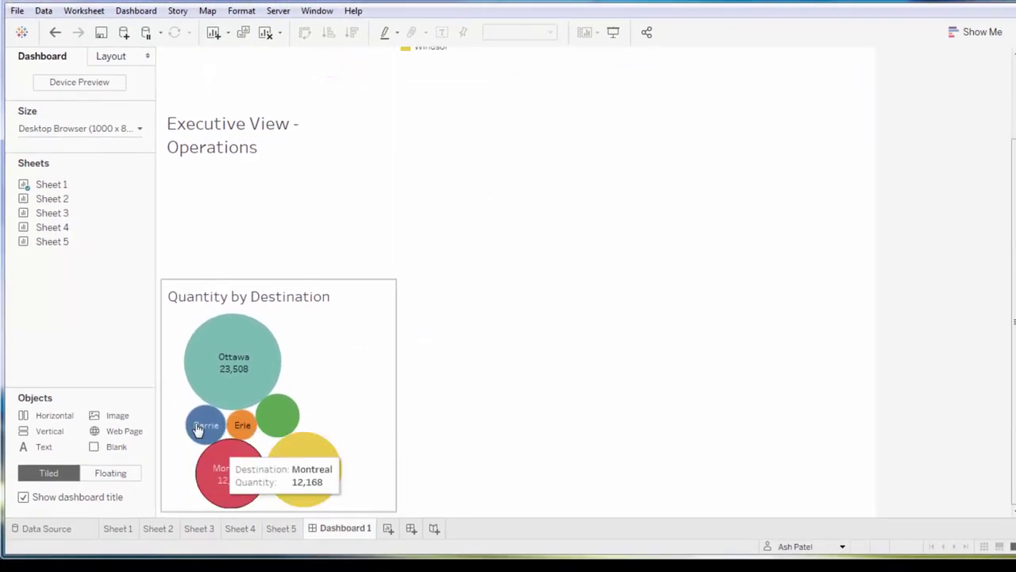
{"action": "scroll", "coordinate": [459, 378], "scroll_direction": "up", "scroll_amount": 3}
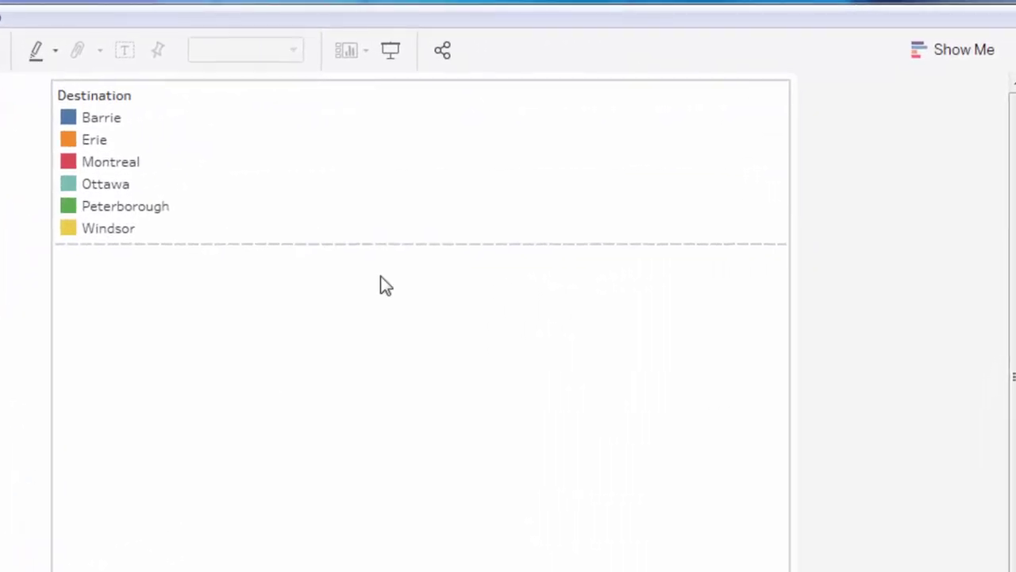
{"action": "left_click", "coordinate": [759, 103]}
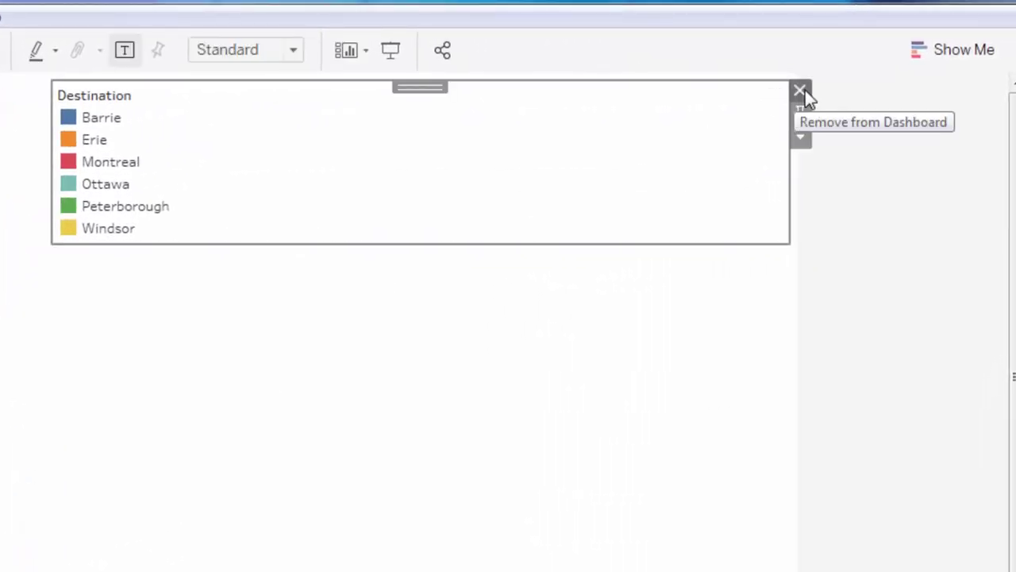
{"action": "left_click", "coordinate": [800, 92]}
{"action": "left_click", "coordinate": [271, 259]}
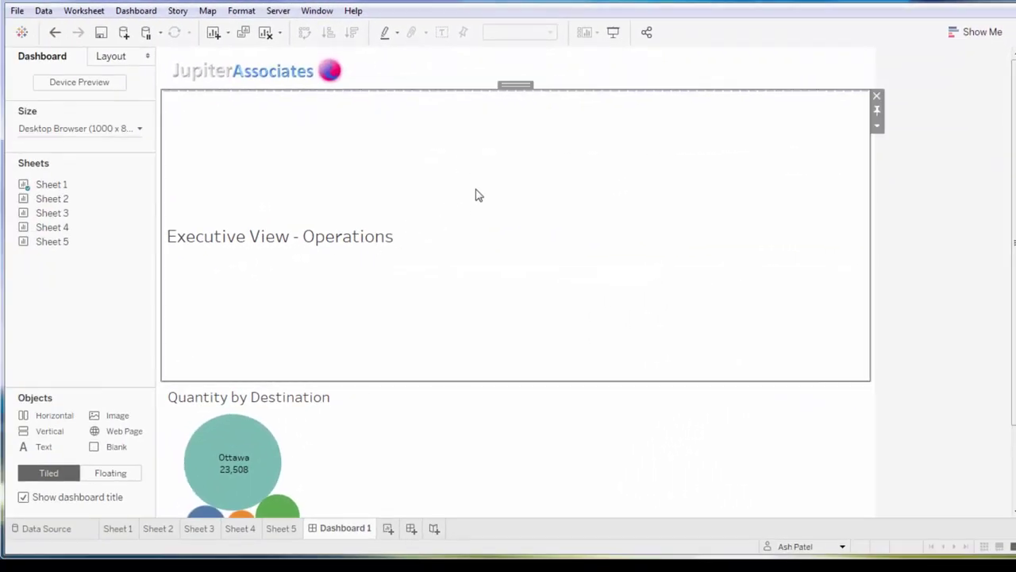
{"action": "left_click_drag", "start_coordinate": [534, 384], "coordinate": [524, 132]}
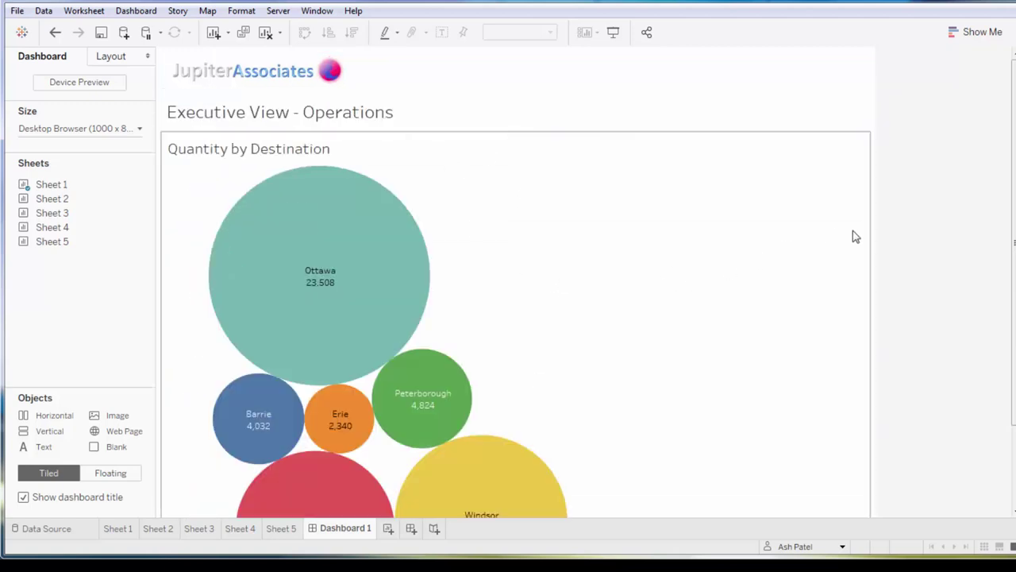
Place Sheet 2, the Driver Activity treemap, beside the Quantity by Destination bubbles and Sheet 3, Order Rating By Sales Agent, beneath the treemap
{"action": "mouse_move", "coordinate": [60, 204]}
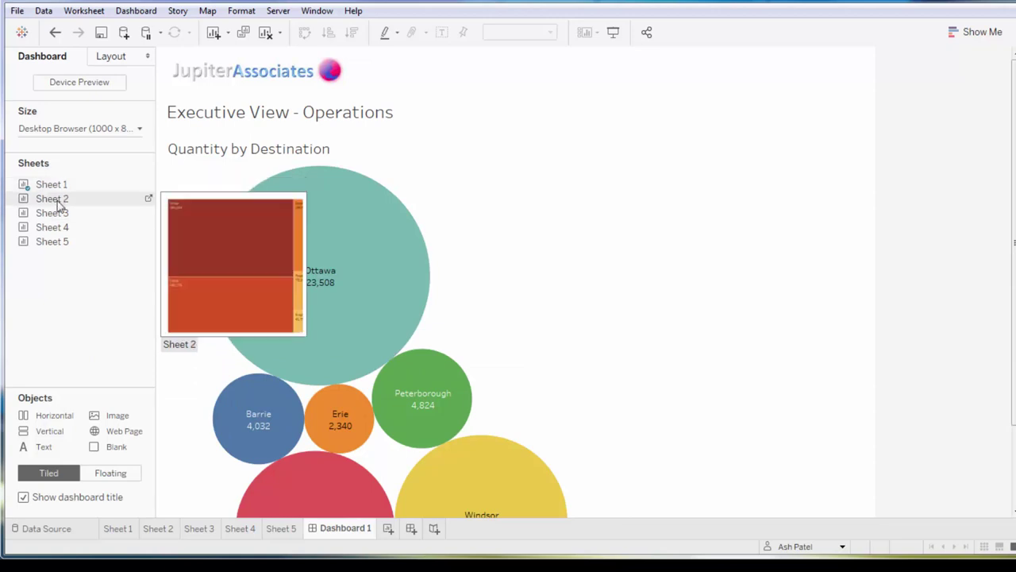
{"action": "left_click_drag", "start_coordinate": [59, 205], "coordinate": [822, 208]}
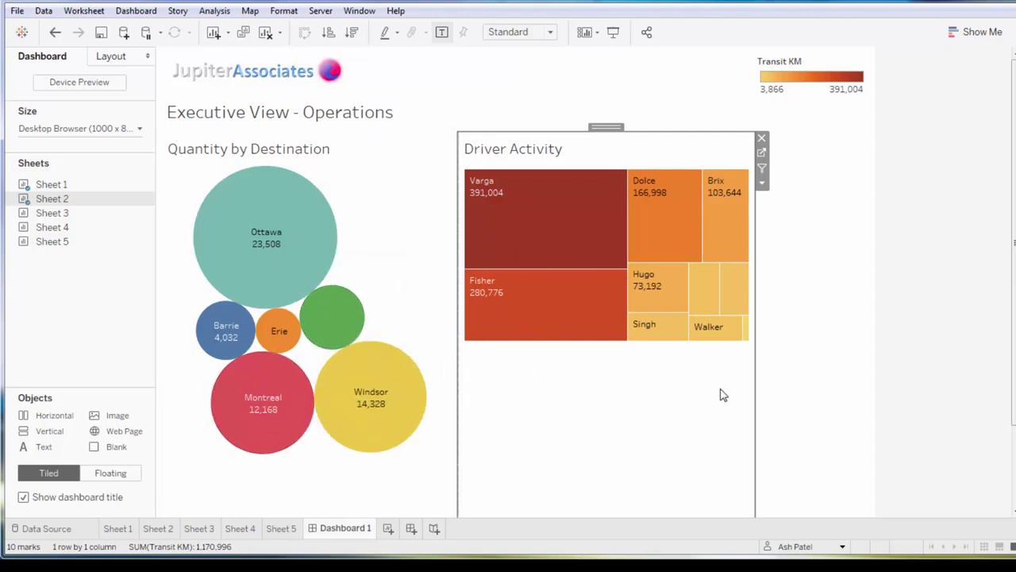
{"action": "mouse_move", "coordinate": [57, 221]}
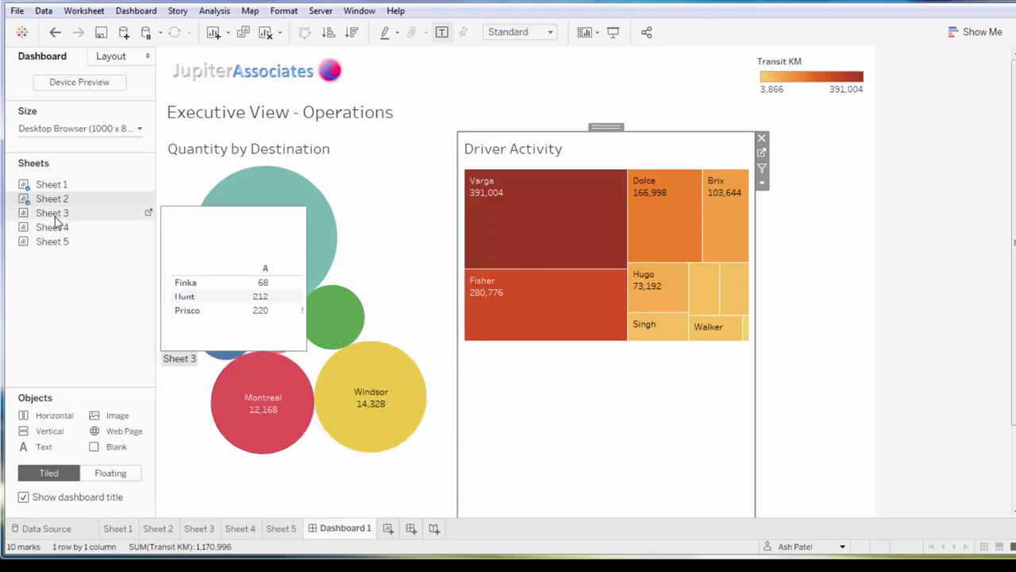
{"action": "left_click_drag", "start_coordinate": [57, 221], "coordinate": [634, 426]}
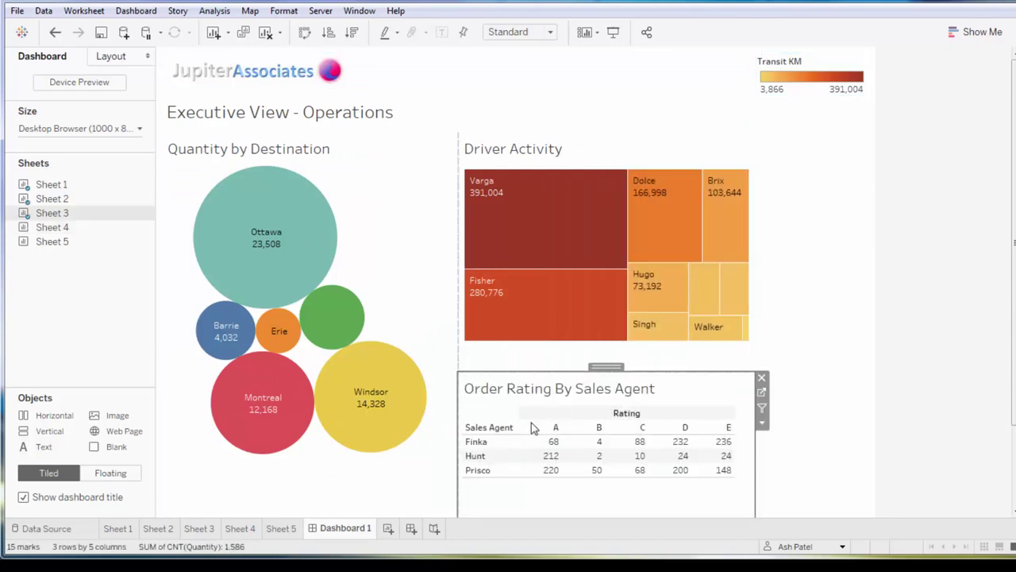
{"action": "scroll", "coordinate": [530, 439], "scroll_direction": "down", "scroll_amount": 1}
{"action": "scroll", "coordinate": [529, 438], "scroll_direction": "up", "scroll_amount": 1}
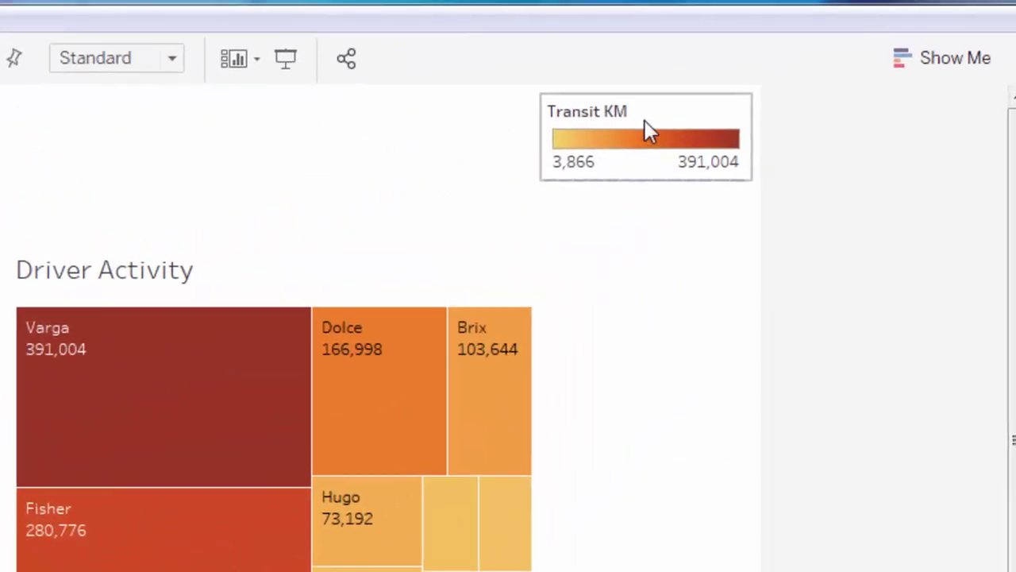
Remove the Transit KM legend from the dashboard and place the Sheet 4 map below the Order Rating By Sales Agent table
{"action": "left_click", "coordinate": [719, 128]}
{"action": "left_click", "coordinate": [762, 106]}
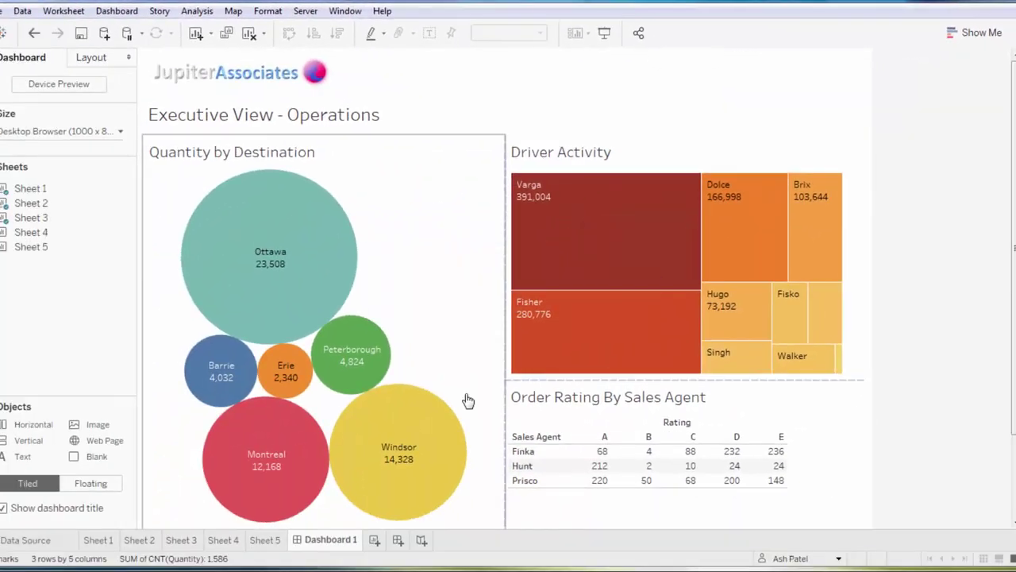
{"action": "scroll", "coordinate": [469, 400], "scroll_direction": "down", "scroll_amount": 2}
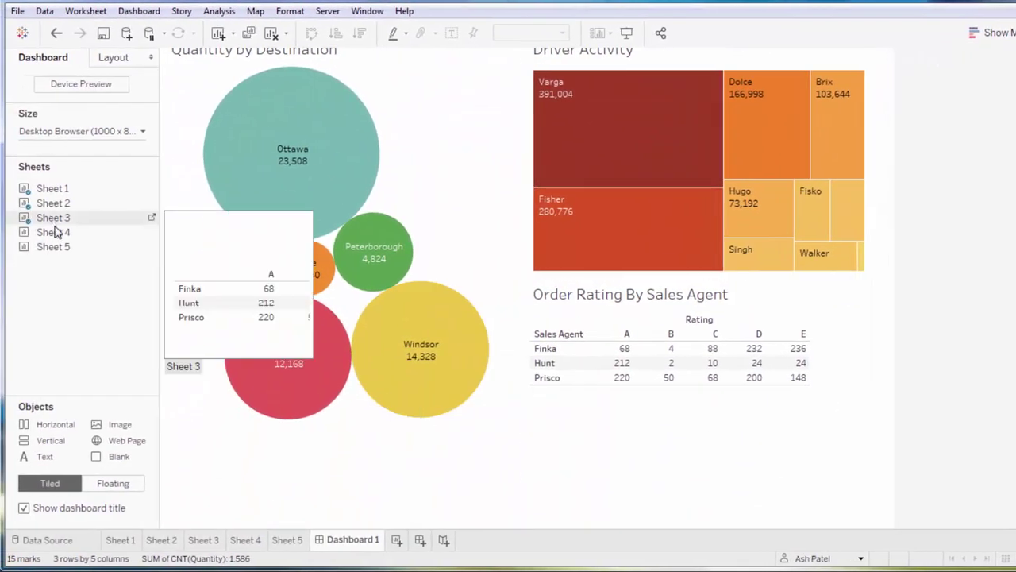
{"action": "left_click_drag", "start_coordinate": [57, 238], "coordinate": [658, 468]}
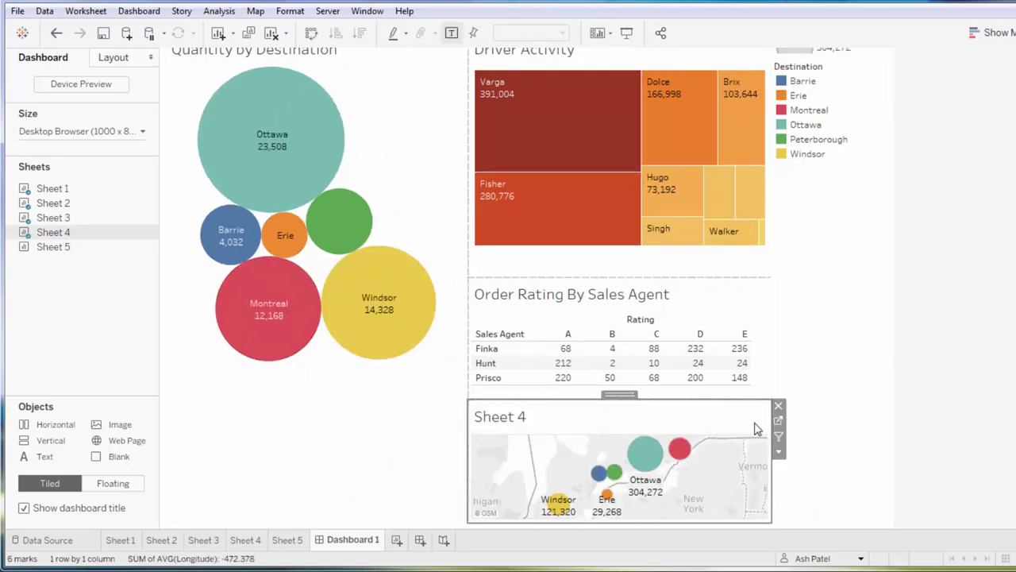
Remove the Destination colour legend and the Quantity size legend from the dashboard
{"action": "scroll", "coordinate": [831, 277], "scroll_direction": "up", "scroll_amount": 1}
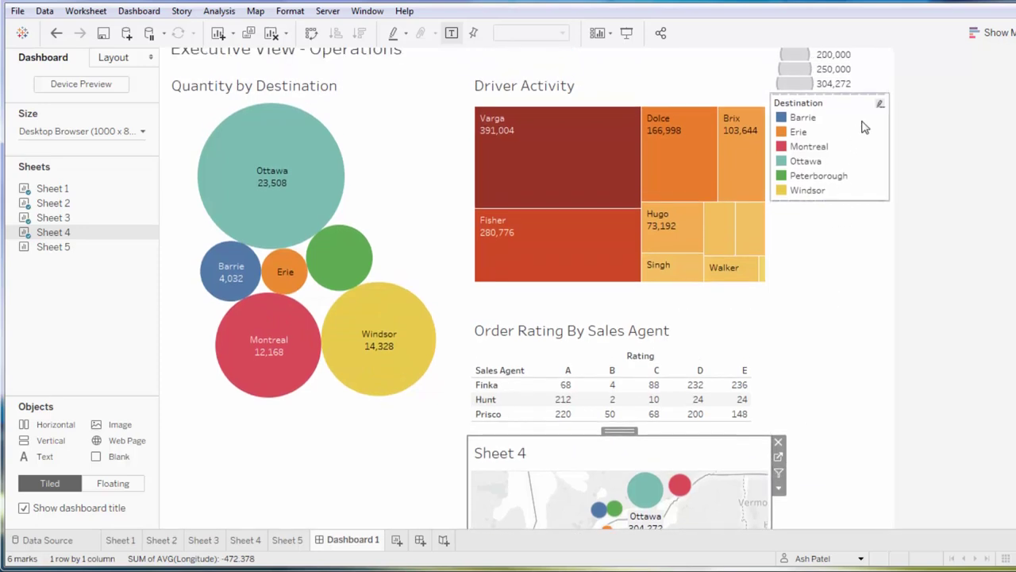
{"action": "left_click", "coordinate": [862, 139]}
{"action": "left_click", "coordinate": [899, 104]}
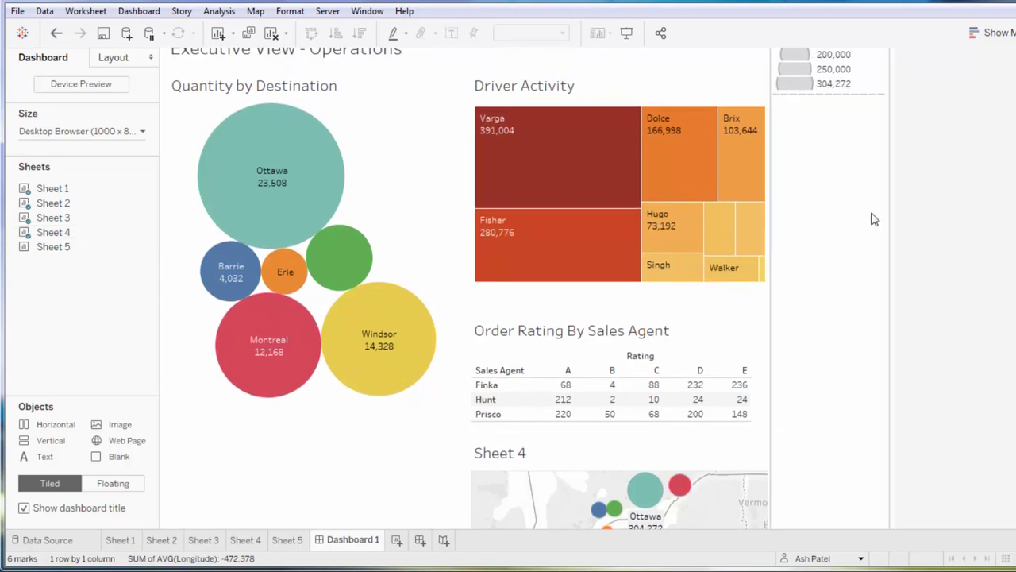
{"action": "scroll", "coordinate": [874, 219], "scroll_direction": "up", "scroll_amount": 2}
{"action": "left_click", "coordinate": [875, 118]}
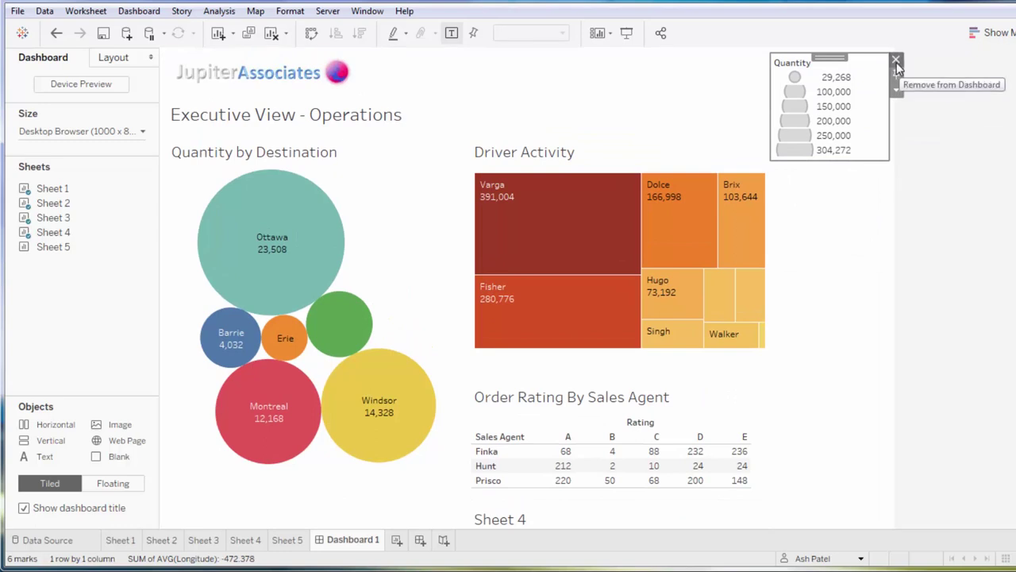
{"action": "left_click", "coordinate": [896, 62]}
Enlarge the Sheet 4 map by raising its upper edge into the Order Rating By Sales Agent area
{"action": "scroll", "coordinate": [666, 401], "scroll_direction": "down", "scroll_amount": 3}
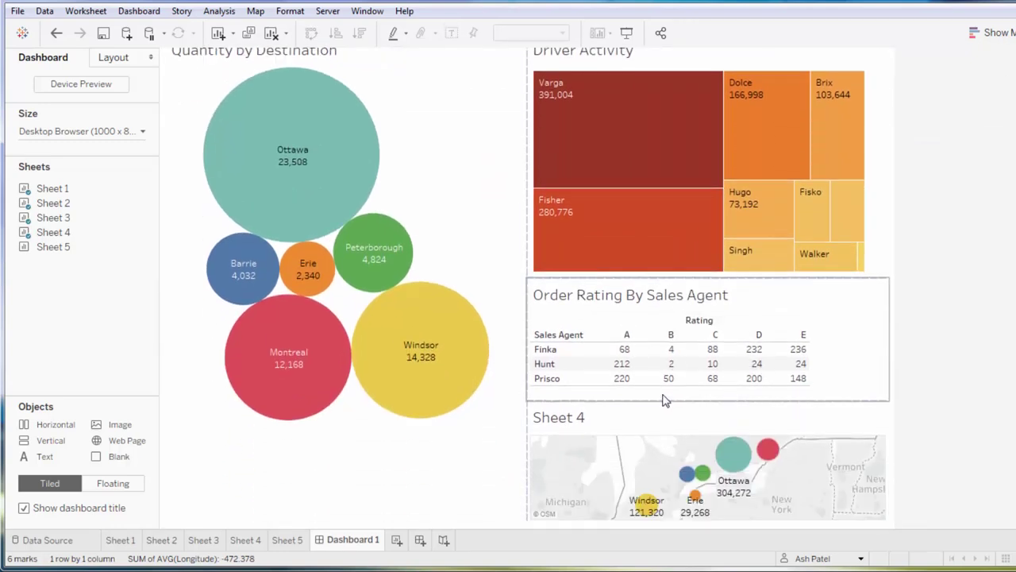
{"action": "left_click", "coordinate": [610, 463]}
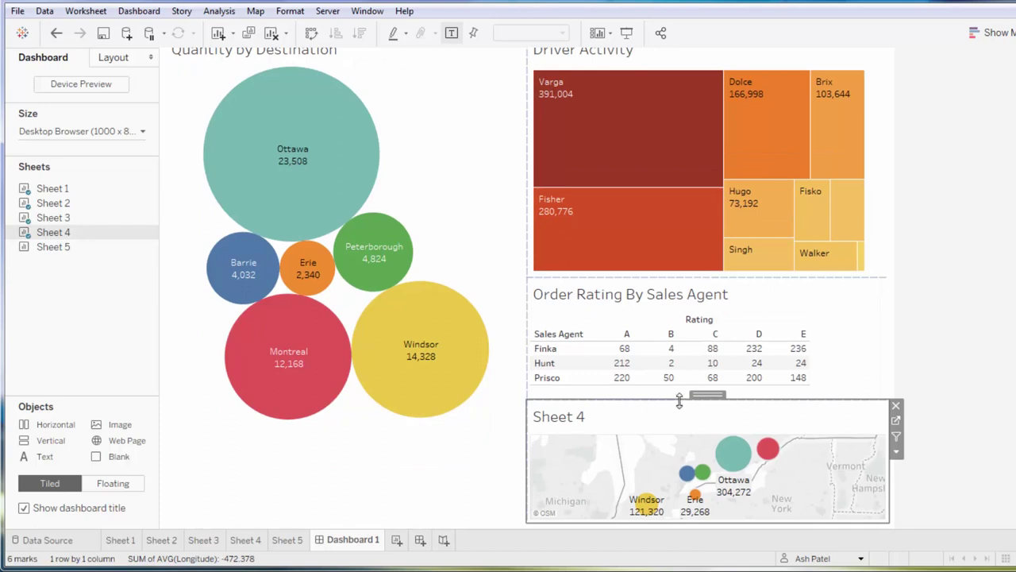
{"action": "left_click_drag", "start_coordinate": [679, 396], "coordinate": [680, 342]}
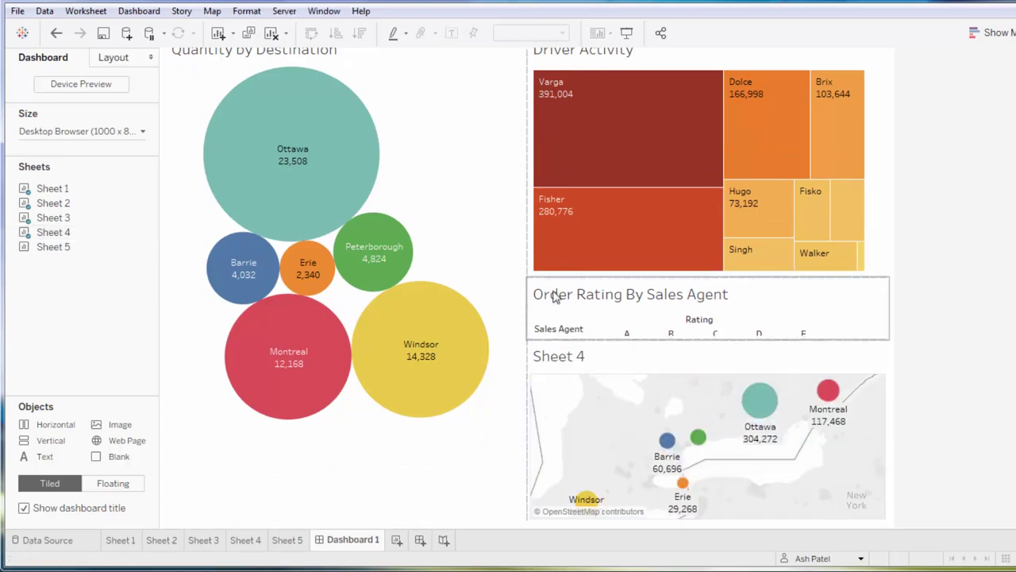
Move the Order Rating By Sales Agent table below the Quantity by Destination bubbles and shrink it so the bubble chart gets more height
{"action": "left_click", "coordinate": [589, 294]}
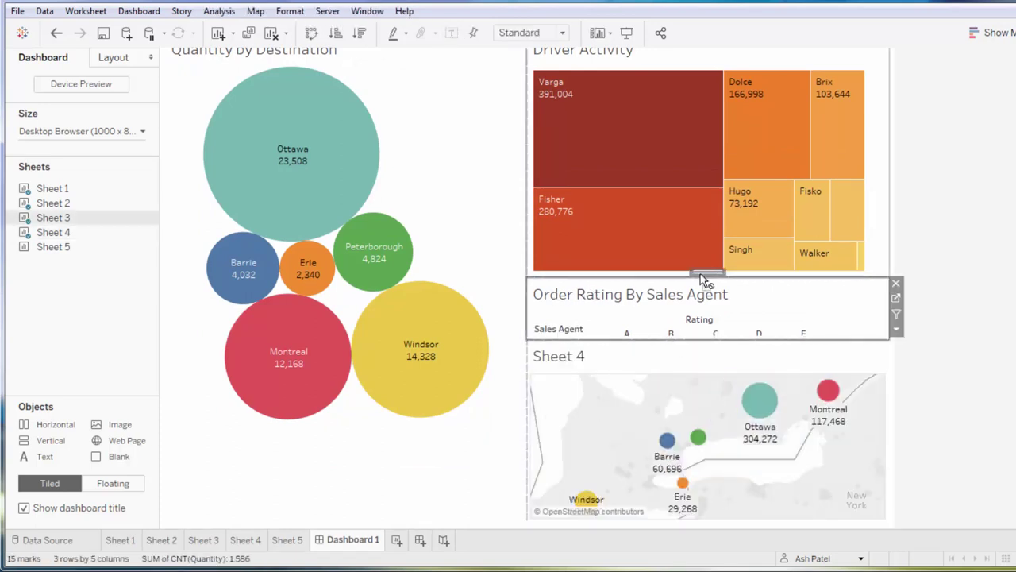
{"action": "left_click_drag", "start_coordinate": [703, 277], "coordinate": [344, 497]}
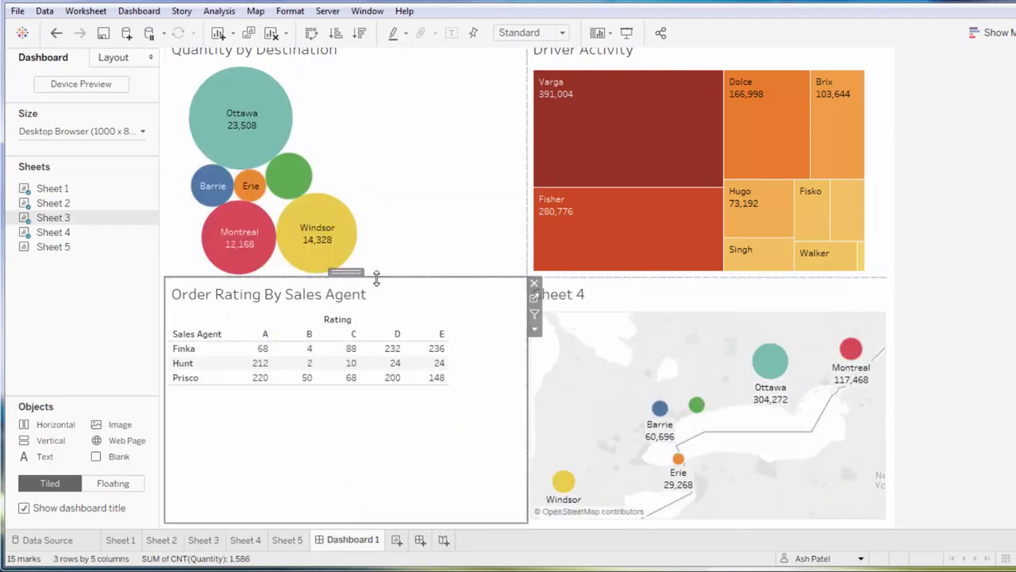
{"action": "left_click_drag", "start_coordinate": [376, 277], "coordinate": [374, 421]}
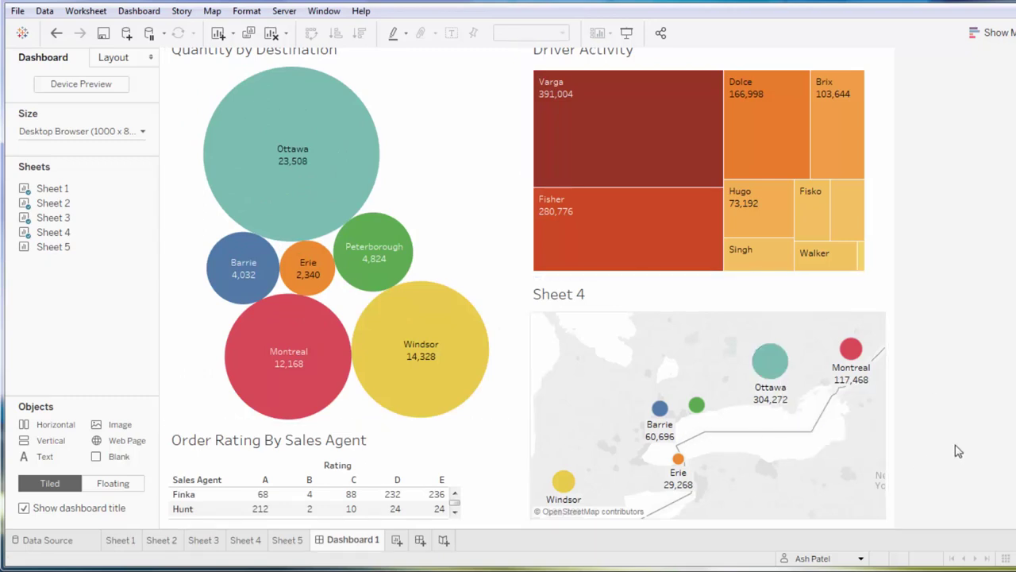
{"action": "scroll", "coordinate": [937, 452], "scroll_direction": "up", "scroll_amount": 3}
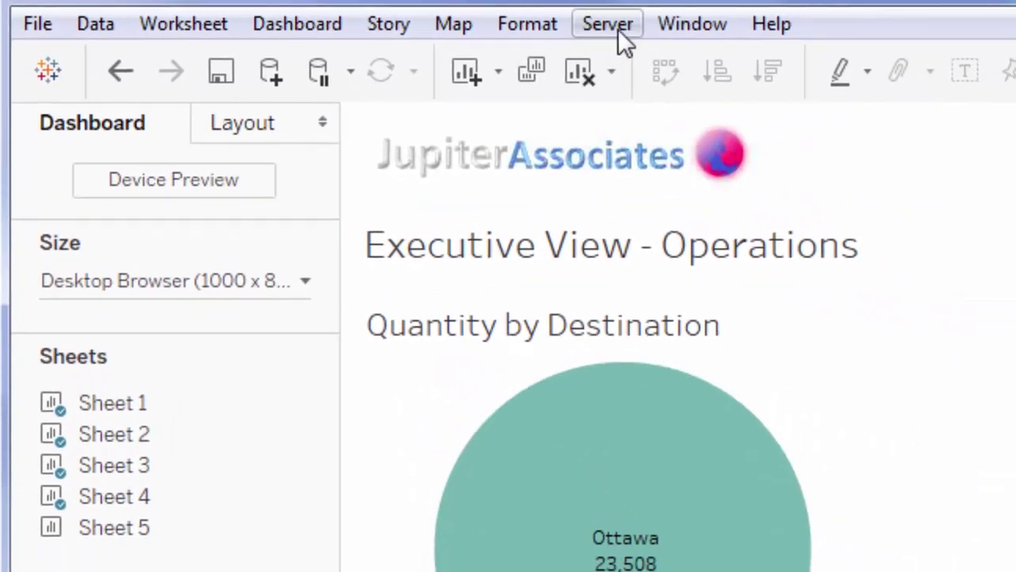
Review the server options for publishing the workbook, then close them without choosing one
{"action": "left_click", "coordinate": [610, 26]}
{"action": "mouse_move", "coordinate": [709, 332]}
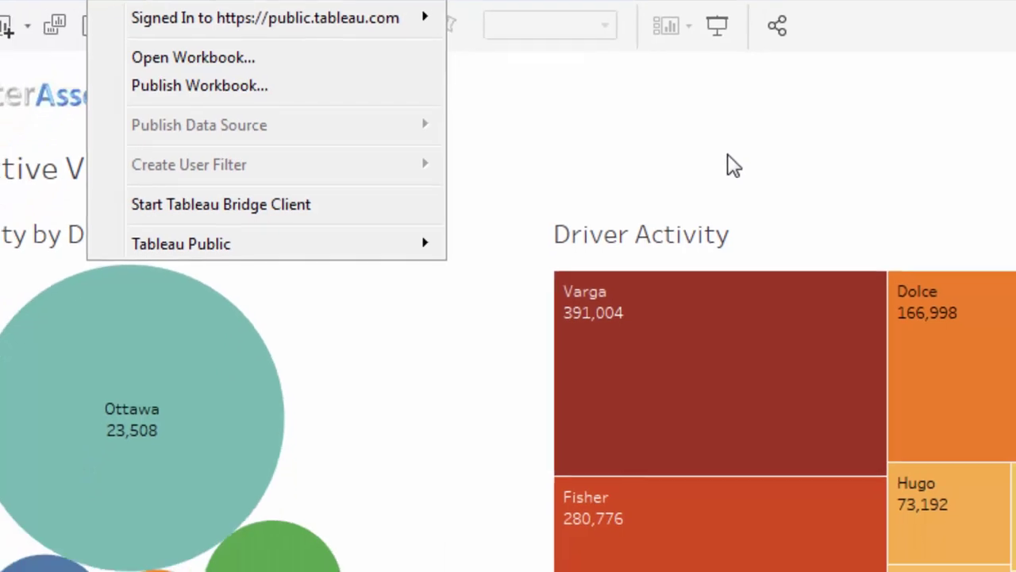
{"action": "left_click", "coordinate": [771, 212]}
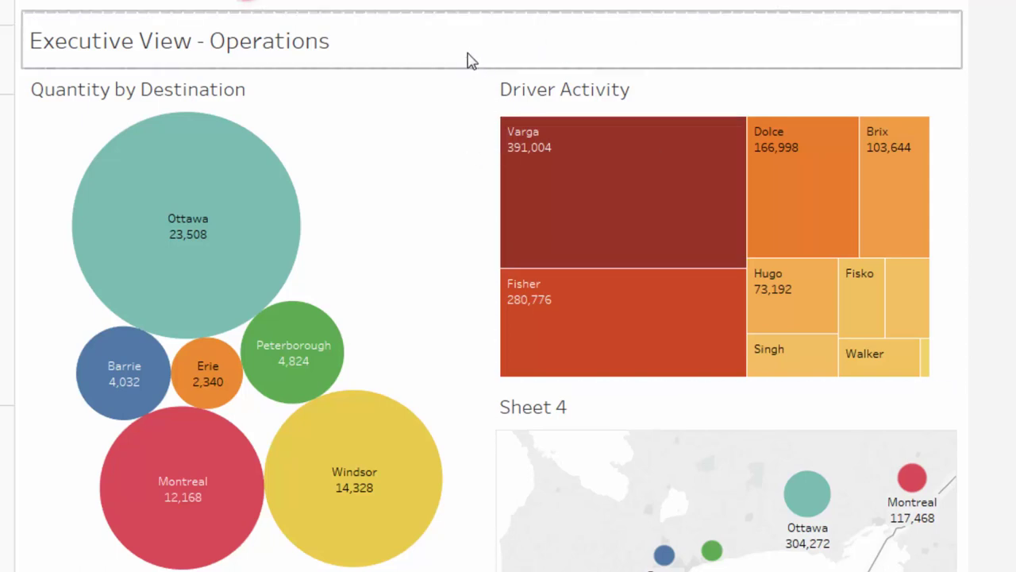
Select the largest driver's block in the Driver Activity treemap to check how the other charts respond
{"action": "left_click", "coordinate": [553, 193]}
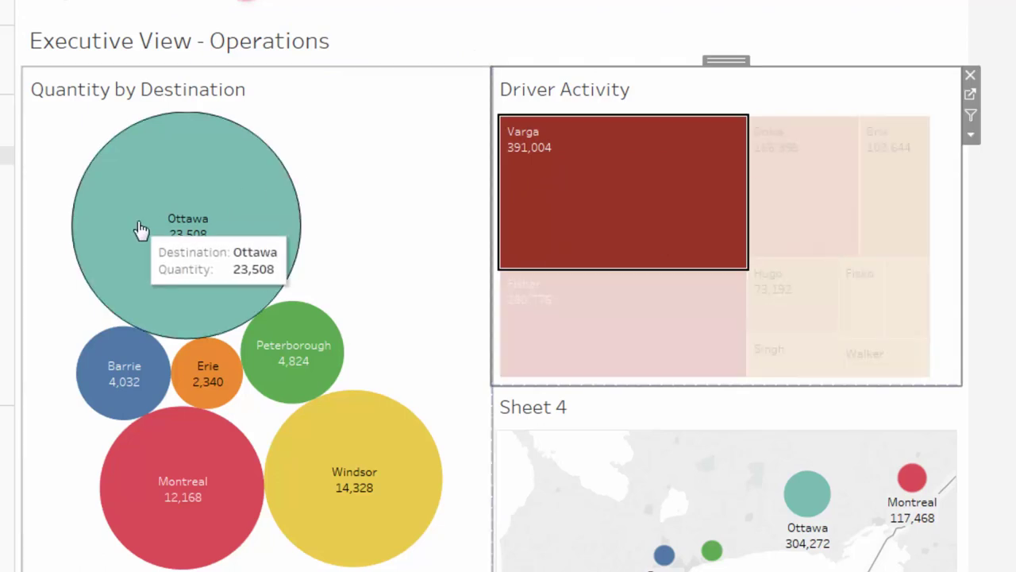